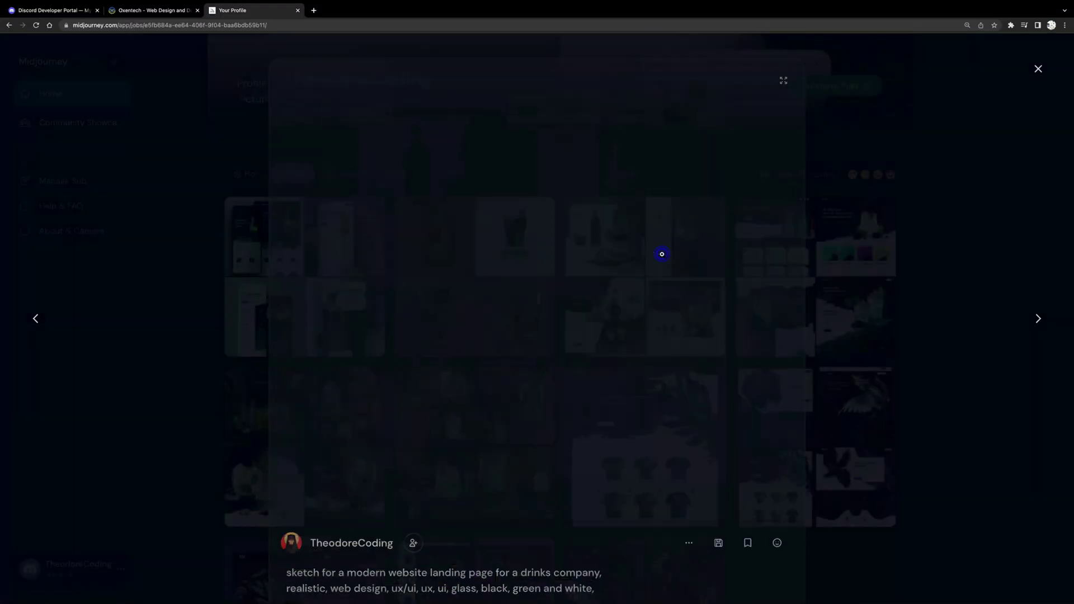
# Step: Step through the generated images, from the landing pages to the purple bird-wing design
pyautogui.click(967, 307)
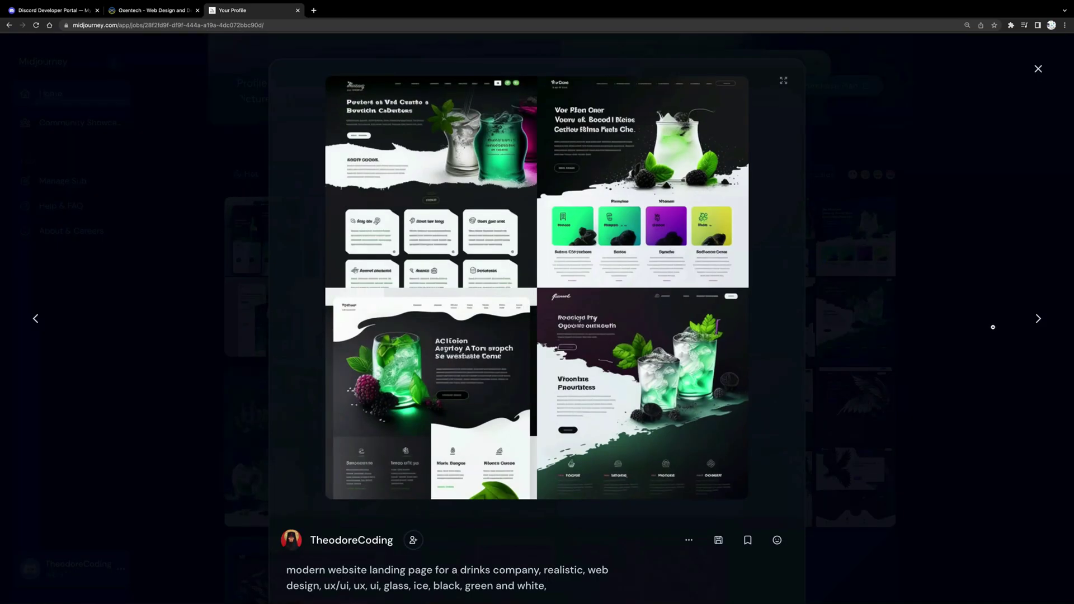
pyautogui.click(1038, 318)
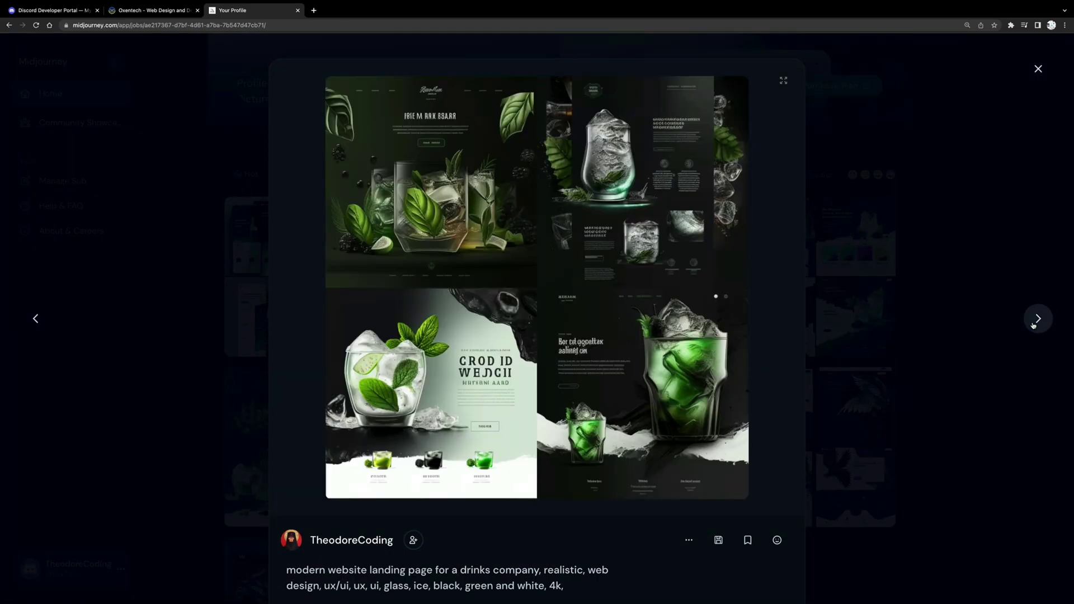
pyautogui.click(1033, 324)
pyautogui.click(1033, 324)
pyautogui.click(1033, 324)
pyautogui.click(1034, 324)
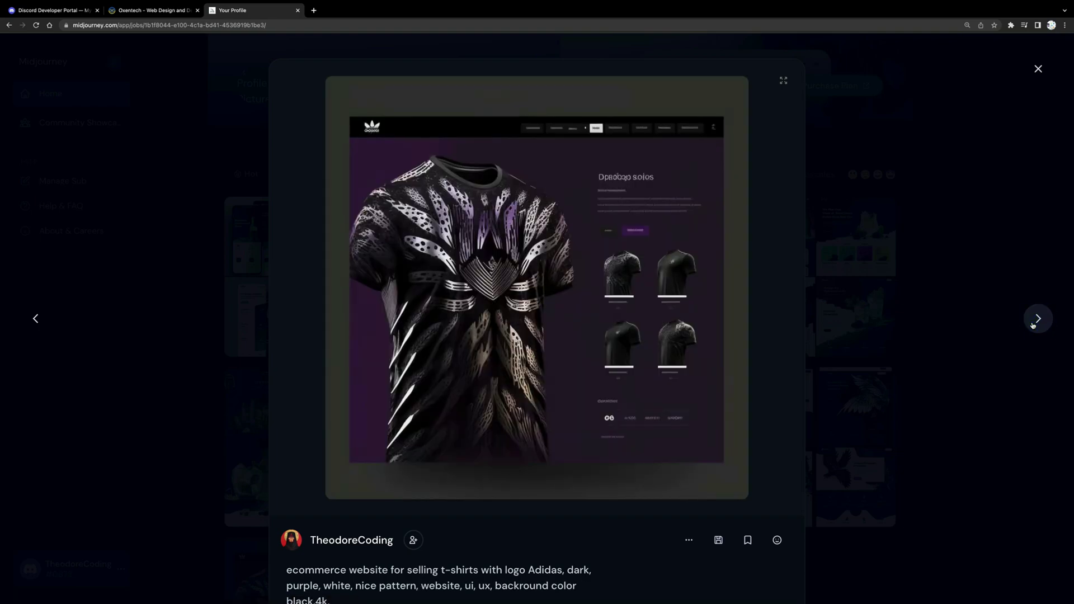
pyautogui.click(1034, 324)
pyautogui.click(1033, 324)
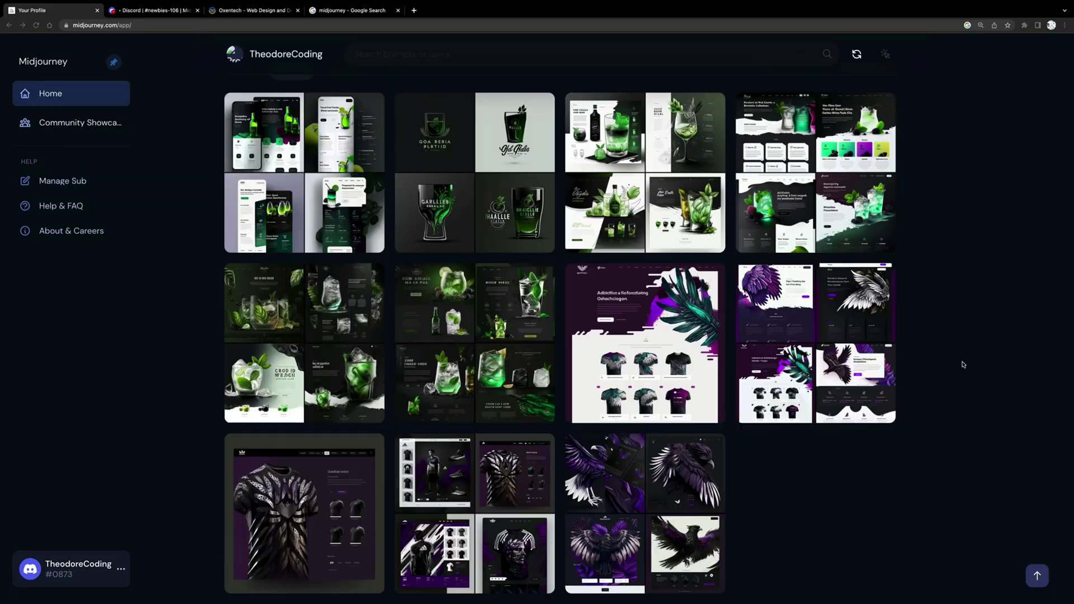
# Step: Scroll the profile gallery of cocktail website mockups and eagle T-shirt designs
pyautogui.scroll(3, 652, 325)
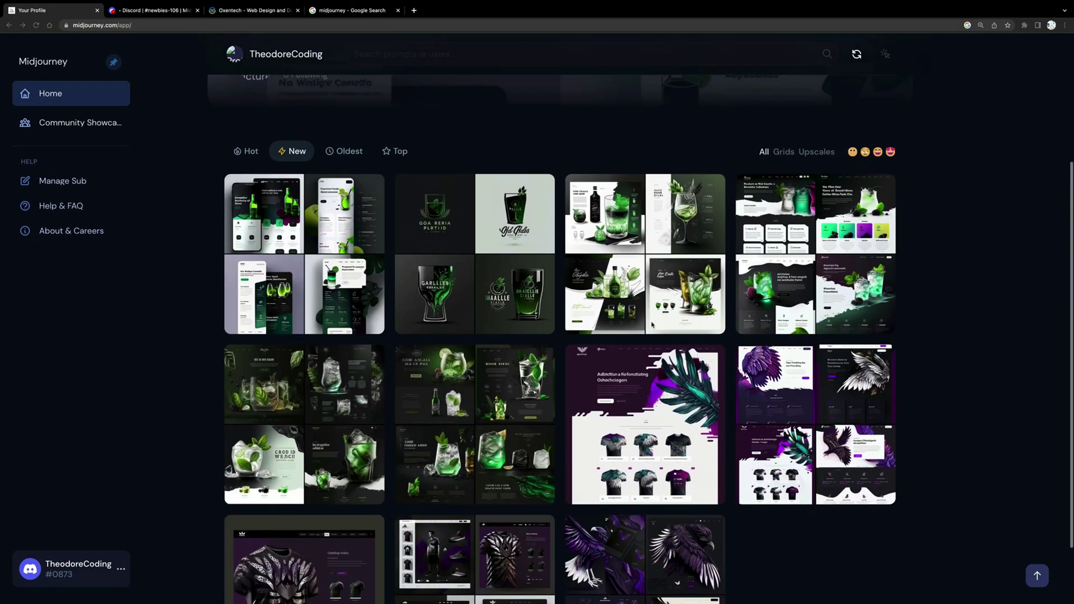
pyautogui.scroll(2, 652, 324)
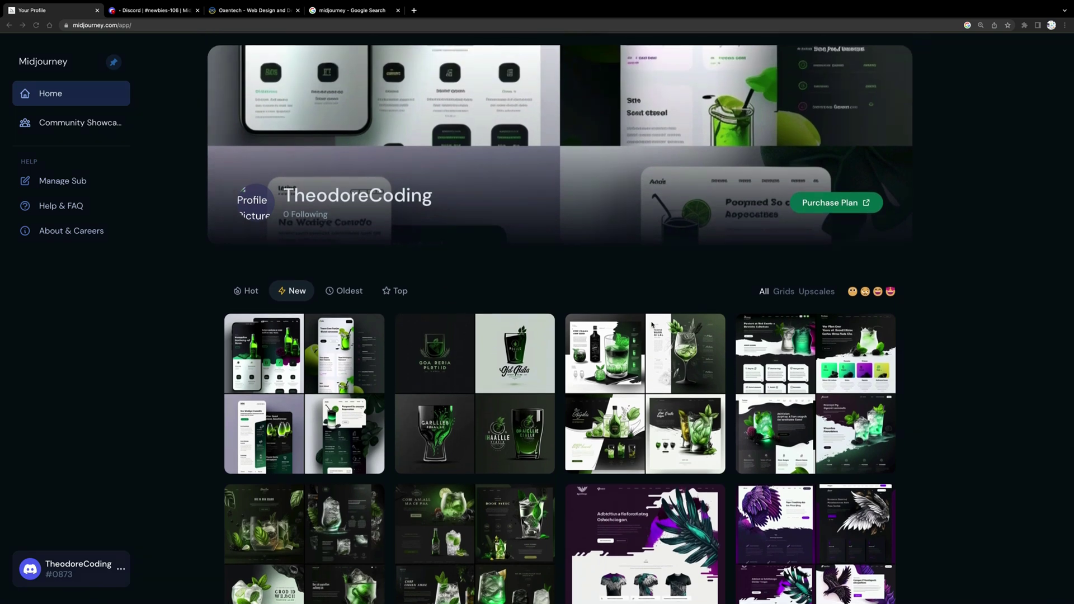
pyautogui.scroll(-3, 652, 324)
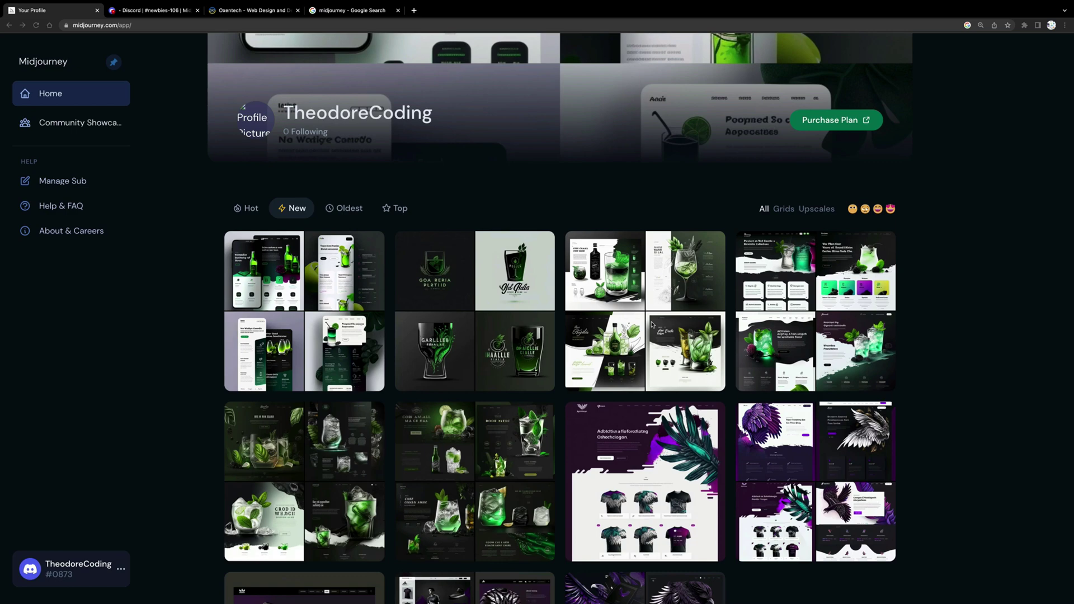
pyautogui.scroll(-5, 652, 325)
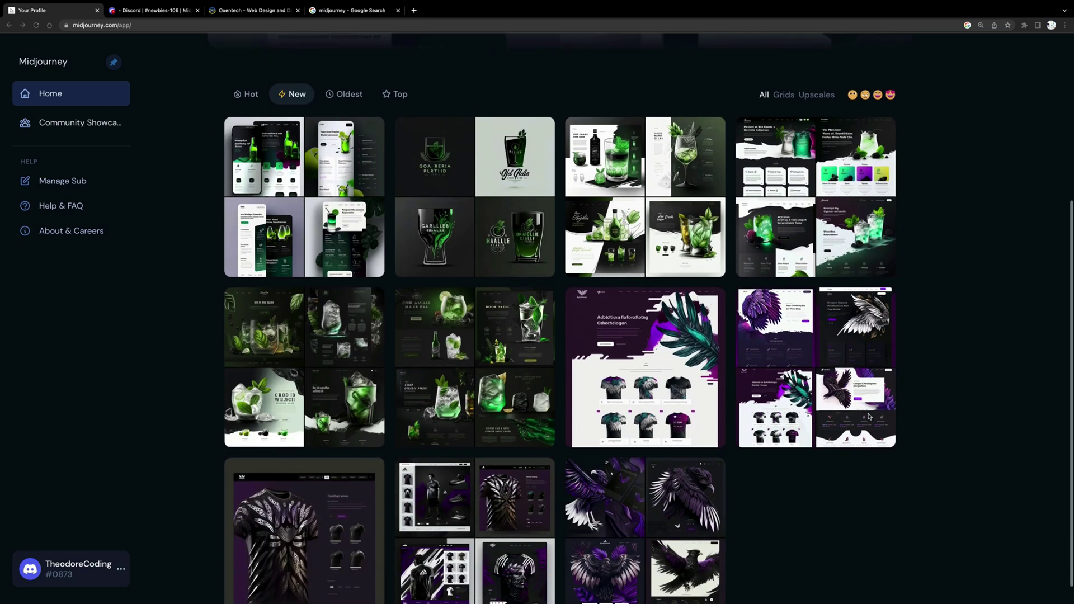
pyautogui.scroll(5, 408, 309)
pyautogui.scroll(-5, 480, 321)
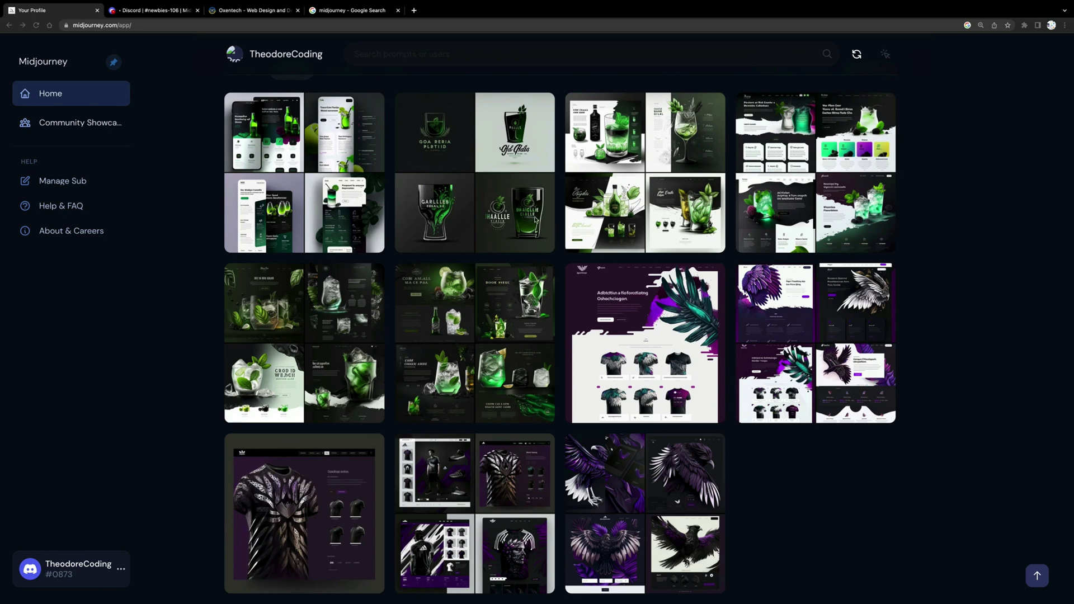
pyautogui.scroll(3, 573, 280)
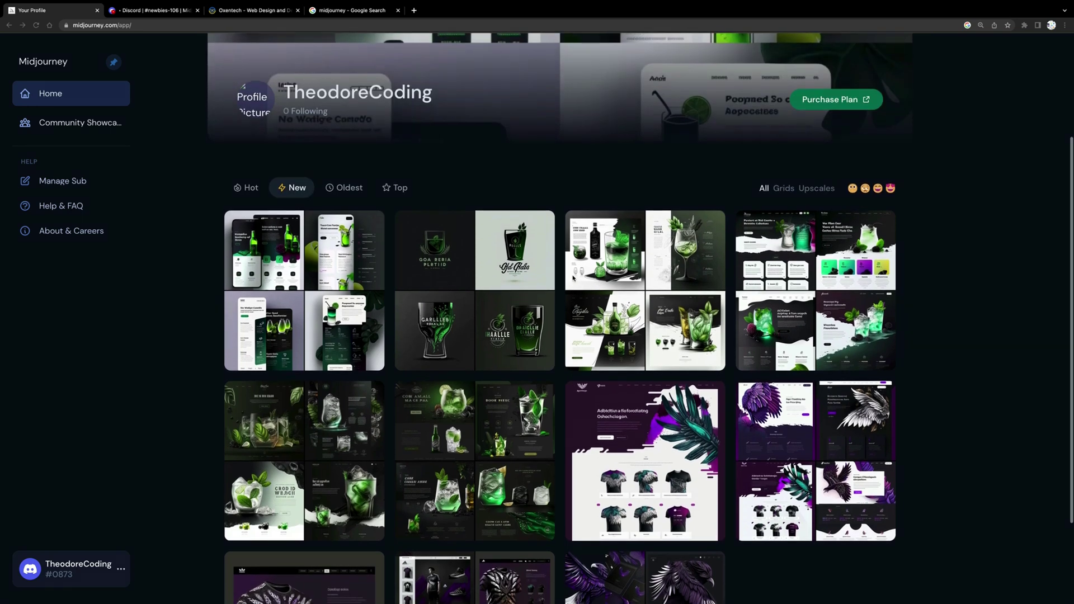
pyautogui.scroll(-1, 352, 240)
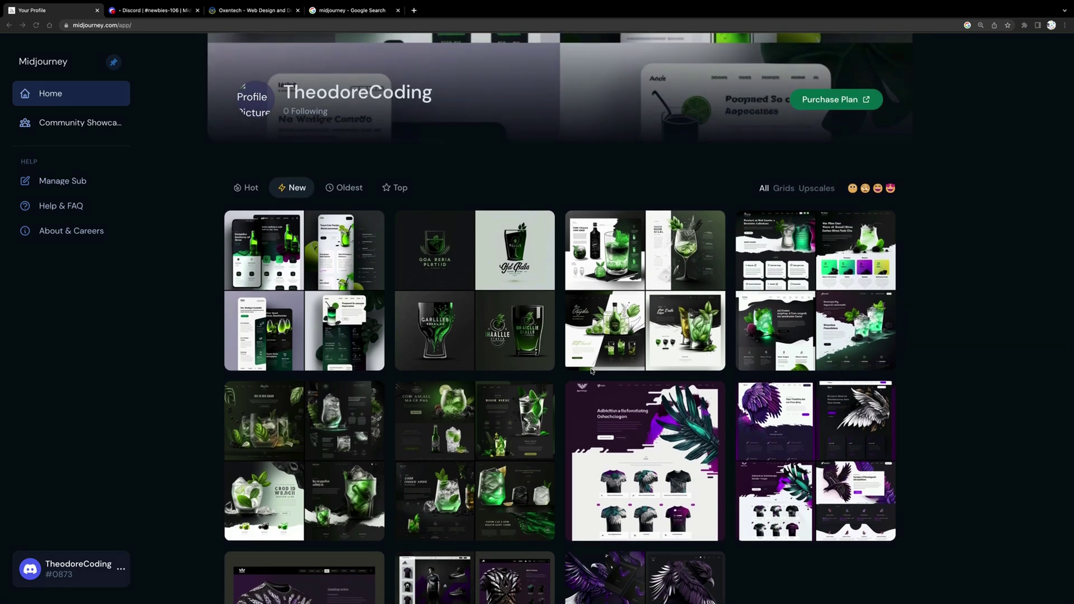
pyautogui.scroll(-2, 591, 371)
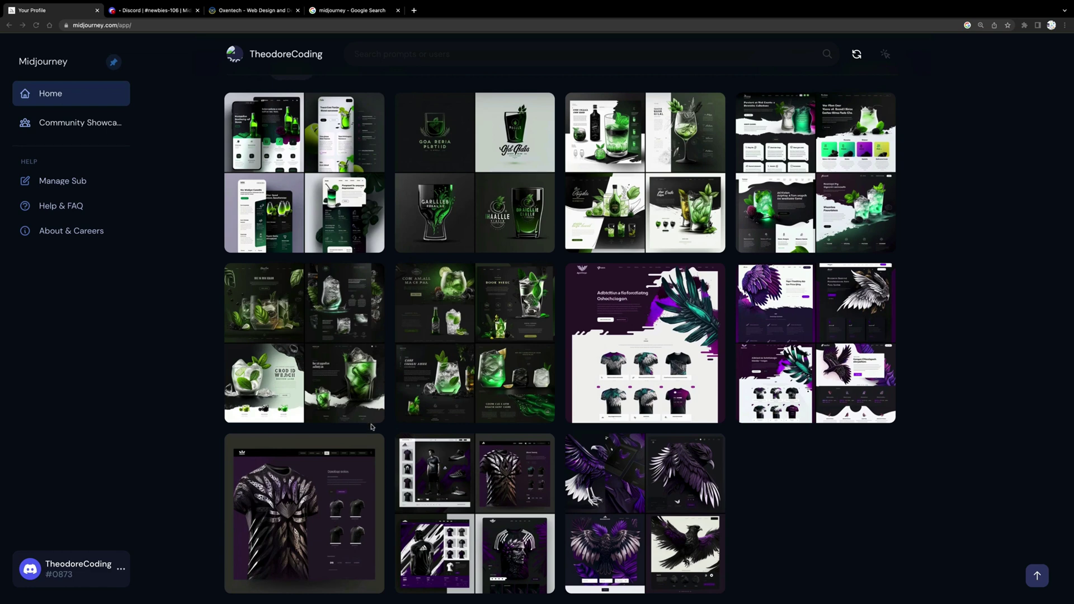
# Step: Open the official Midjourney site from the Google results for 'midjourney'
pyautogui.click(351, 11)
pyautogui.scroll(5, 244, 90)
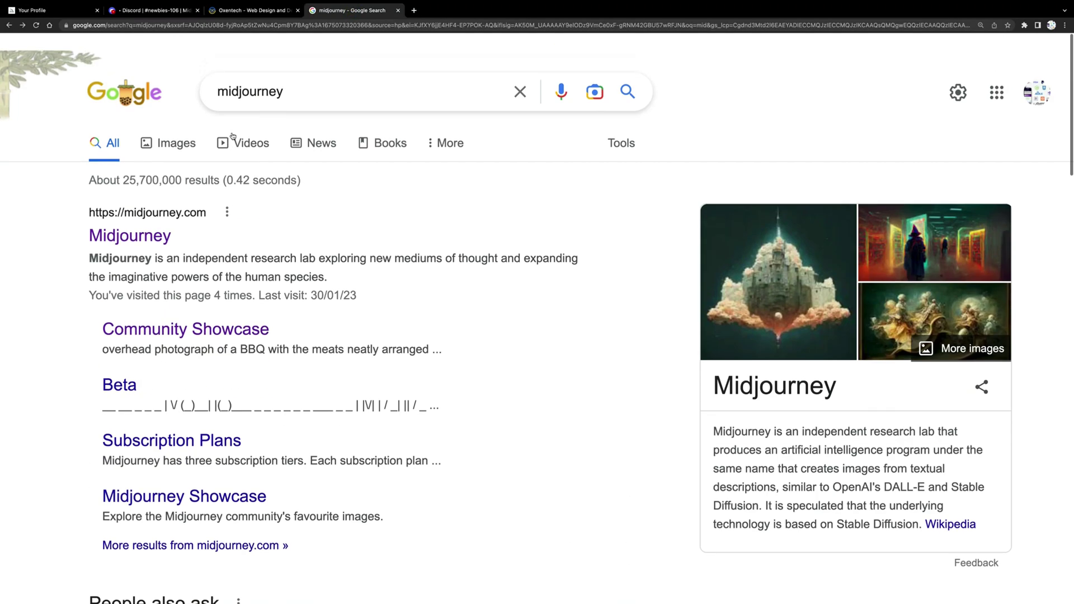
pyautogui.doubleClick(293, 70)
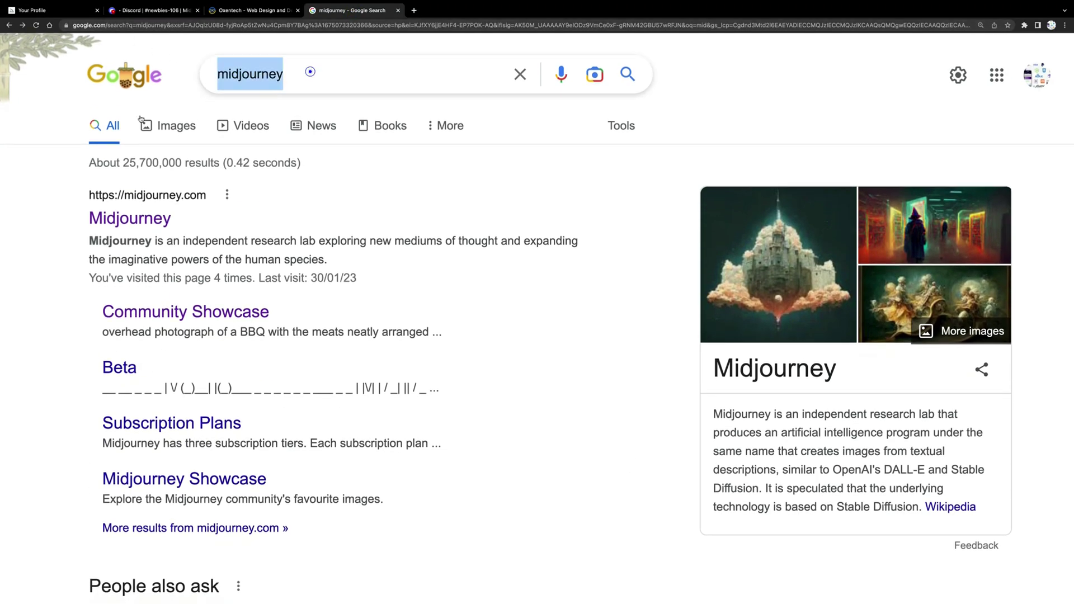
pyautogui.click(149, 221)
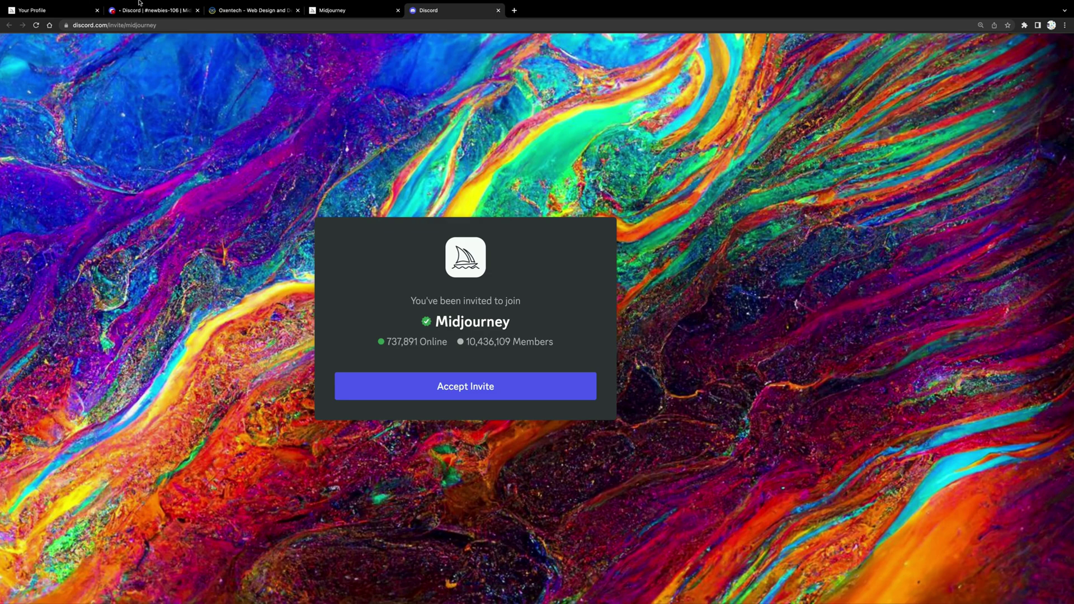
# Step: Go to the #newbies-106 channel and scroll to its newest messages
pyautogui.click(355, 14)
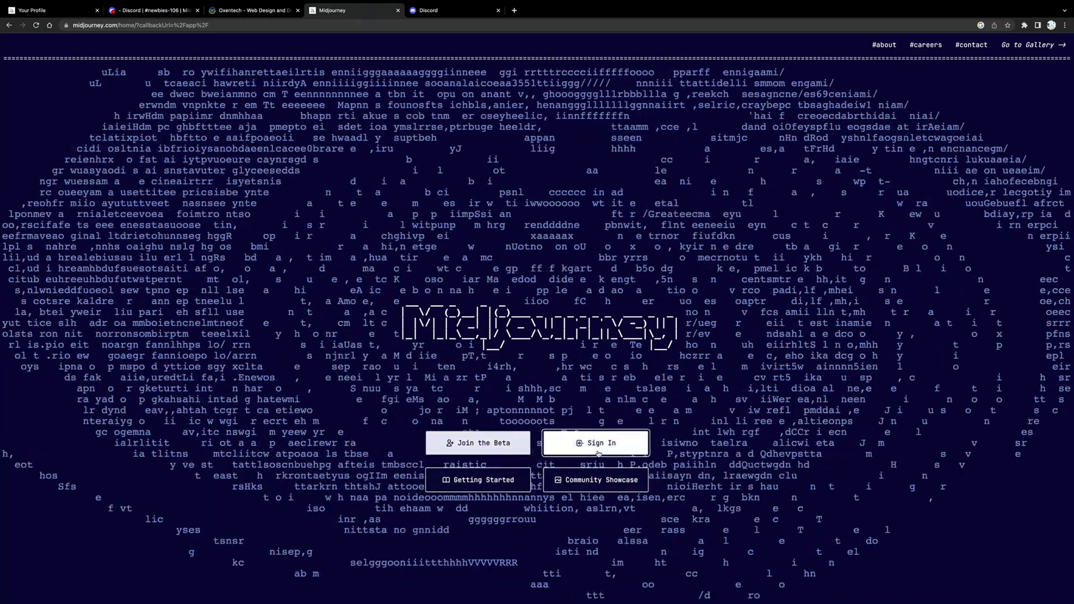
pyautogui.click(185, 12)
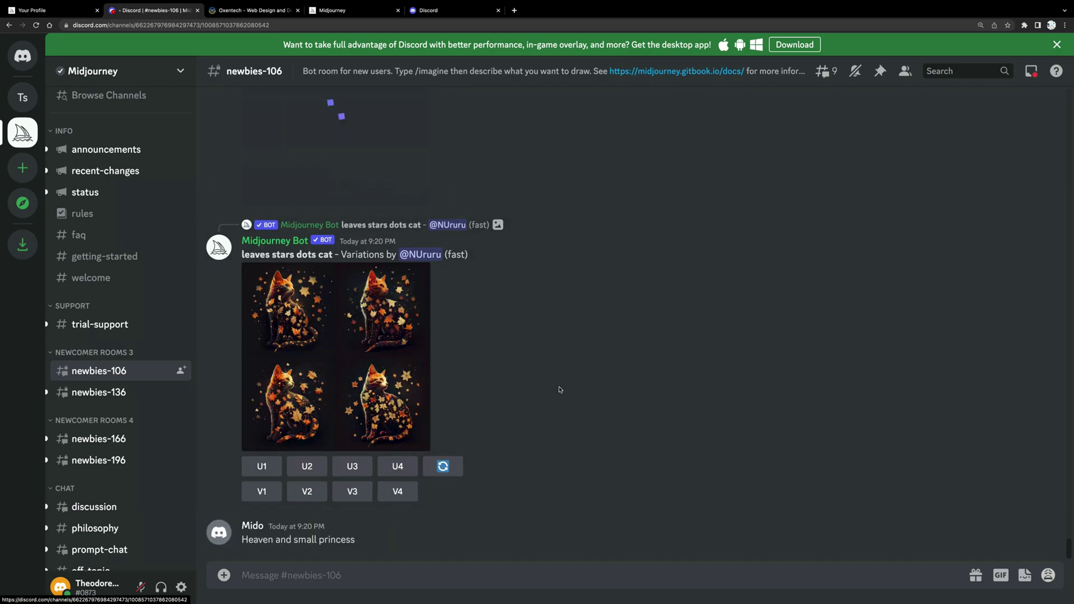
pyautogui.scroll(2, 557, 387)
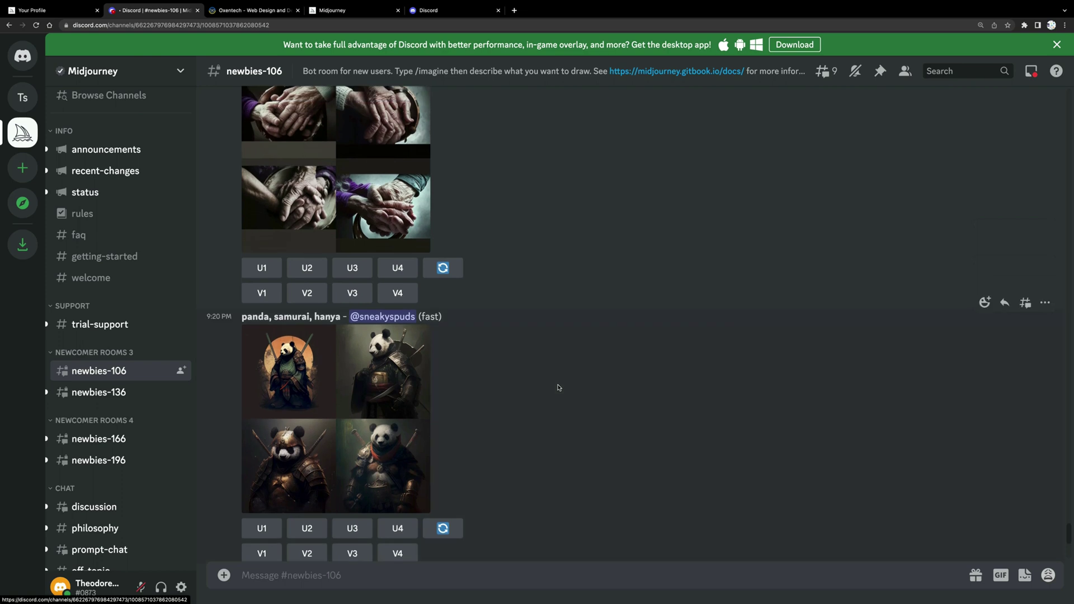
pyautogui.scroll(3, 558, 387)
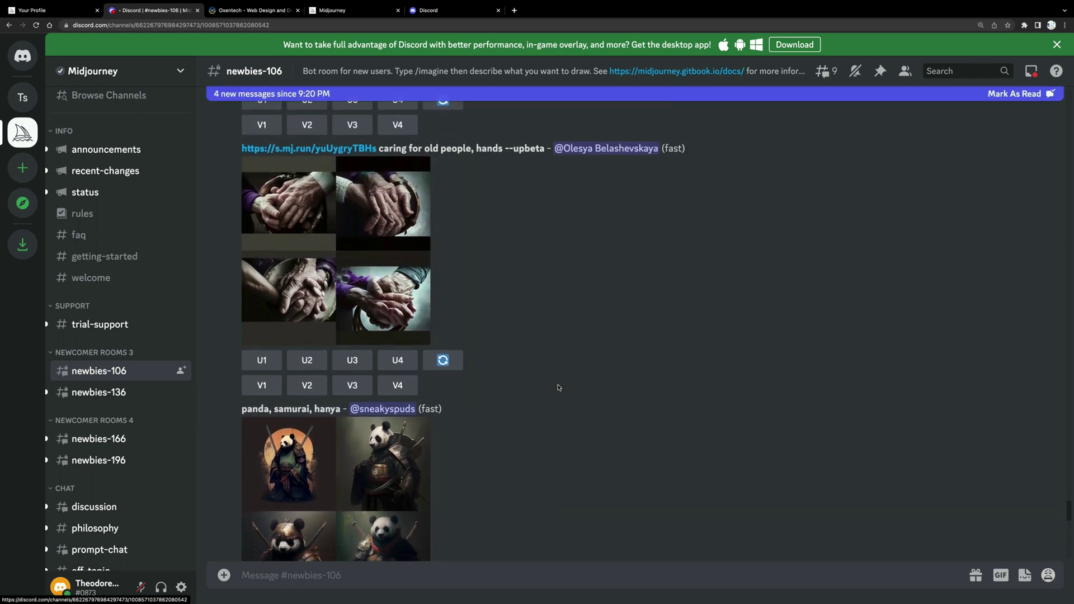
pyautogui.scroll(-15, 582, 399)
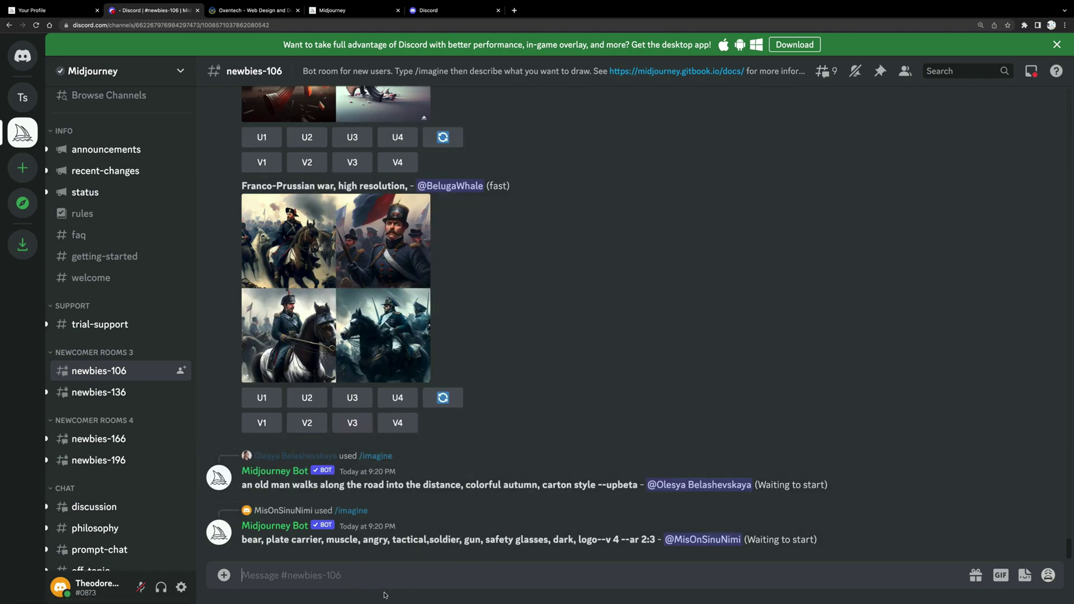
# Step: Start an /imagine prompt for a modern, realistic drinks-company website landing page
pyautogui.write('/imagi')
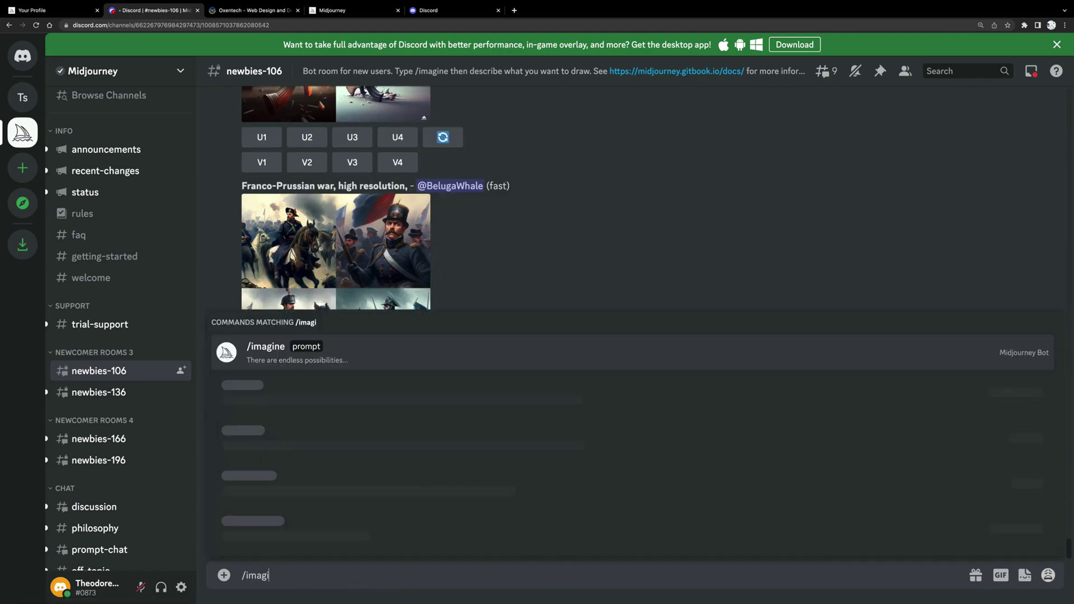
pyautogui.click(284, 540)
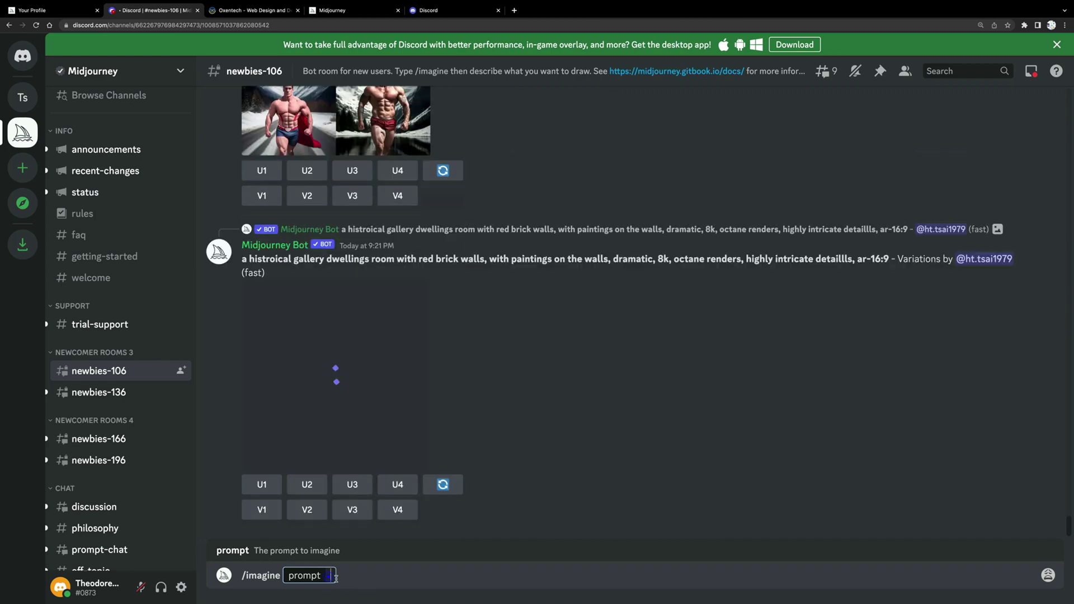
pyautogui.write('a moder')
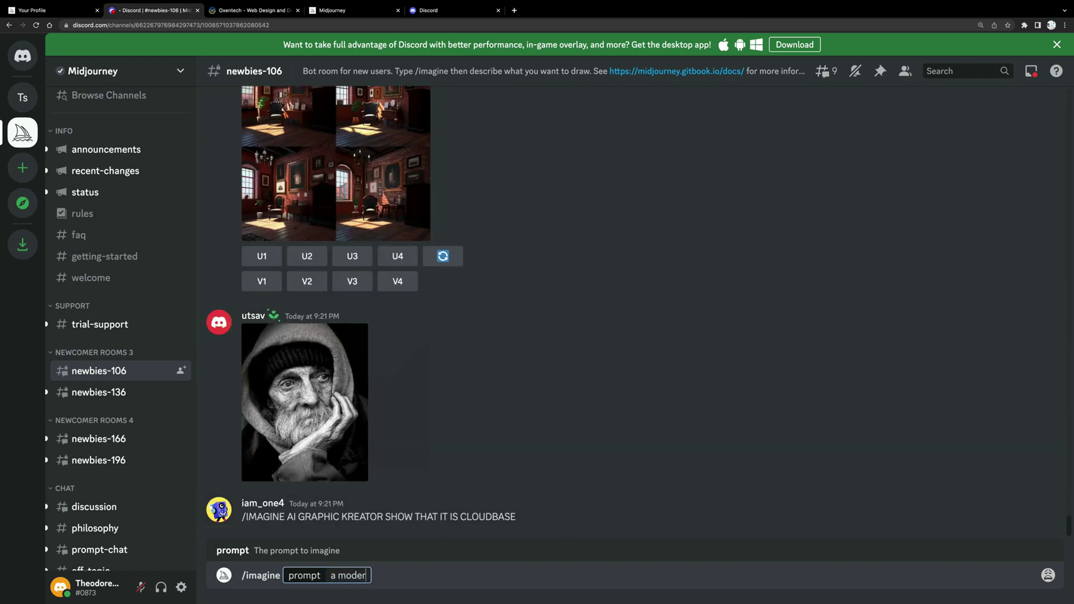
pyautogui.write('n website landiu')
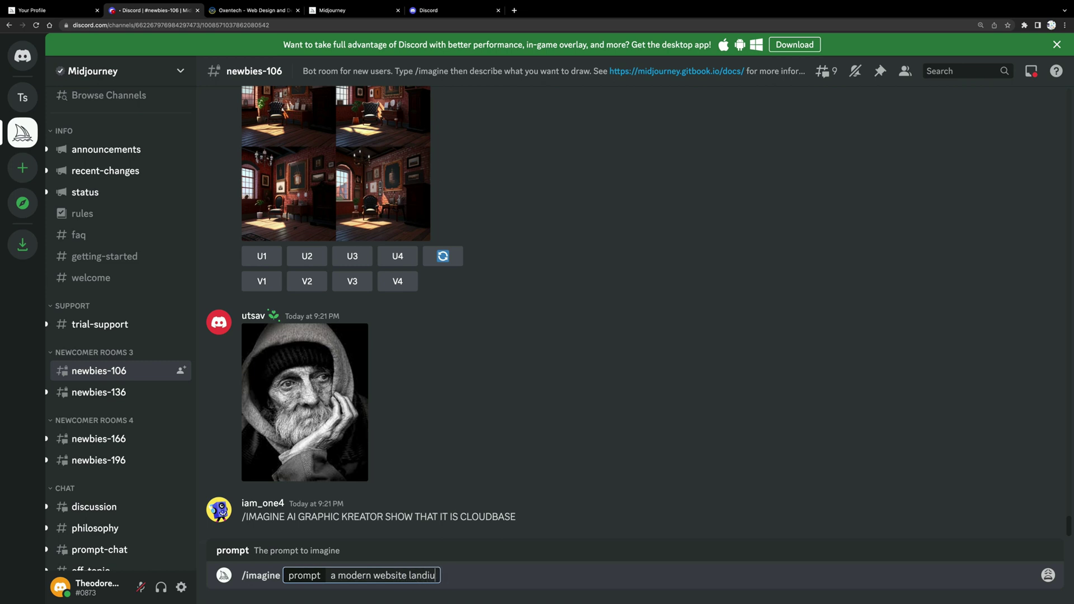
pyautogui.press('BackSpace')
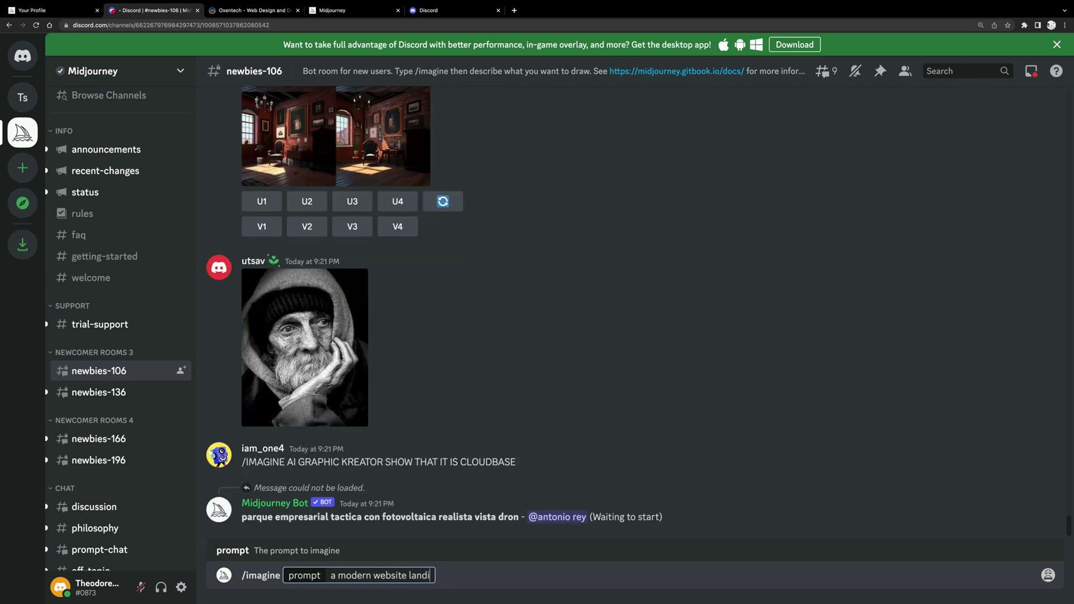
pyautogui.write('ng page')
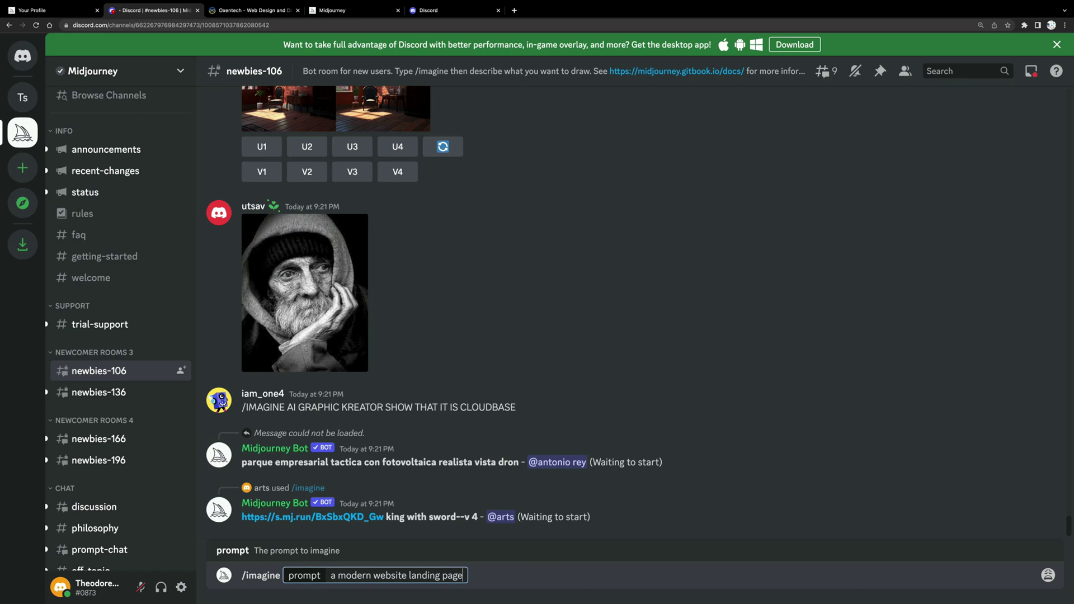
pyautogui.write(' for a drinks company, ')
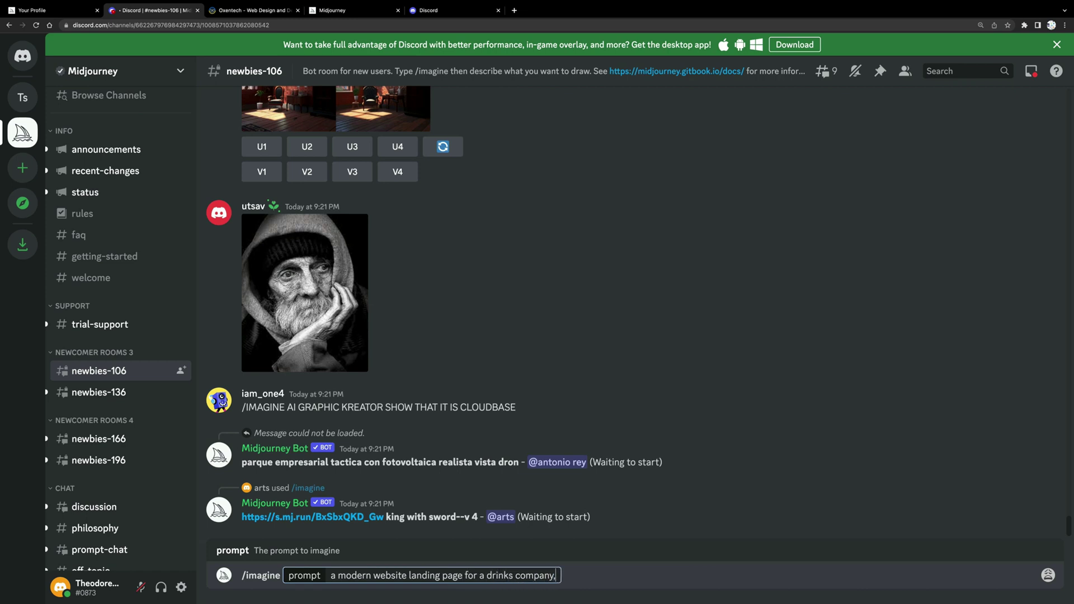
pyautogui.write('realistic')
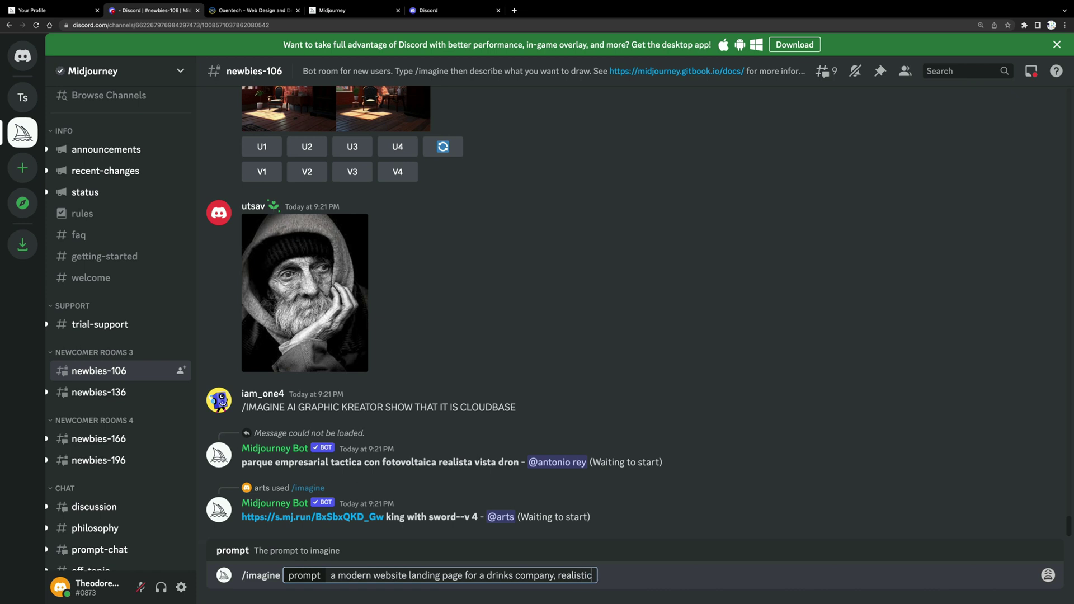
pyautogui.write(', web desig')
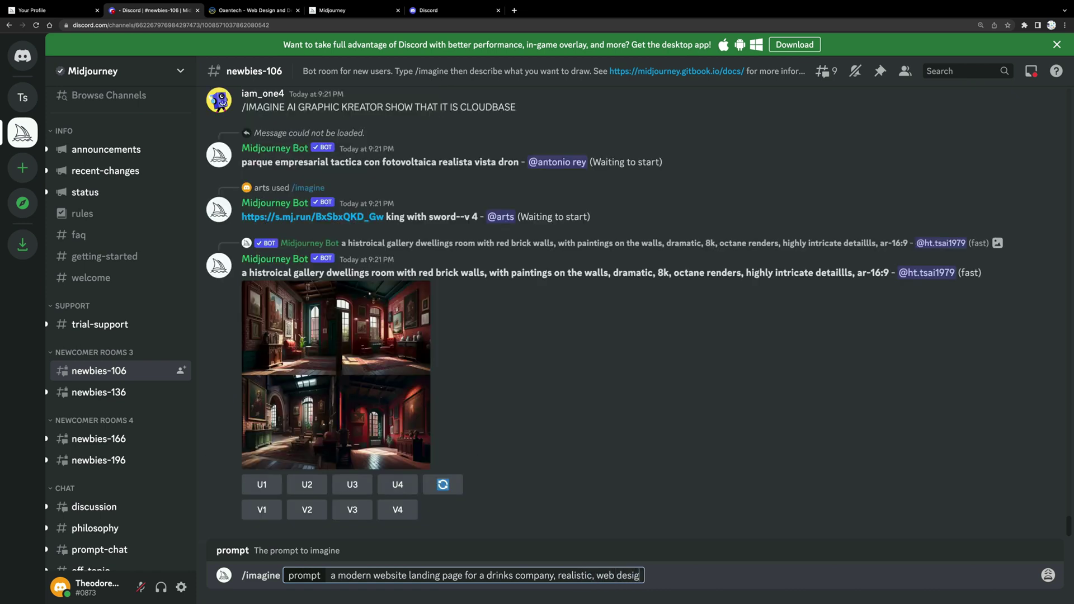
pyautogui.write('nm ux,')
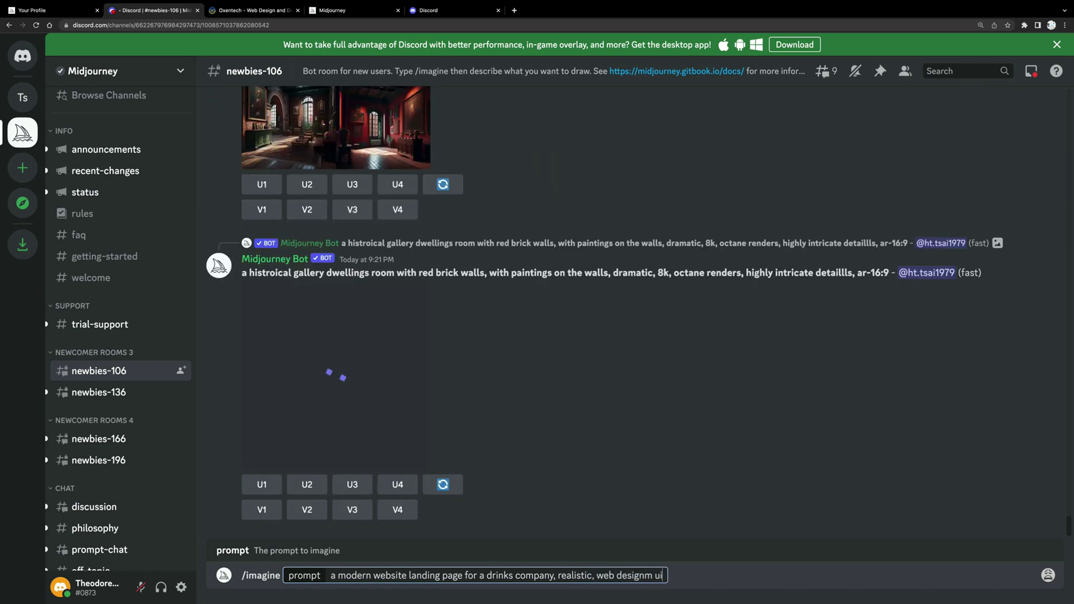
# Step: Add ux/ui, glass, black, green and white, 4k and --v 4 stylize parameters, then submit
pyautogui.press('BackSpace')
pyautogui.write('/u')
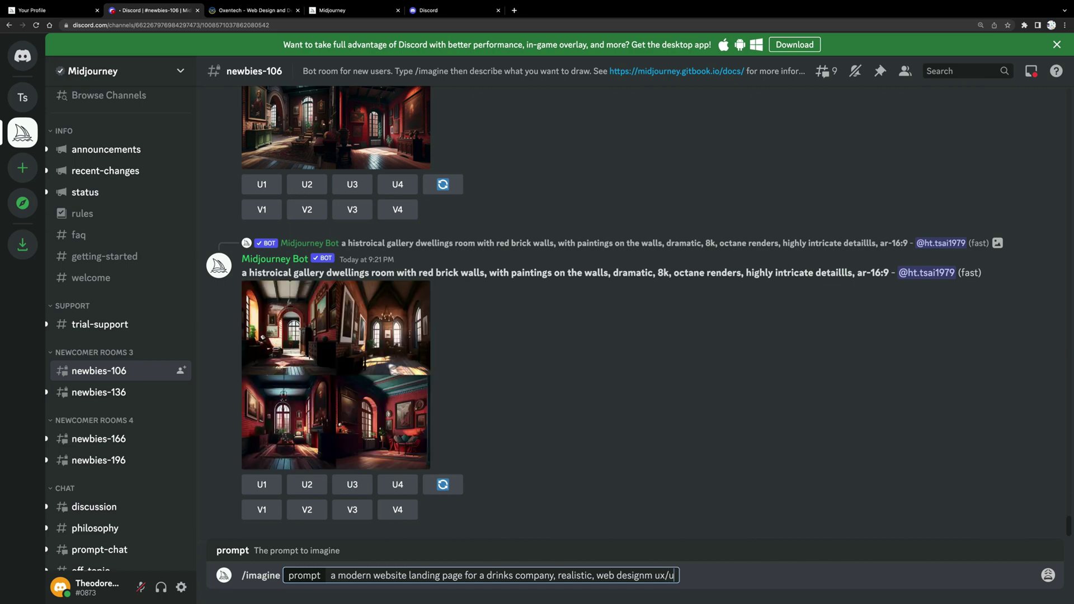
pyautogui.write('i, u')
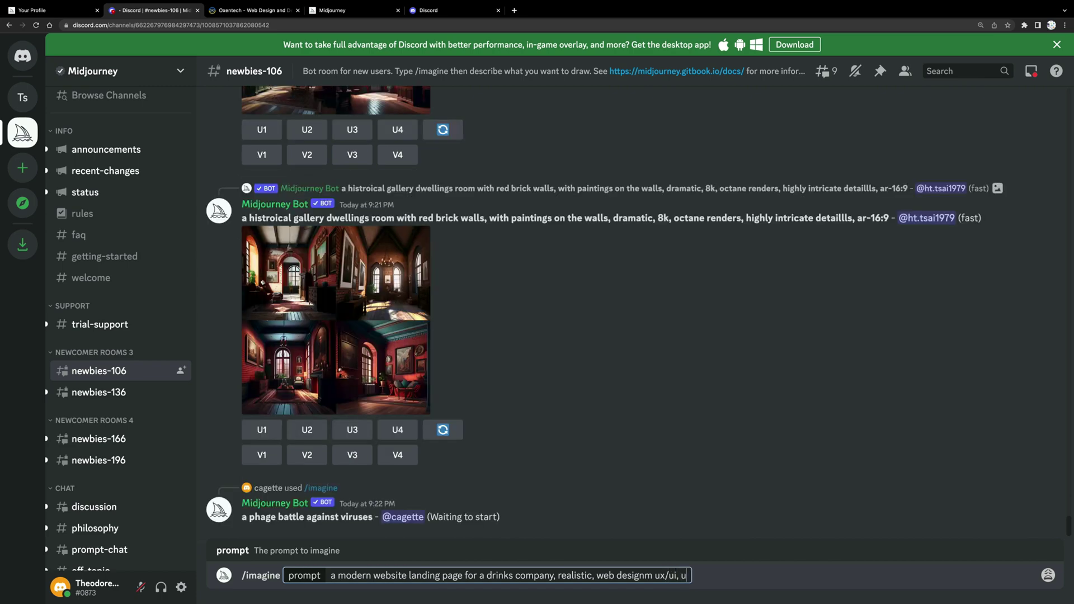
pyautogui.write('x, ui, glass, bal')
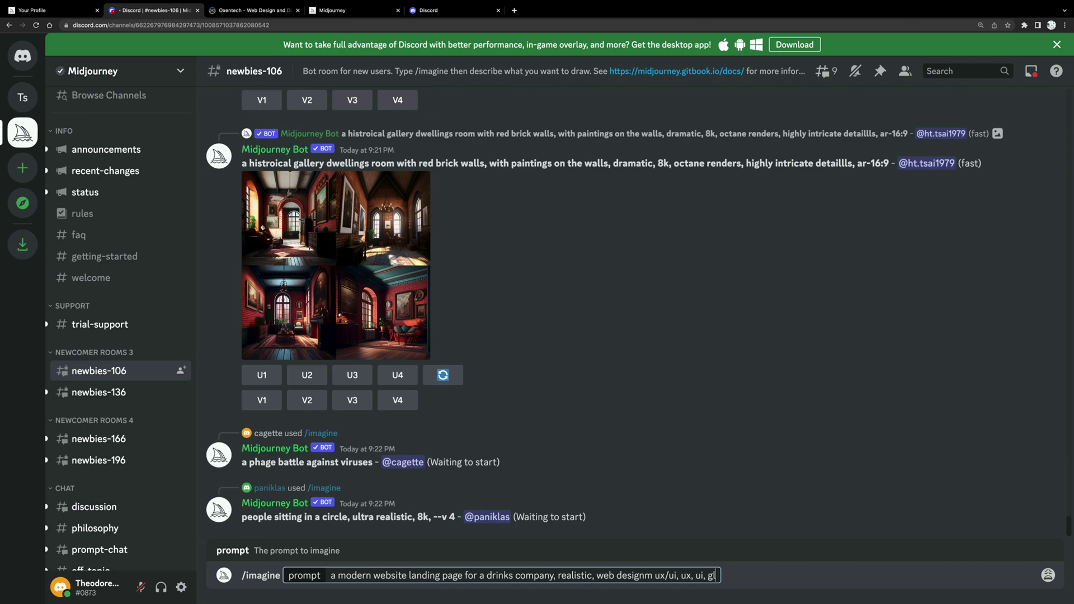
pyautogui.press('BackSpace')
pyautogui.press('BackSpace')
pyautogui.write('lack')
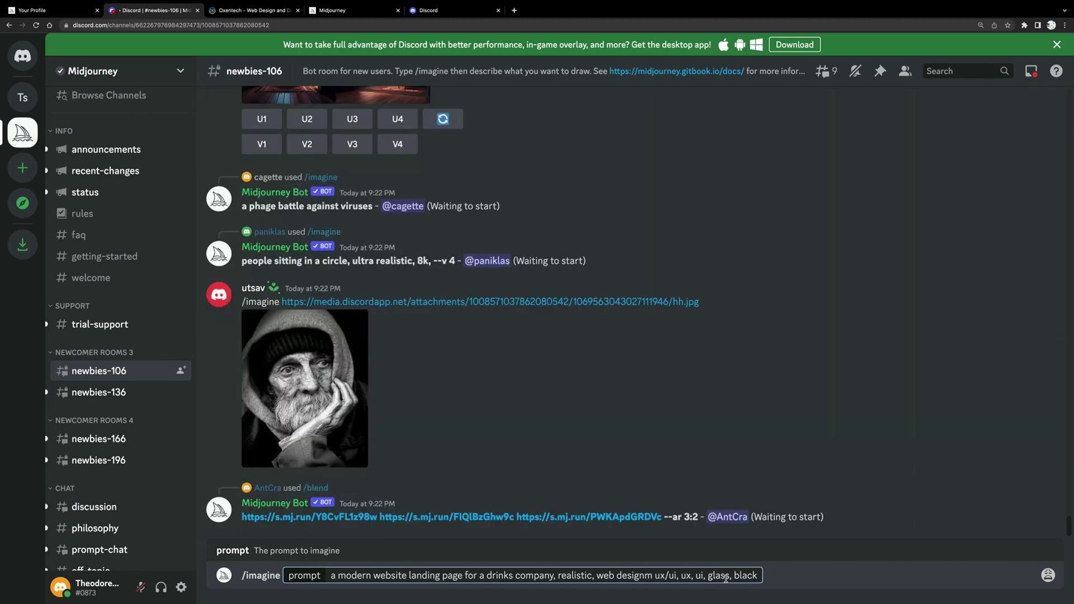
pyautogui.write(' and greeen,')
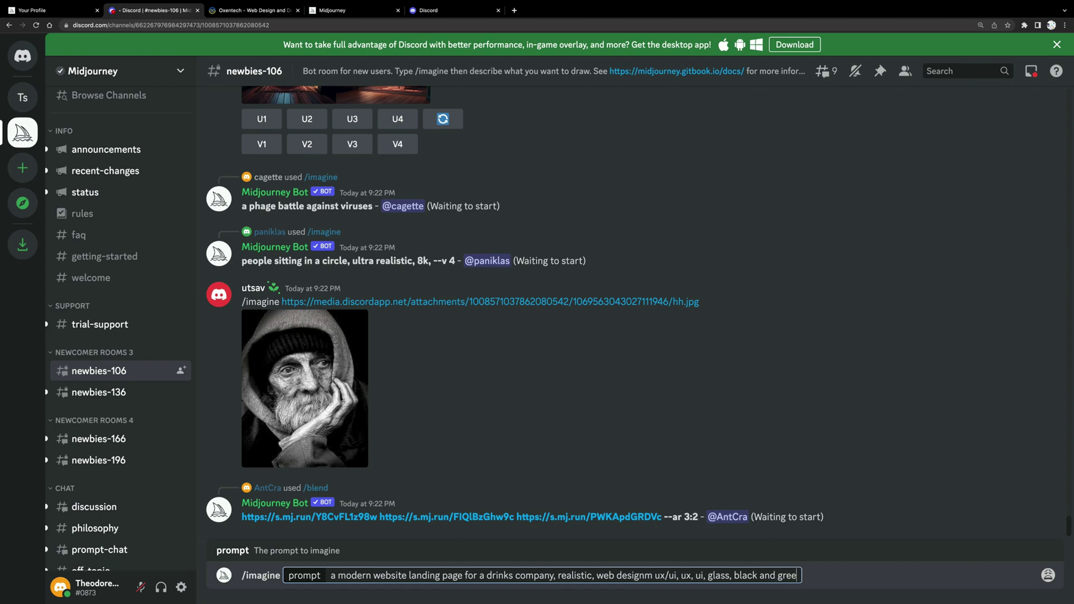
pyautogui.press('BackSpace')
pyautogui.press('BackSpace')
pyautogui.press('BackSpace')
pyautogui.write('n and white')
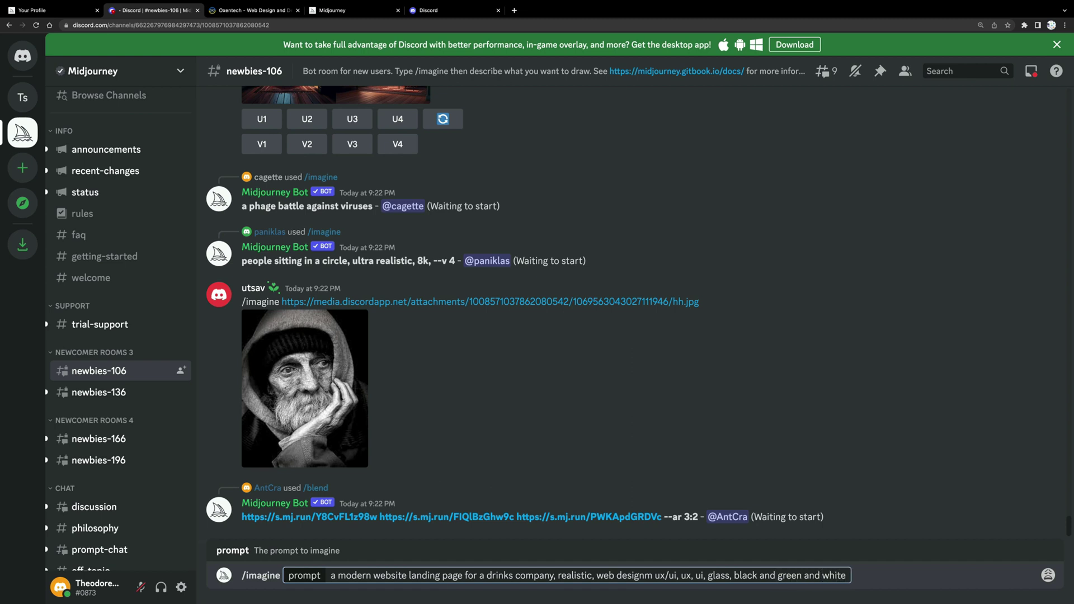
pyautogui.write(', 4k, --v 4')
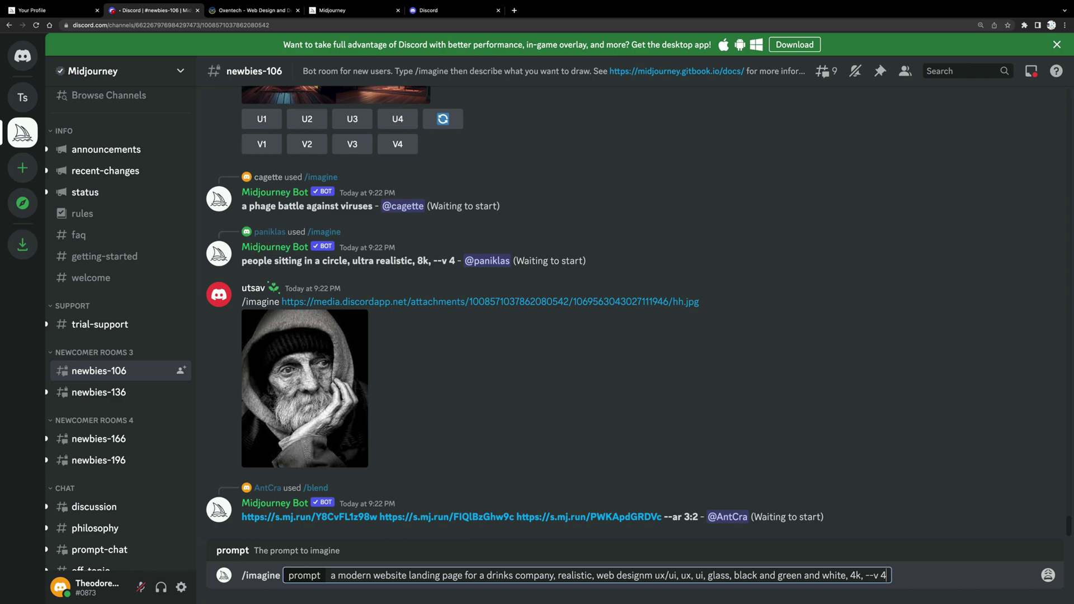
pyautogui.write(' --s')
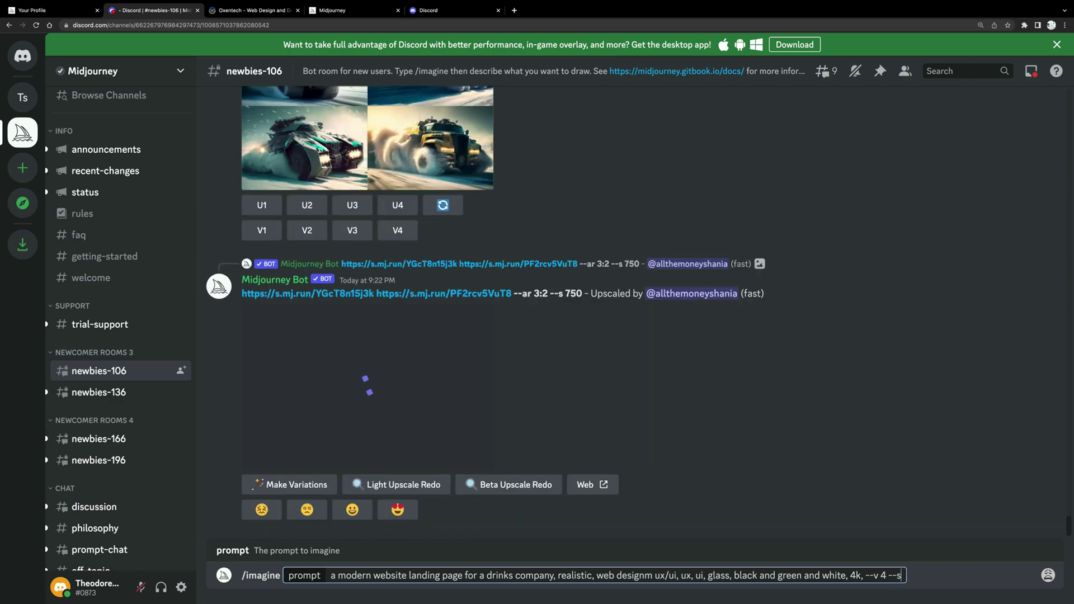
pyautogui.write('tyliz')
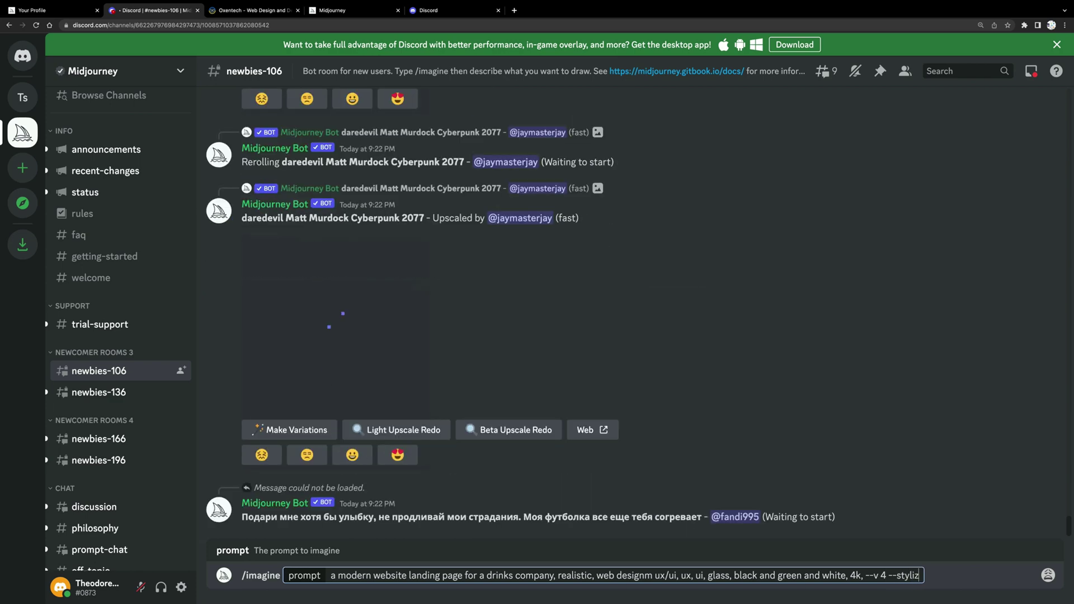
pyautogui.write('e 1000')
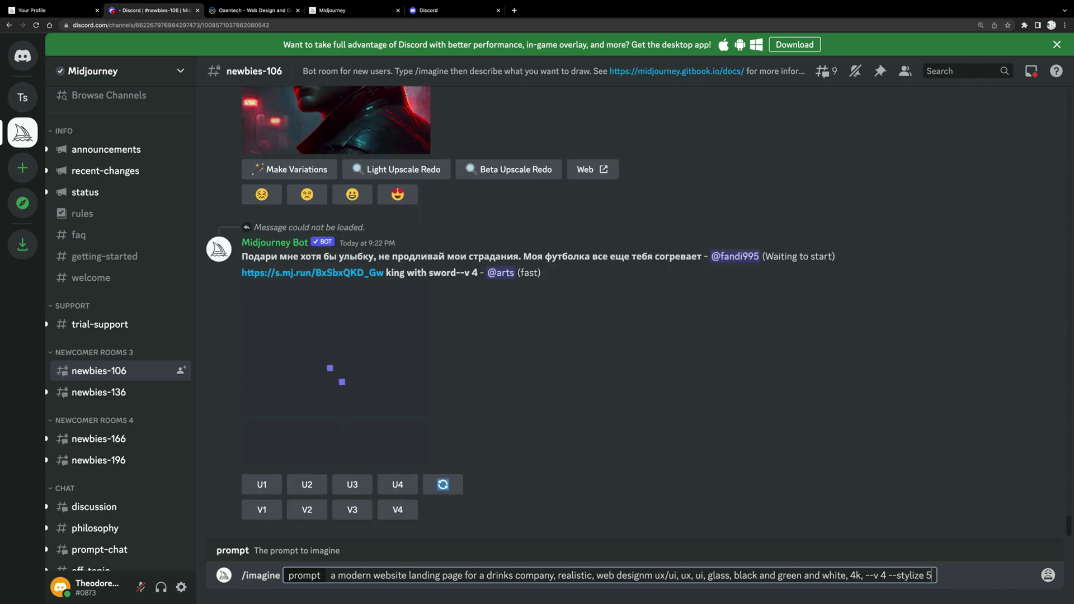
pyautogui.press('Return')
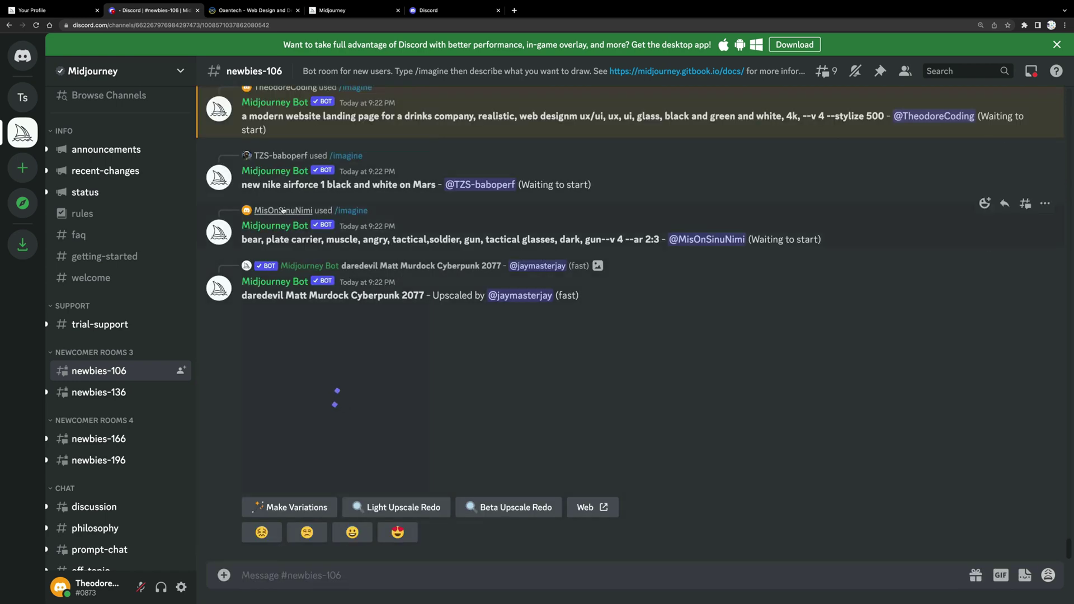
pyautogui.scroll(3, 305, 177)
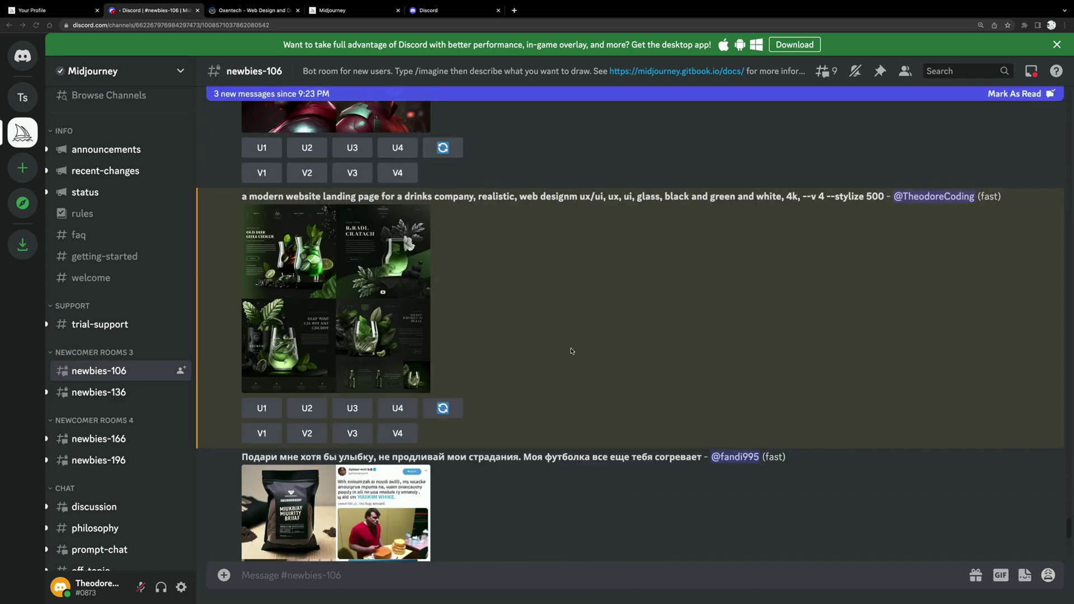
pyautogui.click(405, 315)
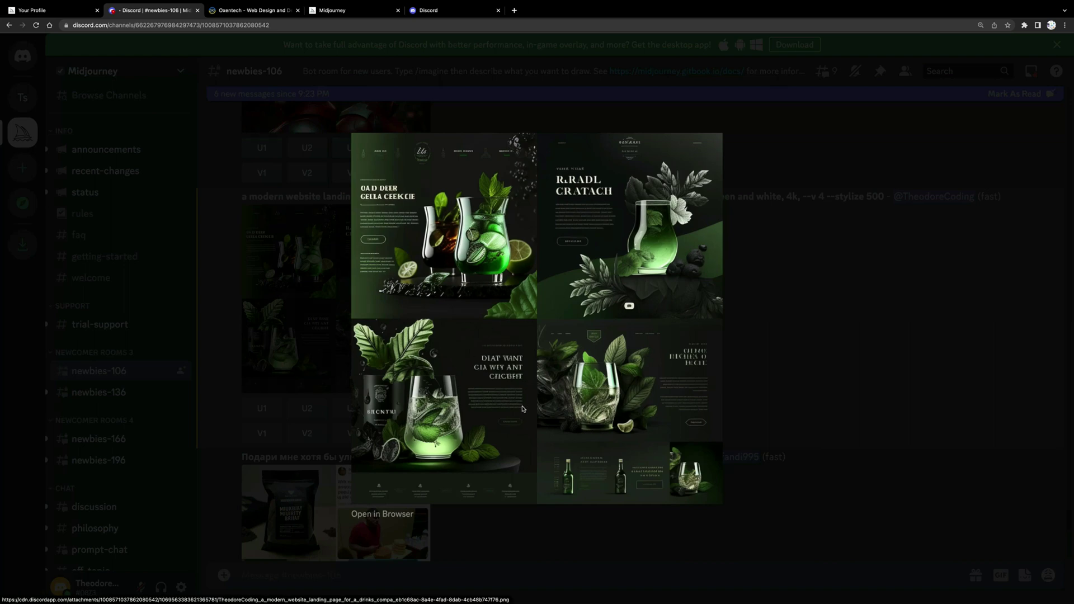
pyautogui.click(827, 367)
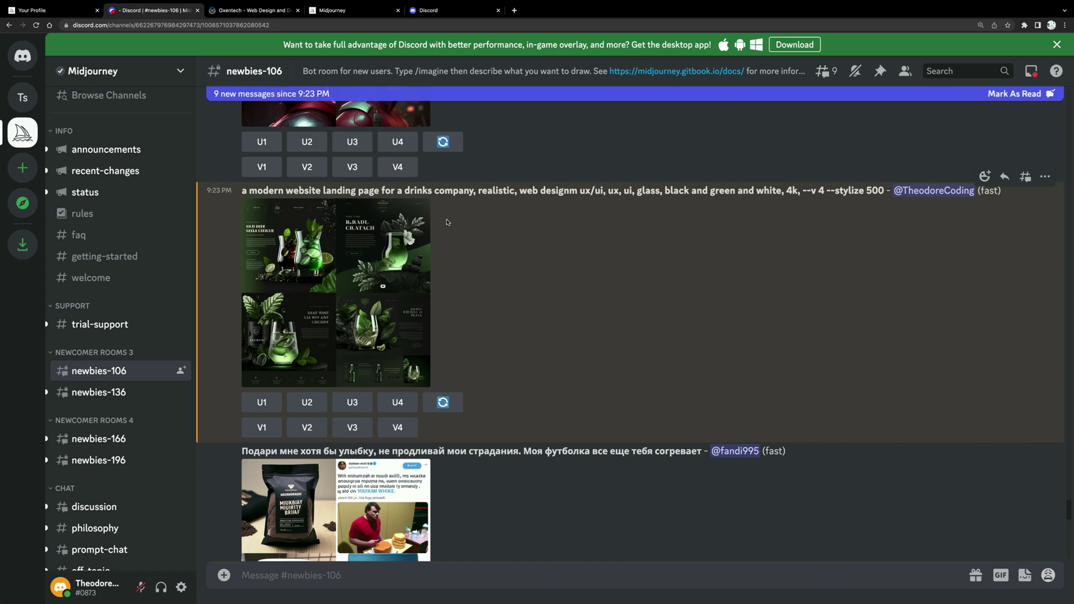
pyautogui.doubleClick(496, 191)
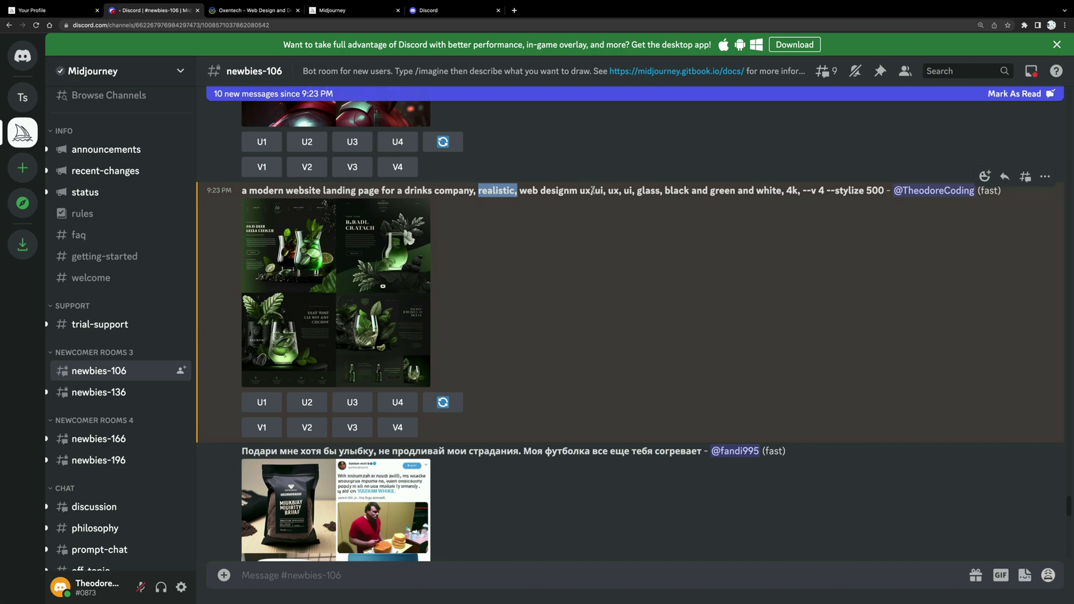
pyautogui.moveTo(580, 191); pyautogui.dragTo(633, 191)
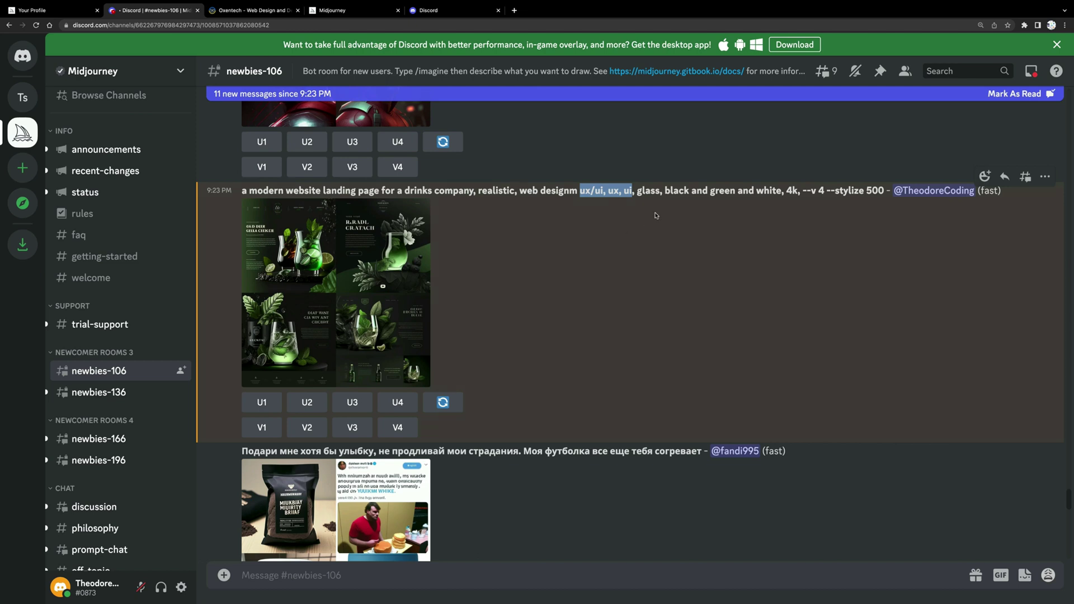
pyautogui.doubleClick(646, 191)
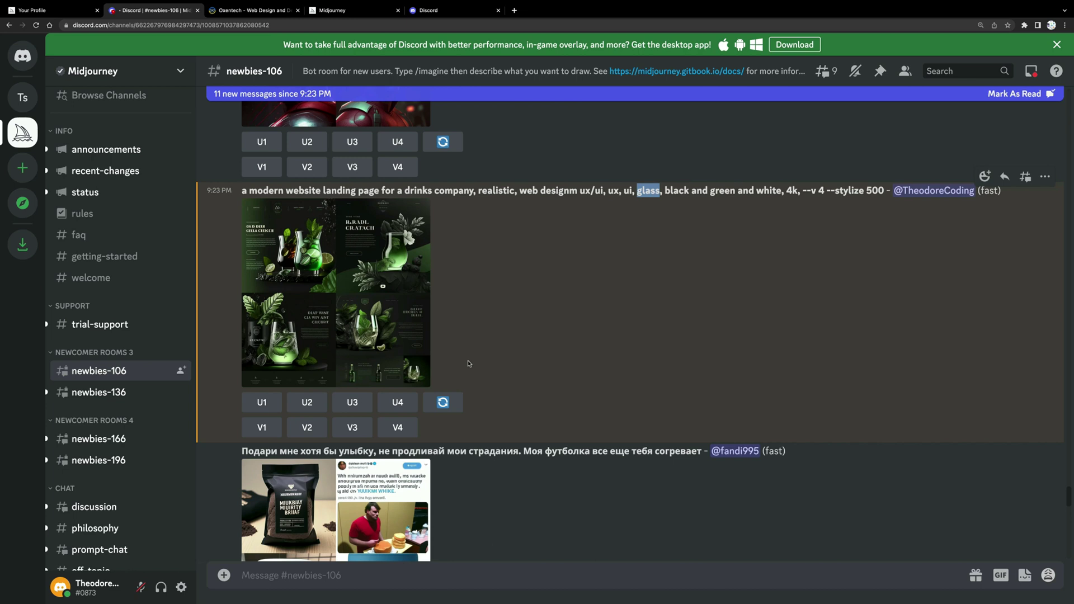
pyautogui.moveTo(665, 191); pyautogui.dragTo(782, 191)
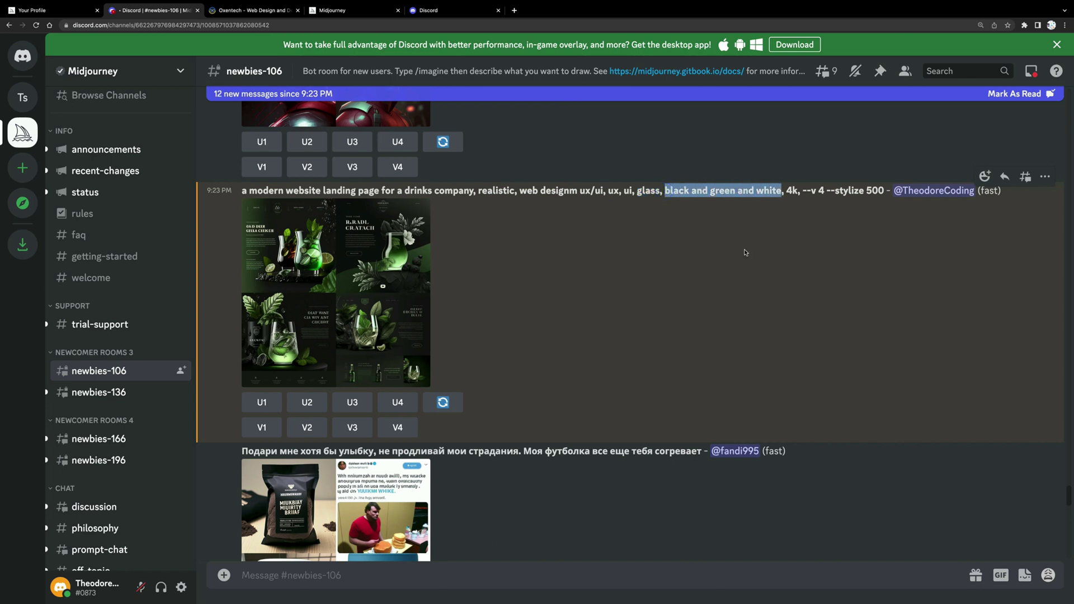
pyautogui.doubleClick(795, 192)
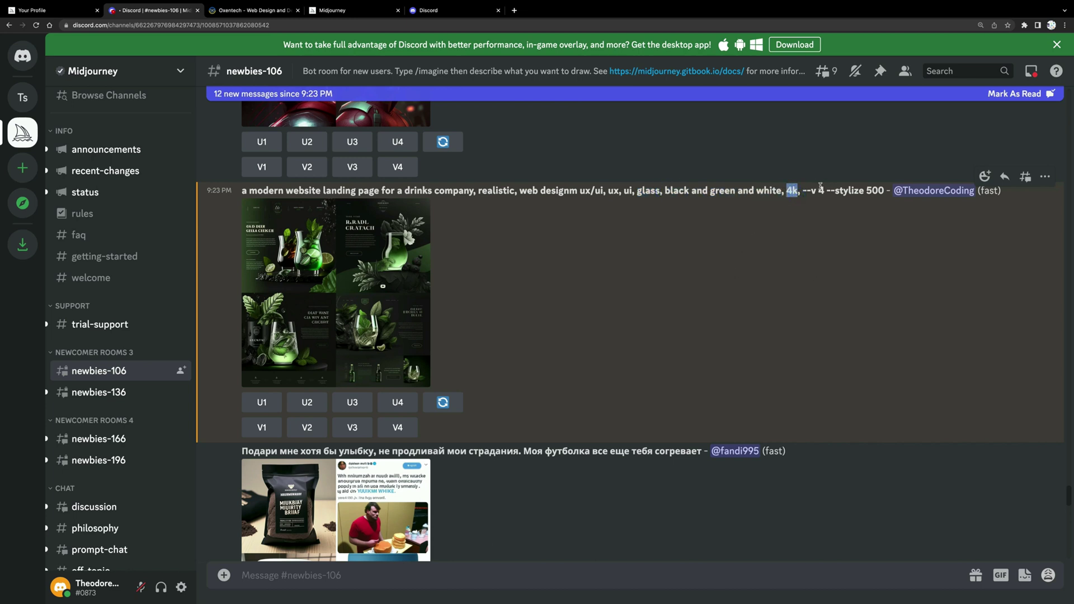
pyautogui.moveTo(802, 192); pyautogui.dragTo(826, 192)
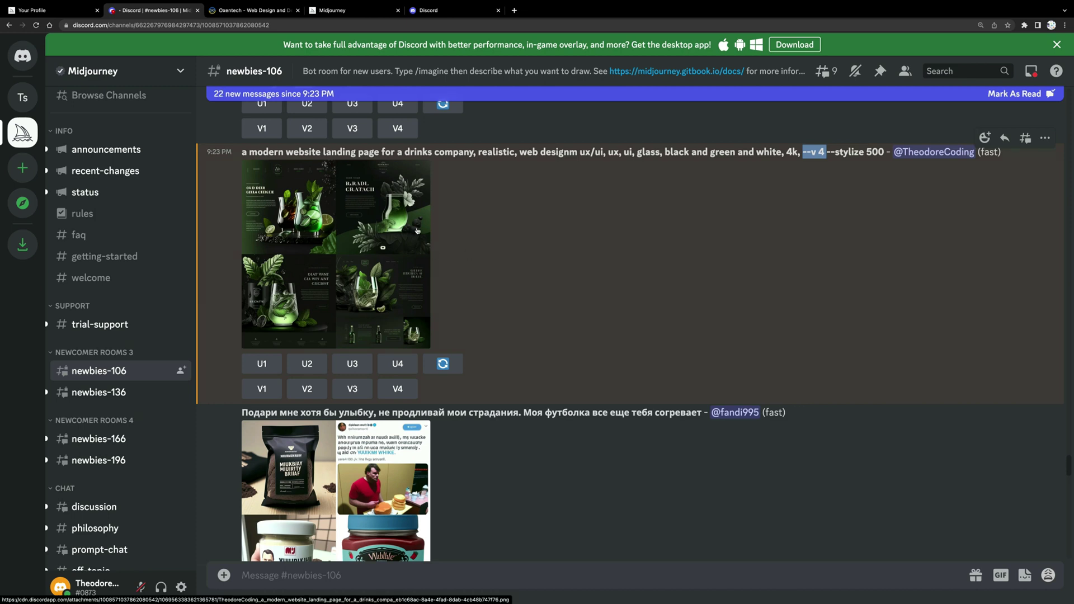
pyautogui.scroll(-1, 367, 268)
pyautogui.scroll(1, 396, 520)
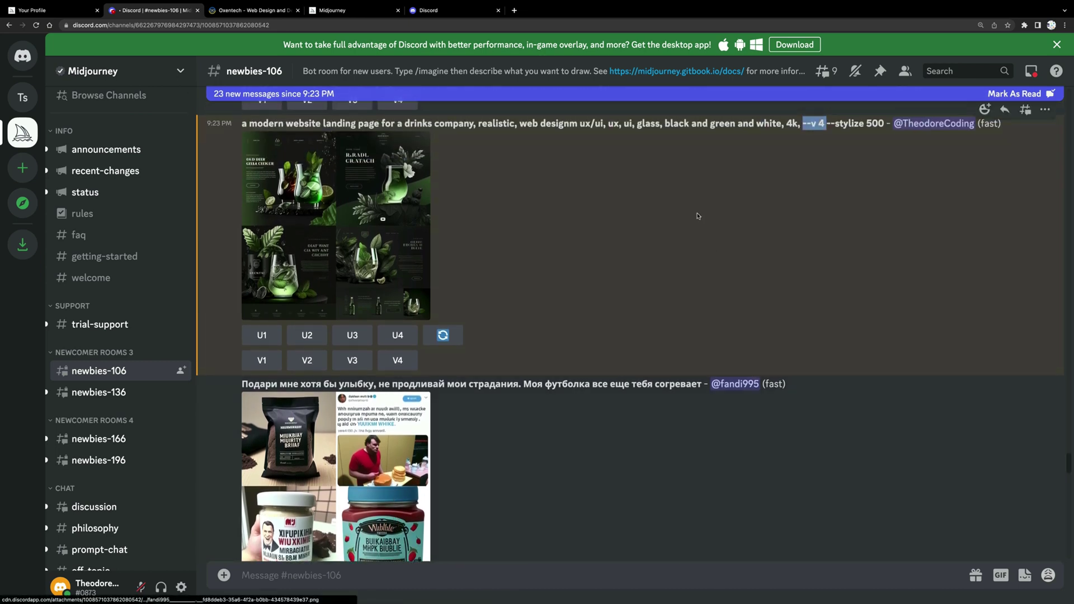
pyautogui.click(871, 122)
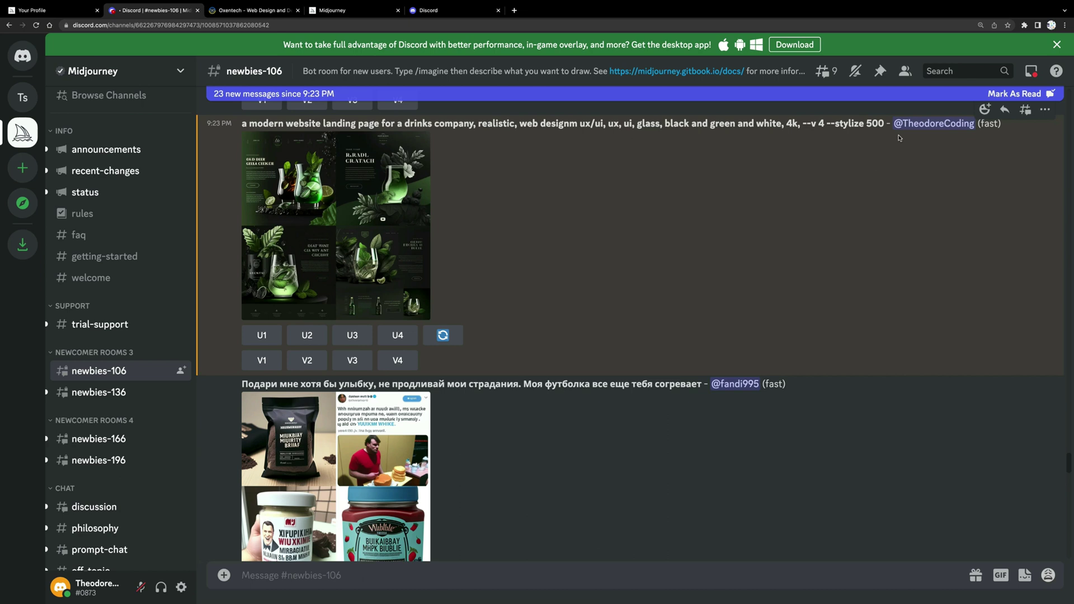
pyautogui.doubleClick(869, 123)
pyautogui.click(403, 203)
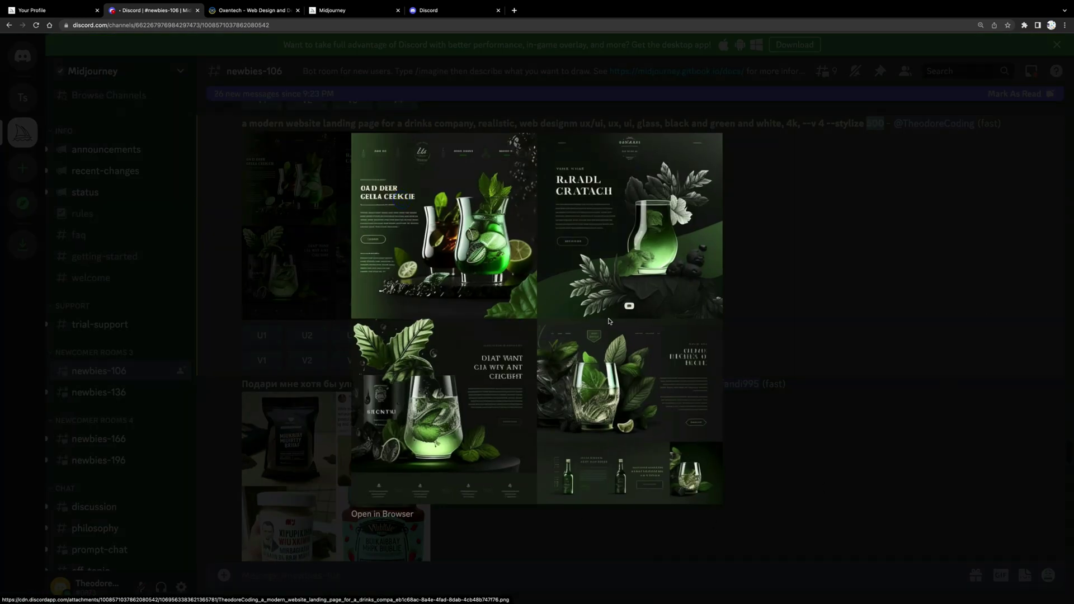
pyautogui.click(851, 288)
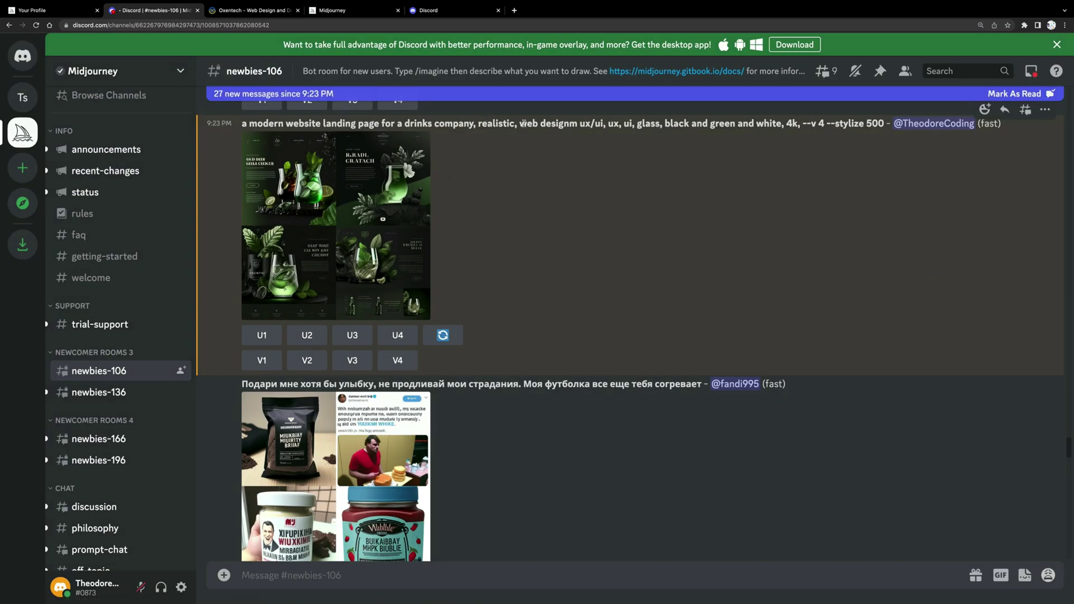
pyautogui.moveTo(519, 124); pyautogui.dragTo(578, 125)
pyautogui.click(577, 132)
pyautogui.click(362, 247)
pyautogui.click(885, 373)
# Step: Copy the Oxentech template preview image's address and return to #newbies-106
pyautogui.click(257, 13)
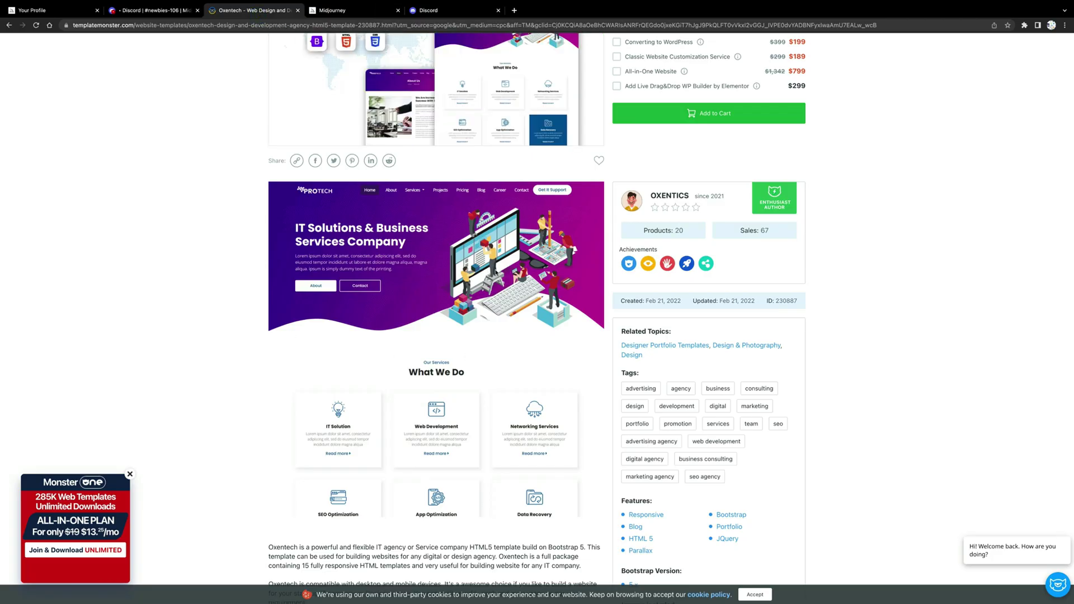
pyautogui.scroll(-3, 415, 386)
pyautogui.scroll(2, 438, 382)
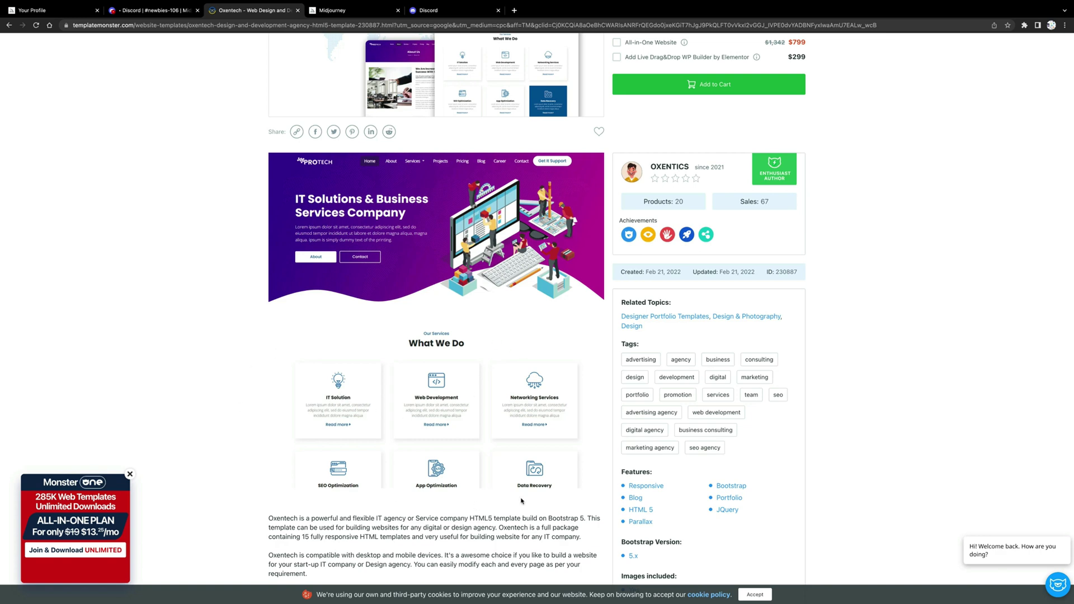
pyautogui.scroll(5, 494, 447)
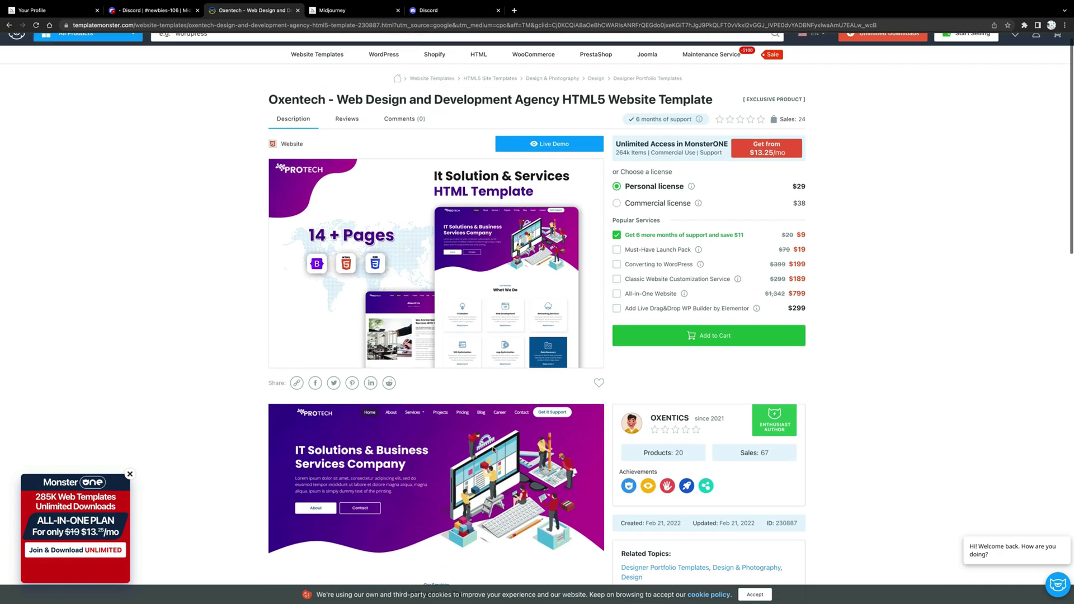
pyautogui.scroll(-5, 411, 283)
pyautogui.rightClick(411, 283)
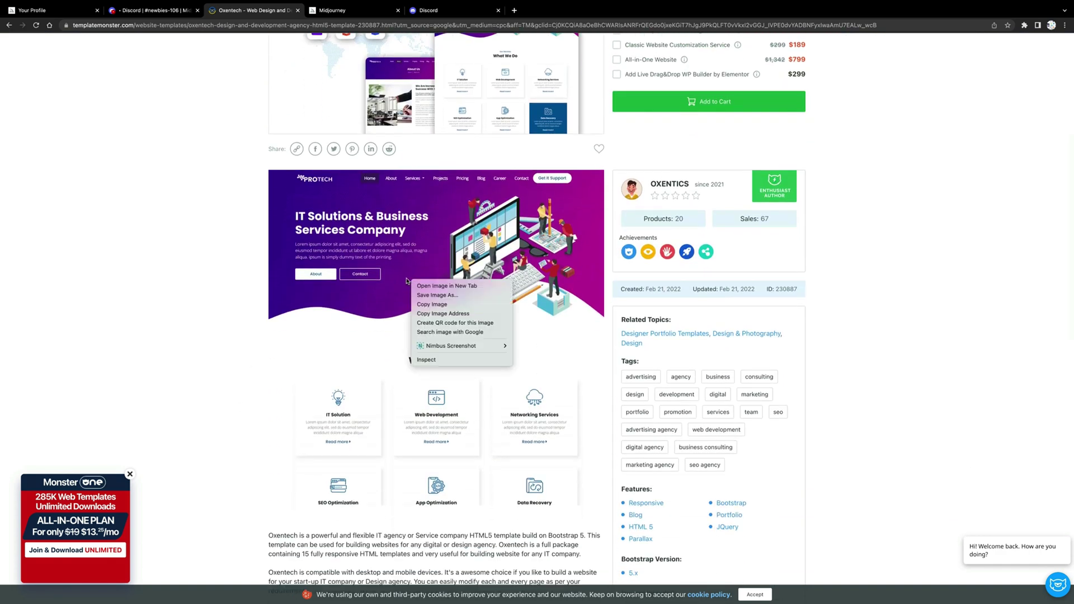
pyautogui.click(451, 314)
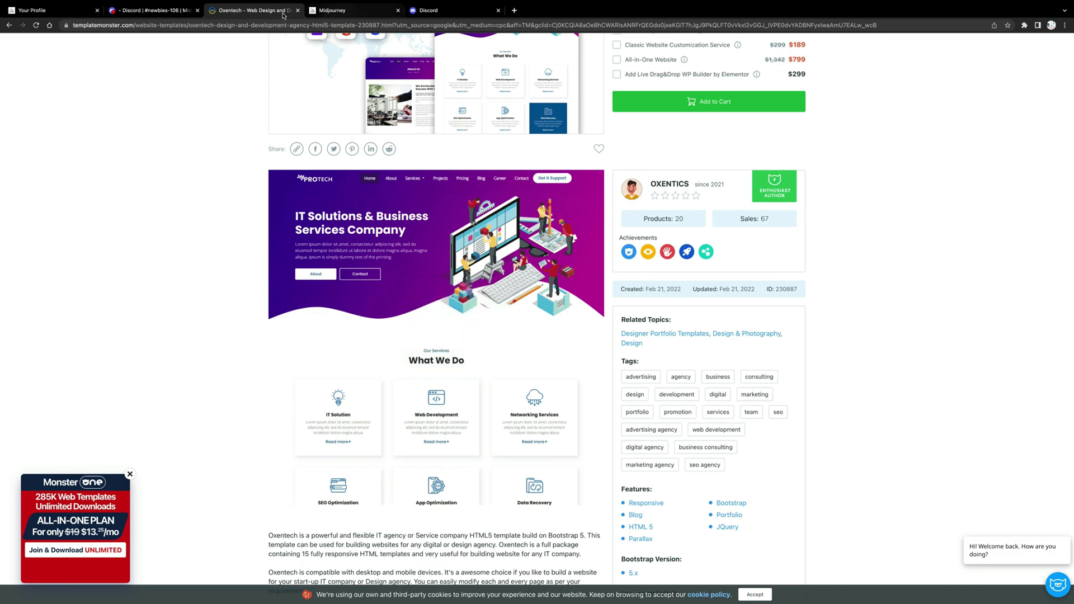
pyautogui.click(160, 10)
pyautogui.scroll(-7, 392, 335)
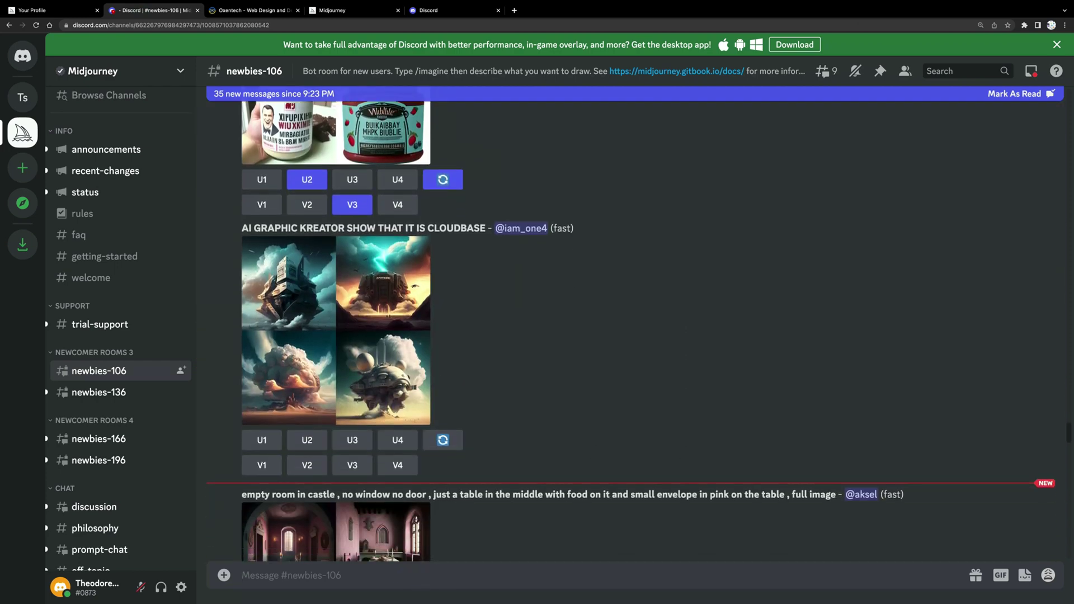
# Step: Start an /imagine prompt containing the pasted Oxentech template image link
pyautogui.write('/ima')
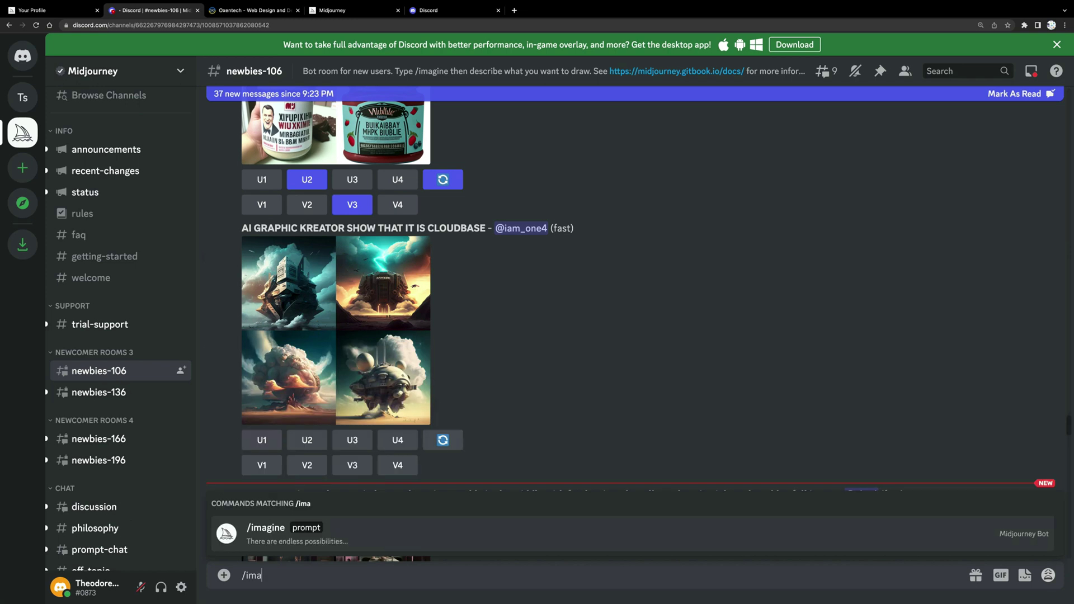
pyautogui.click(375, 533)
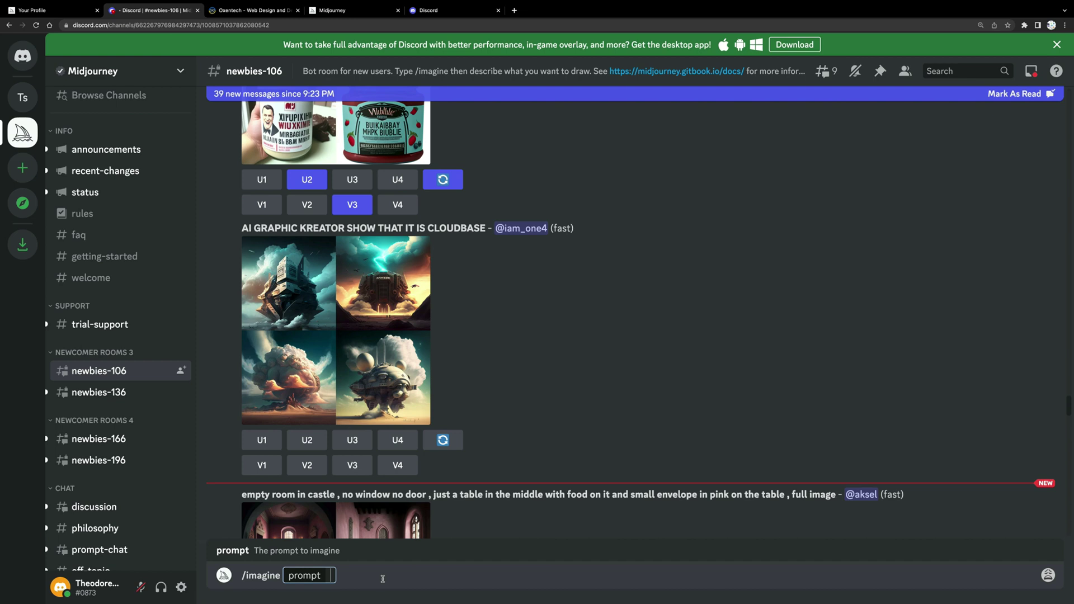
pyautogui.press('super+v')
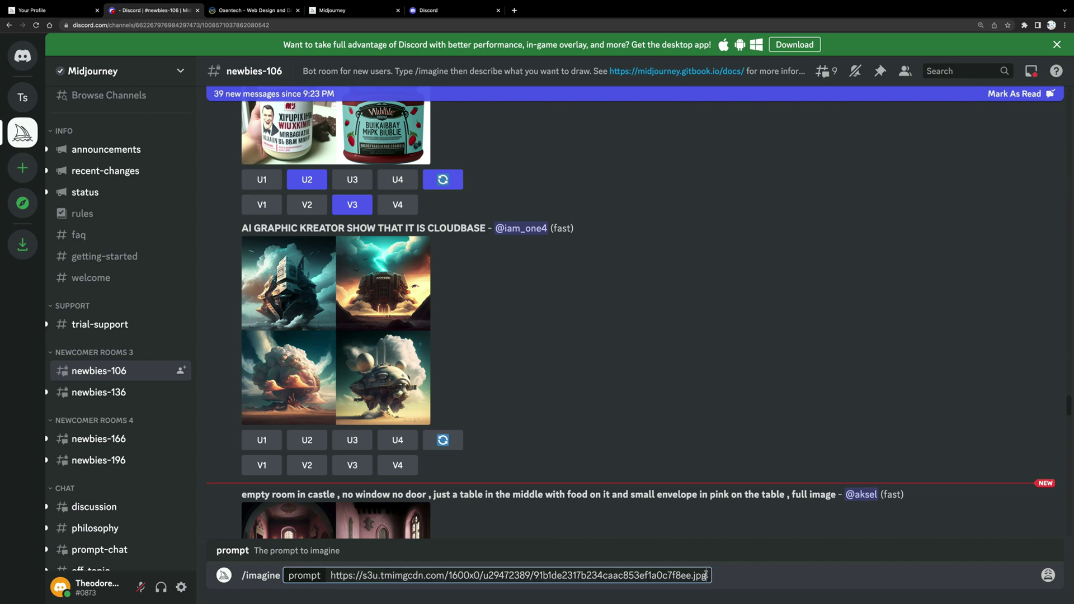
pyautogui.moveTo(706, 575)
pyautogui.mouseDown()
pyautogui.moveTo(686, 576)
pyautogui.moveTo(698, 575)
pyautogui.mouseUp()
pyautogui.click(690, 578)
pyautogui.click(418, 14)
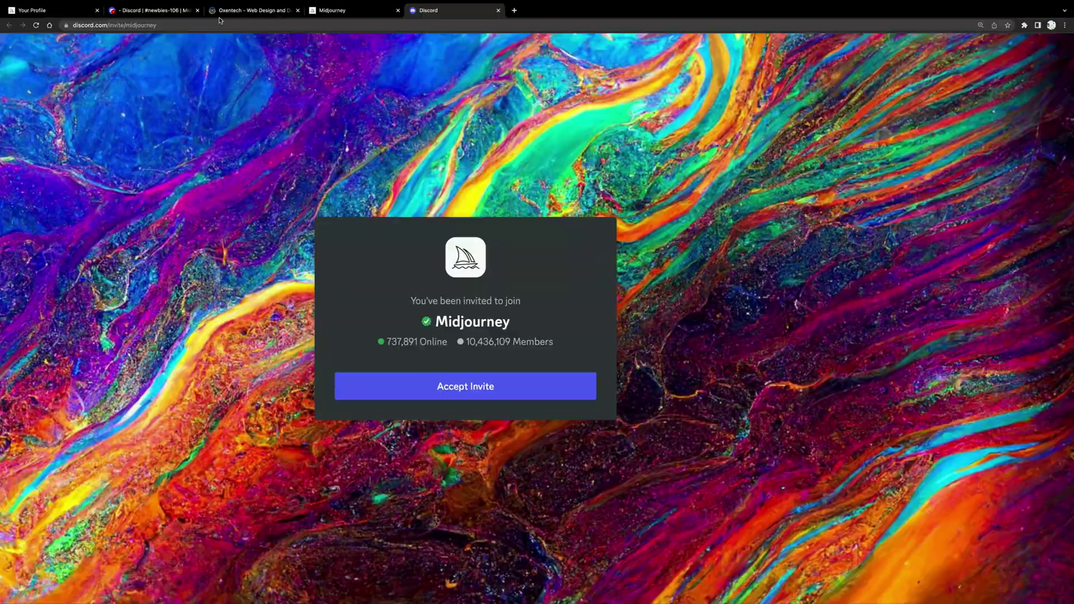
pyautogui.click(162, 11)
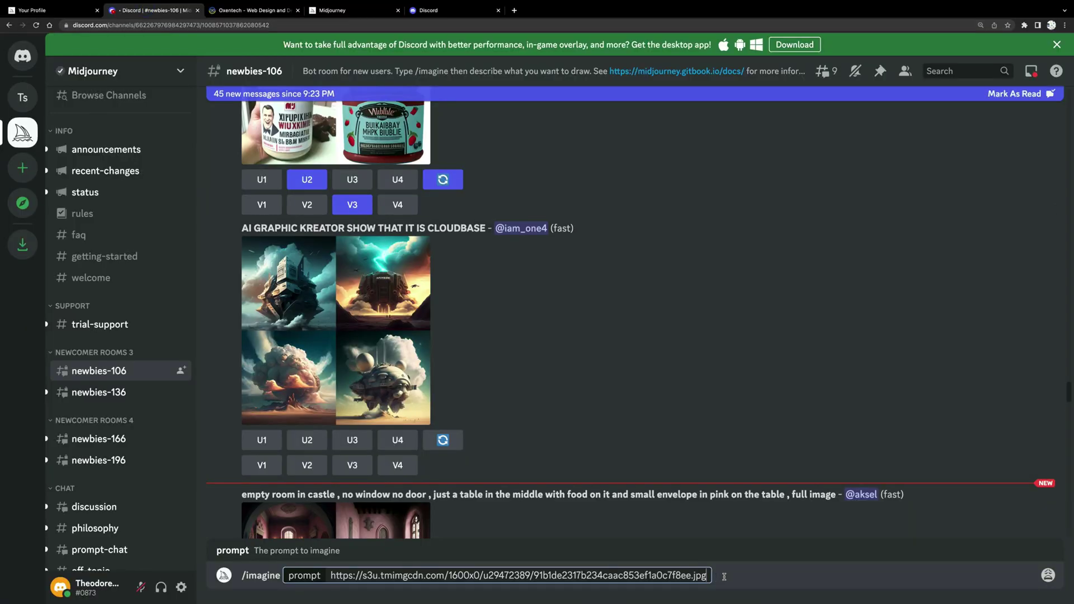
# Step: Add the drinks landing-page description, delete the stray 'm' typo, and submit the prompt
pyautogui.write('a modern')
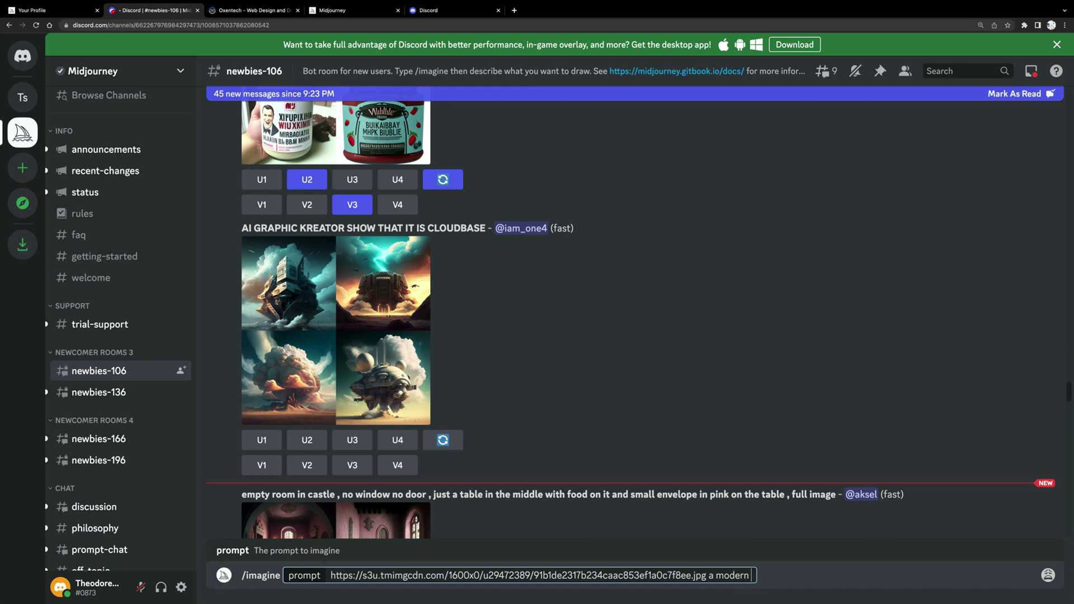
pyautogui.write(' website desig')
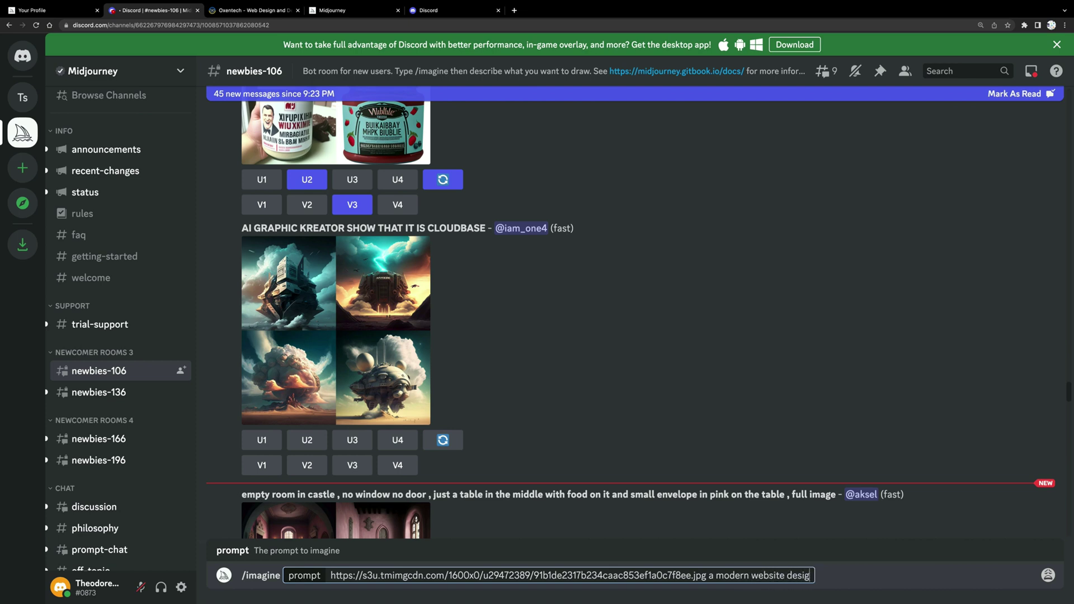
pyautogui.write('n')
pyautogui.press('BackSpace')
pyautogui.press('BackSpace')
pyautogui.press('BackSpace')
pyautogui.press('BackSpace')
pyautogui.press('BackSpace')
pyautogui.press('BackSpace')
pyautogui.write('landing page de')
pyautogui.scroll(12, 708, 389)
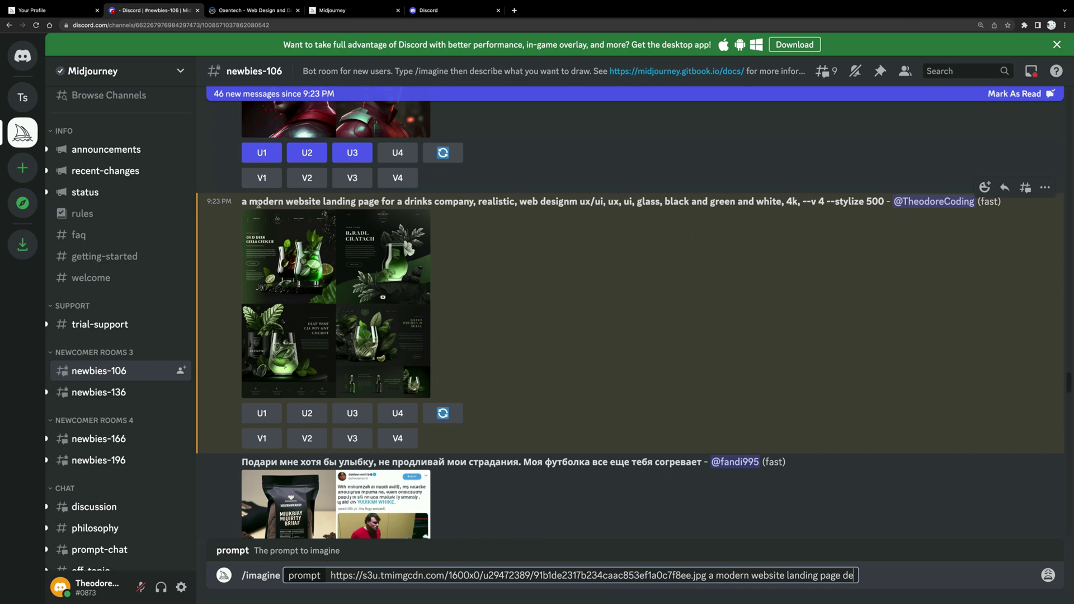
pyautogui.moveTo(243, 202); pyautogui.dragTo(885, 203)
pyautogui.scroll(-10, 618, 394)
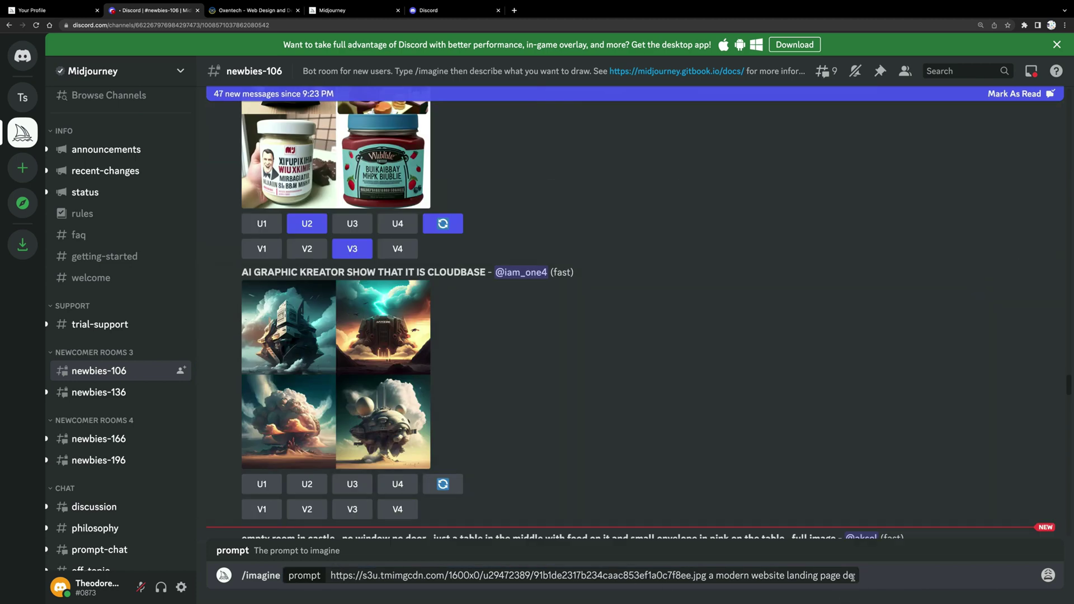
pyautogui.click(736, 580)
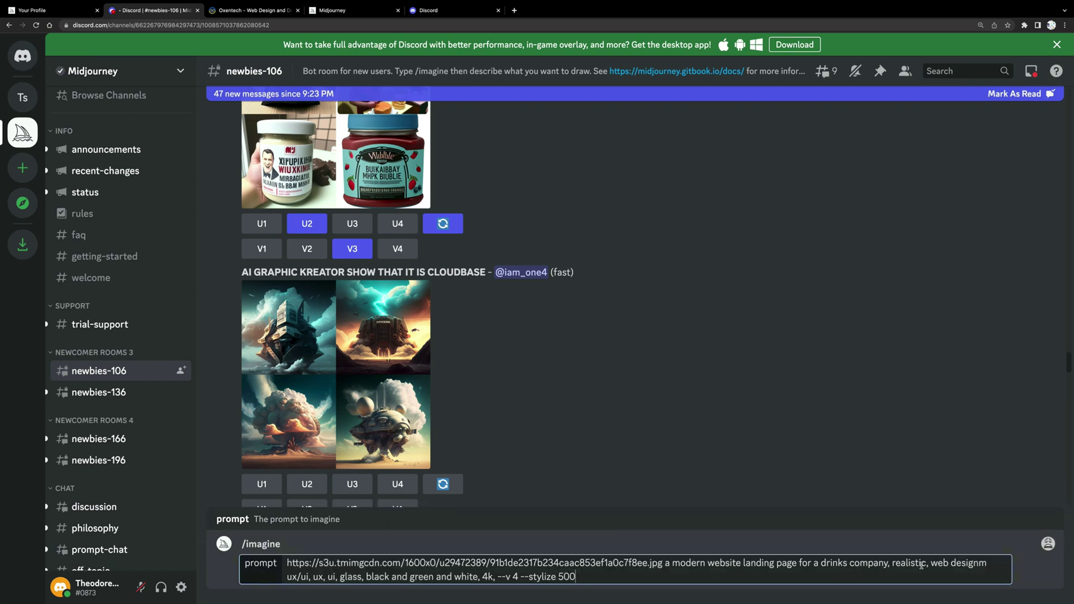
pyautogui.click(987, 564)
pyautogui.press('BackSpace')
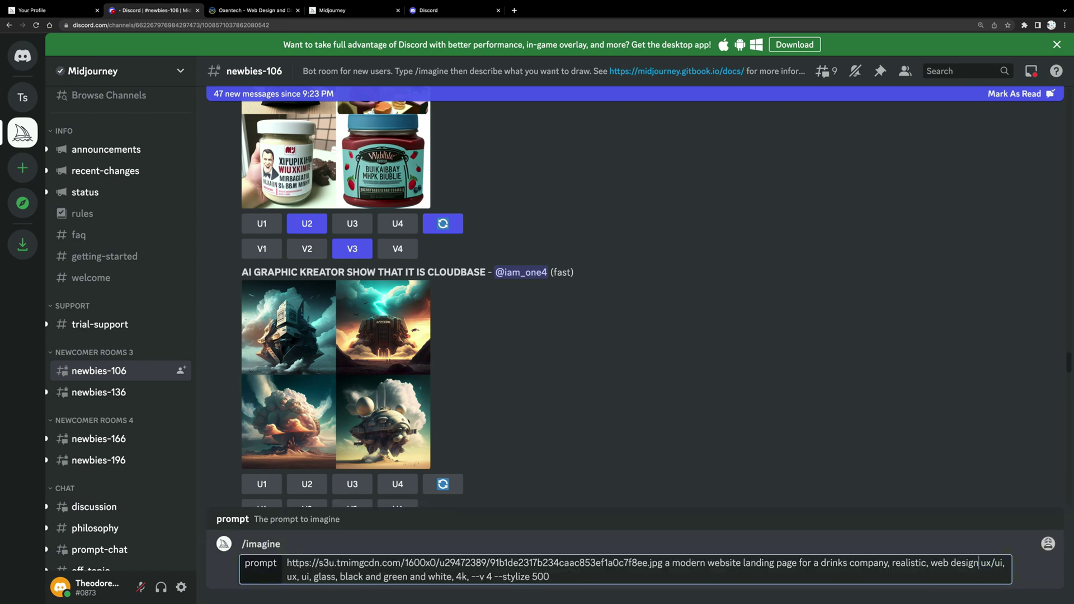
pyautogui.press('Return')
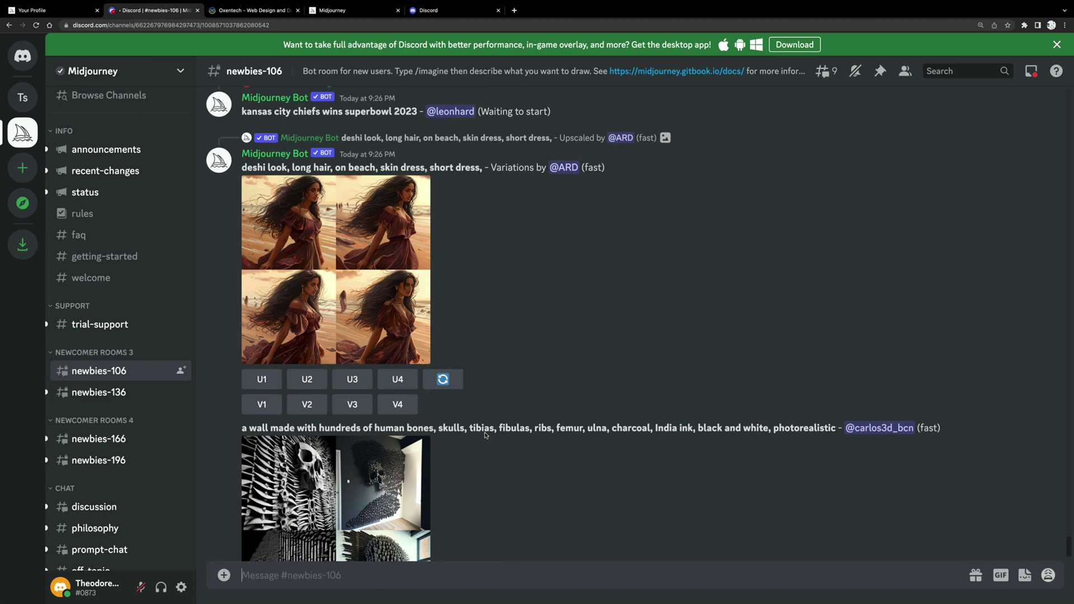
# Step: Enlarge the new landing-page grid, compare it with the Oxentech template, then close it
pyautogui.scroll(8, 486, 436)
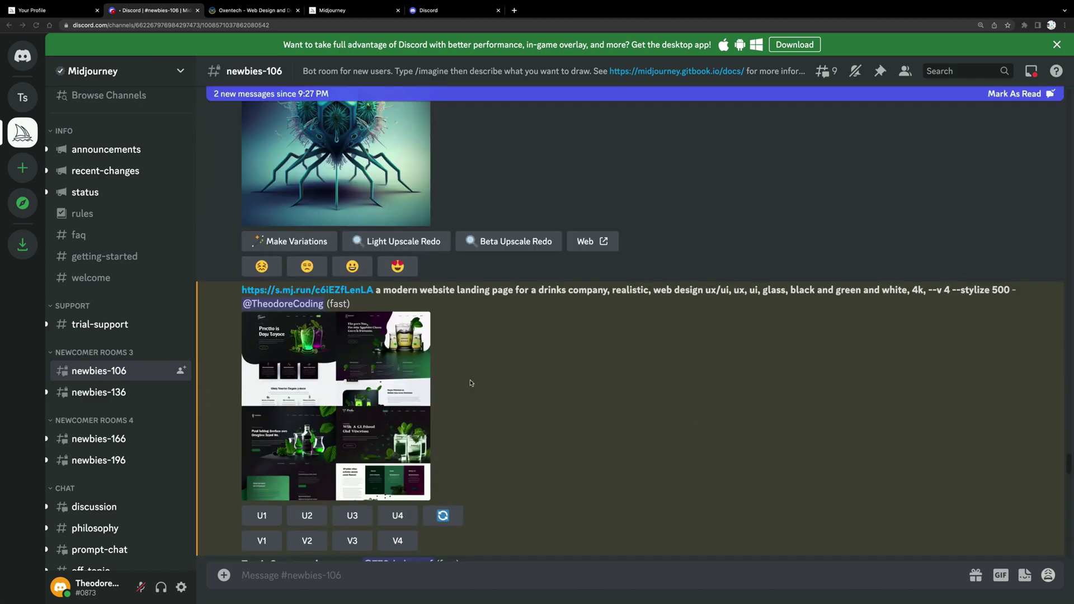
pyautogui.click(362, 374)
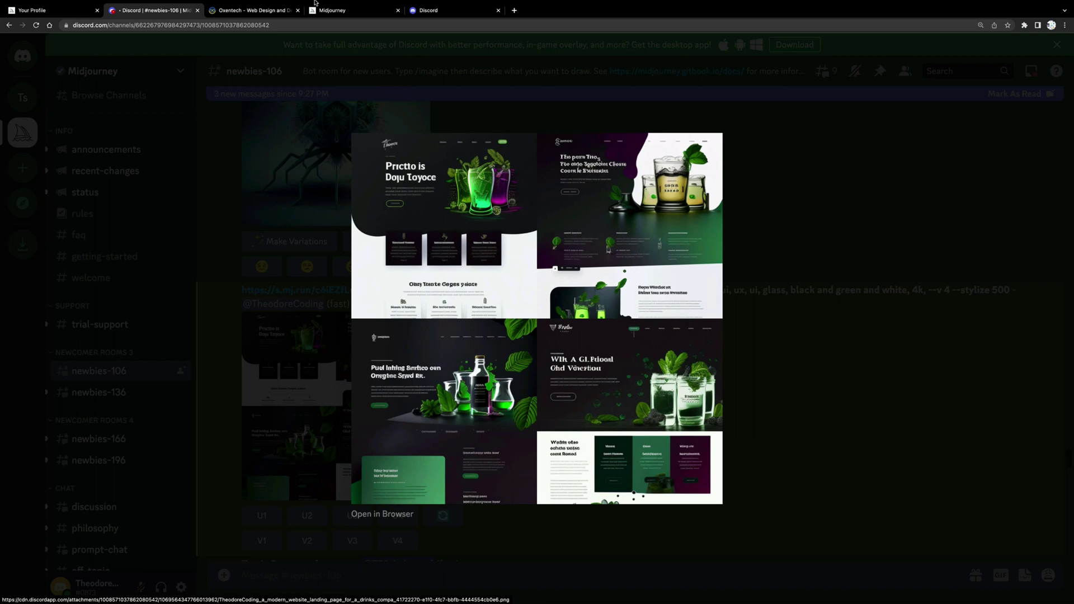
pyautogui.click(242, 11)
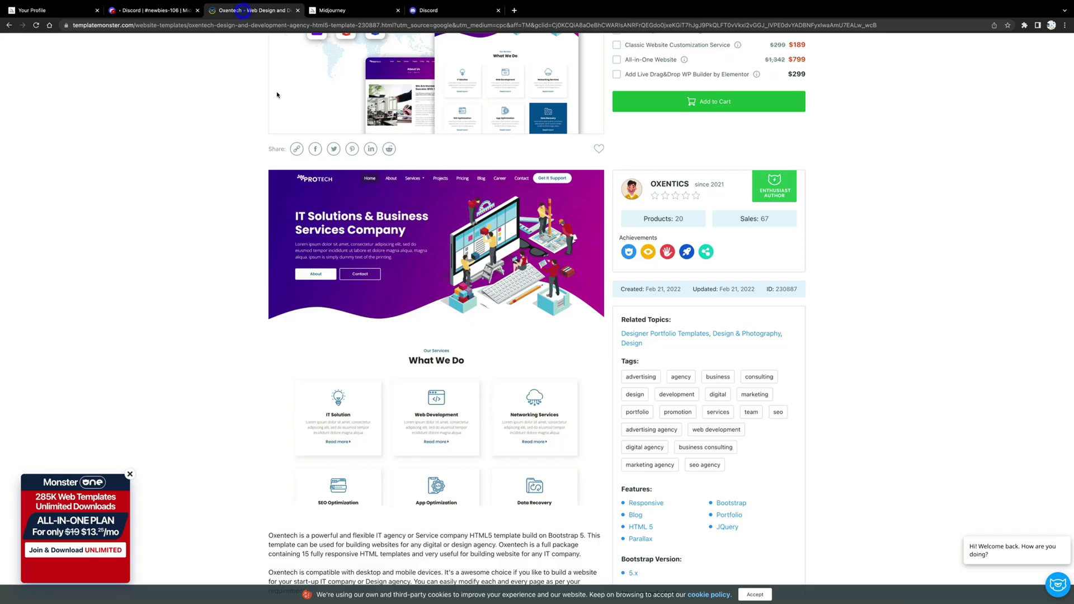
pyautogui.click(156, 10)
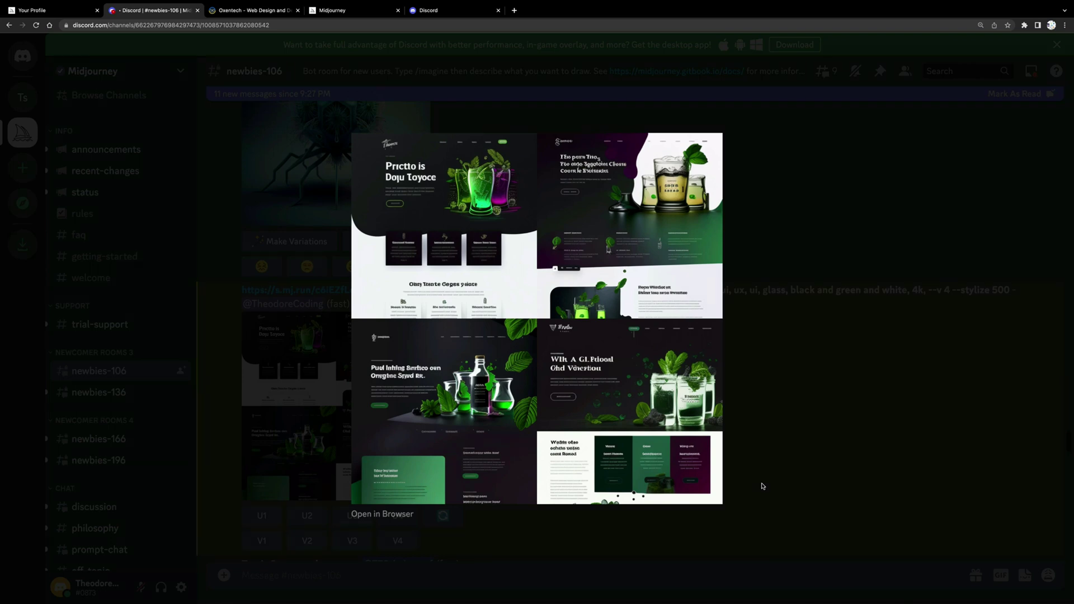
pyautogui.click(736, 457)
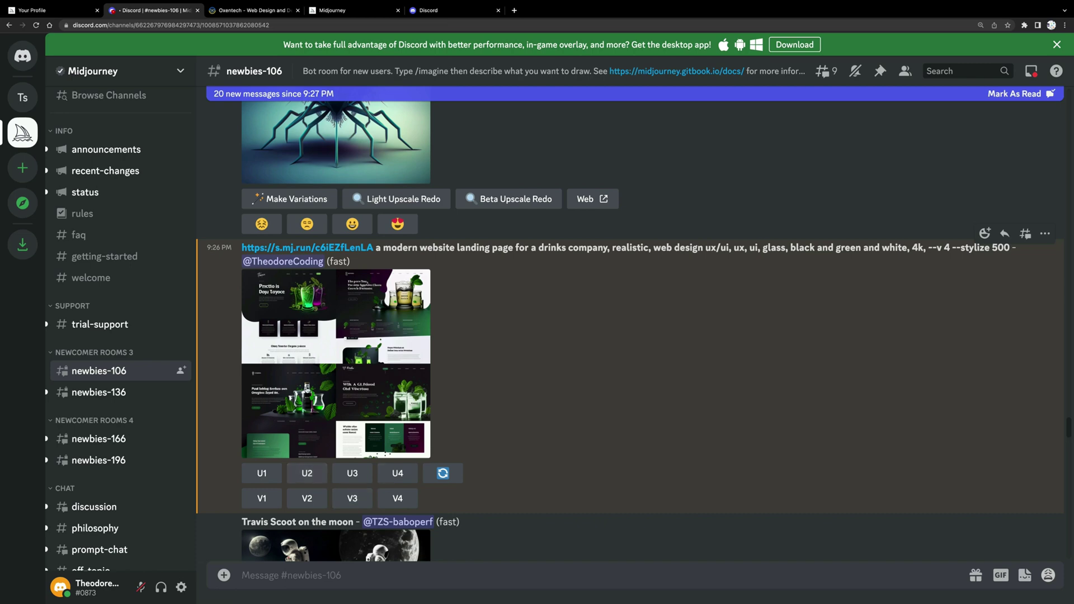
pyautogui.click(349, 381)
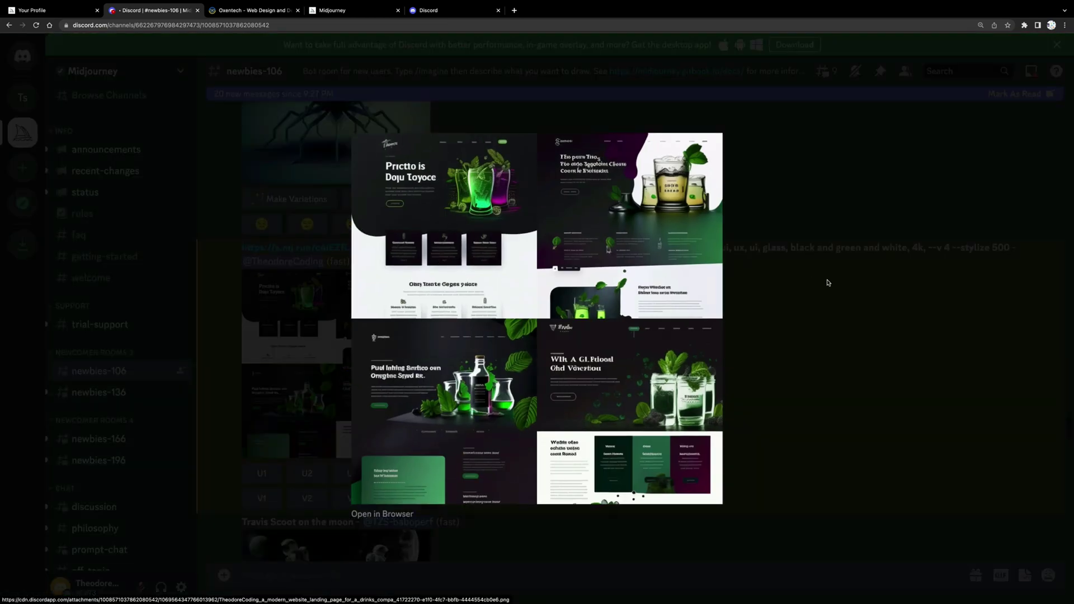
pyautogui.click(761, 281)
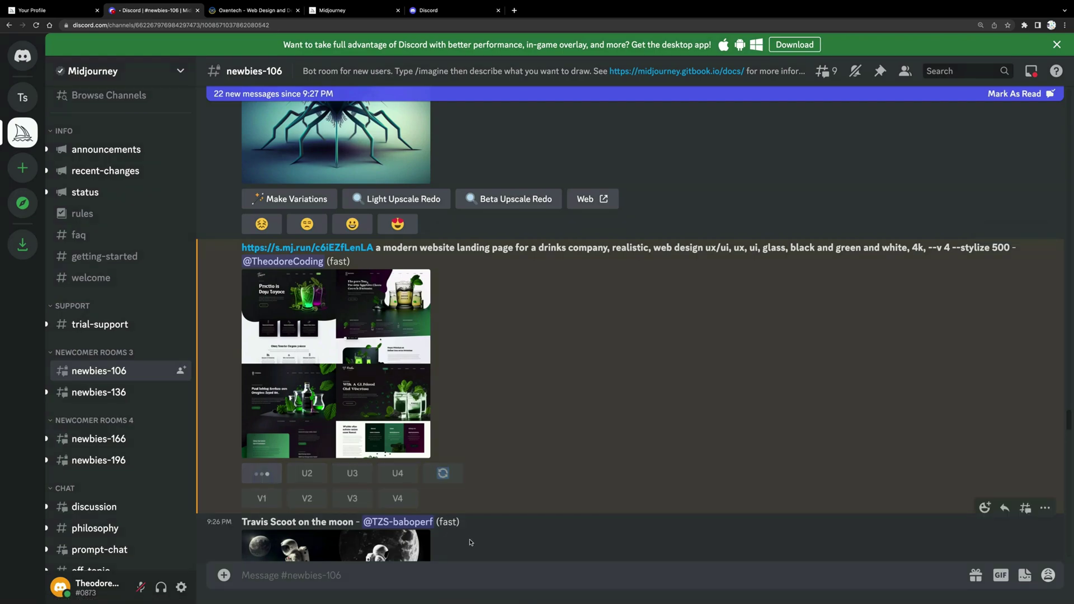
# Step: Scroll the channel until the upscaled black-and-green drinks landing page is visible
pyautogui.scroll(-15, 442, 503)
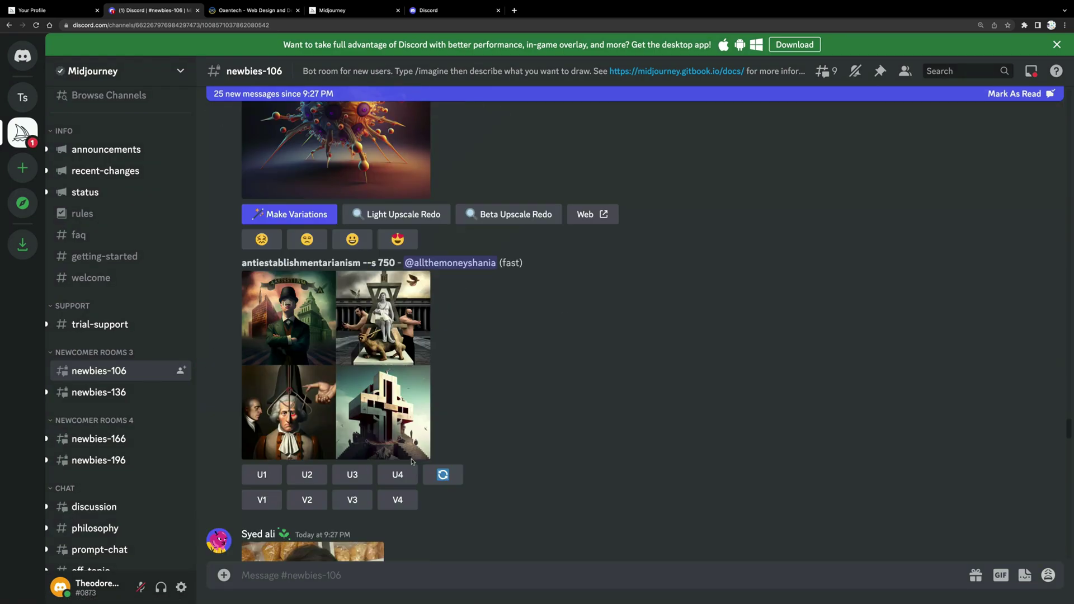
pyautogui.scroll(-15, 412, 461)
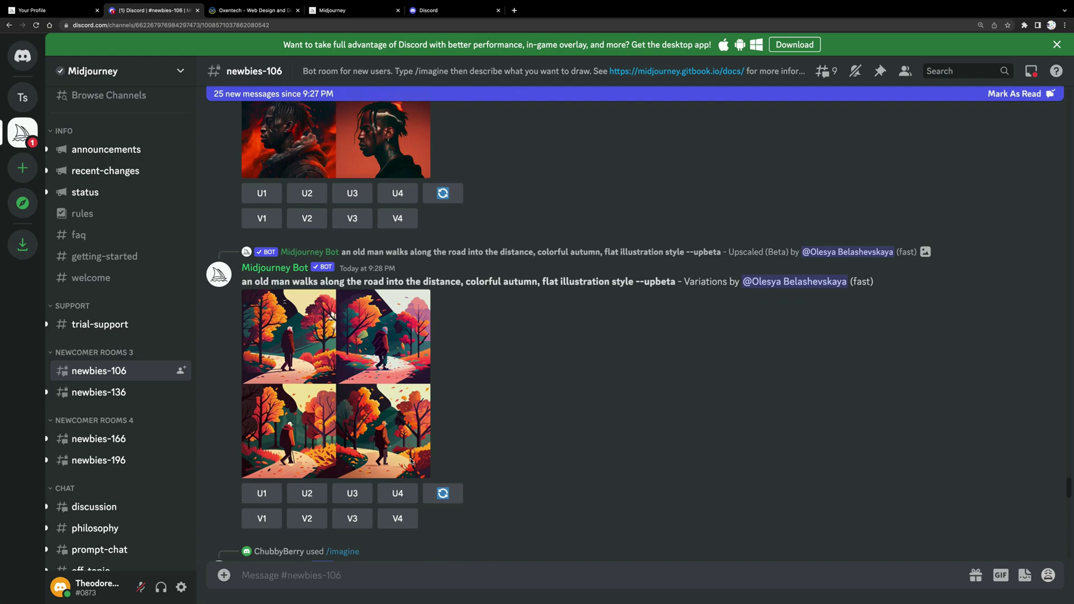
pyautogui.scroll(-5, 412, 461)
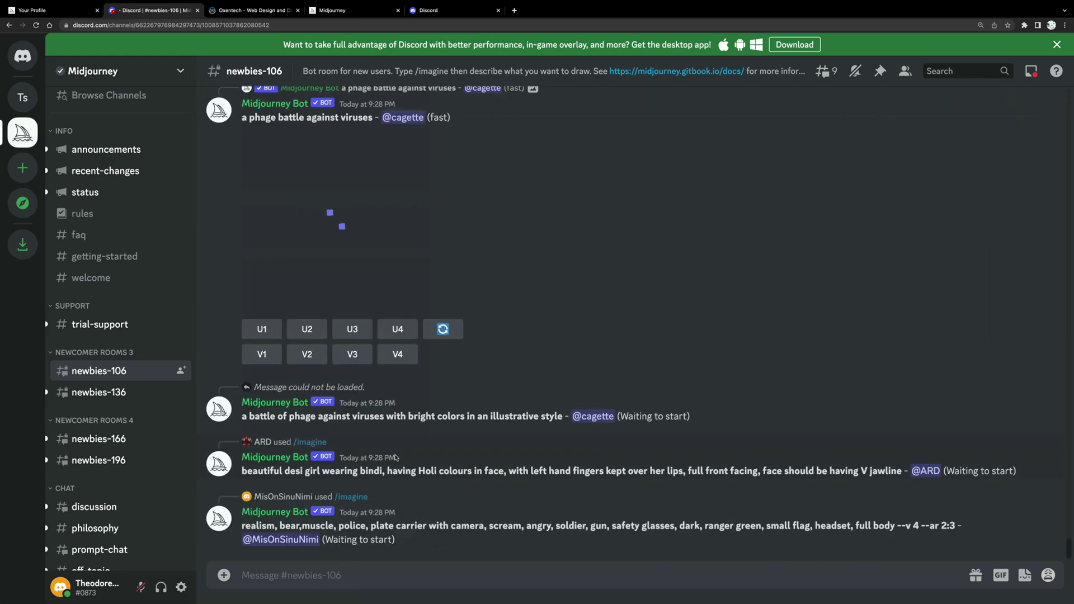
pyautogui.scroll(10, 395, 457)
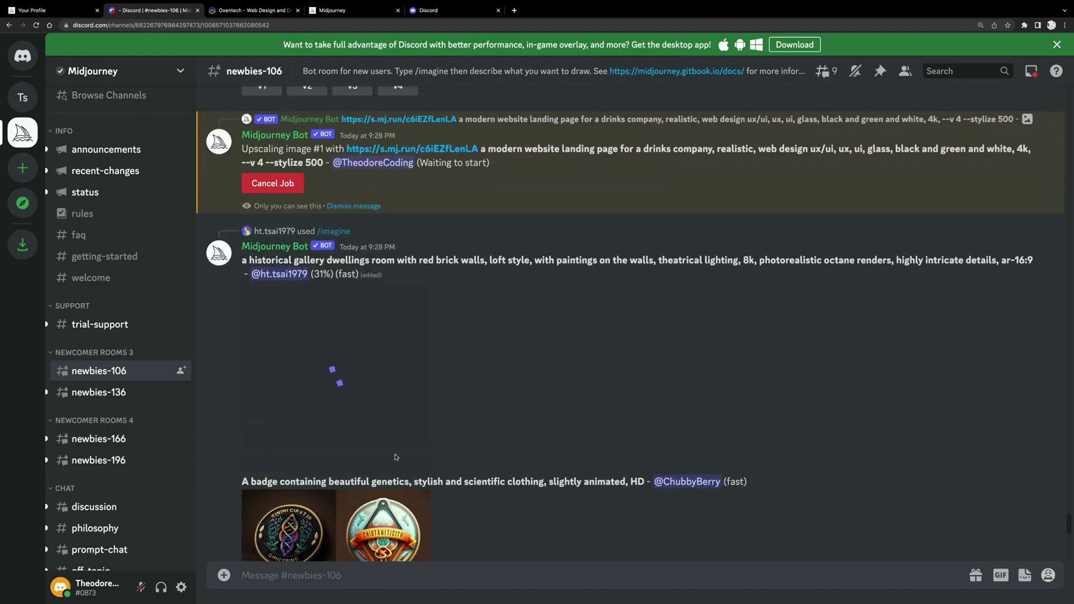
pyautogui.scroll(-10, 396, 457)
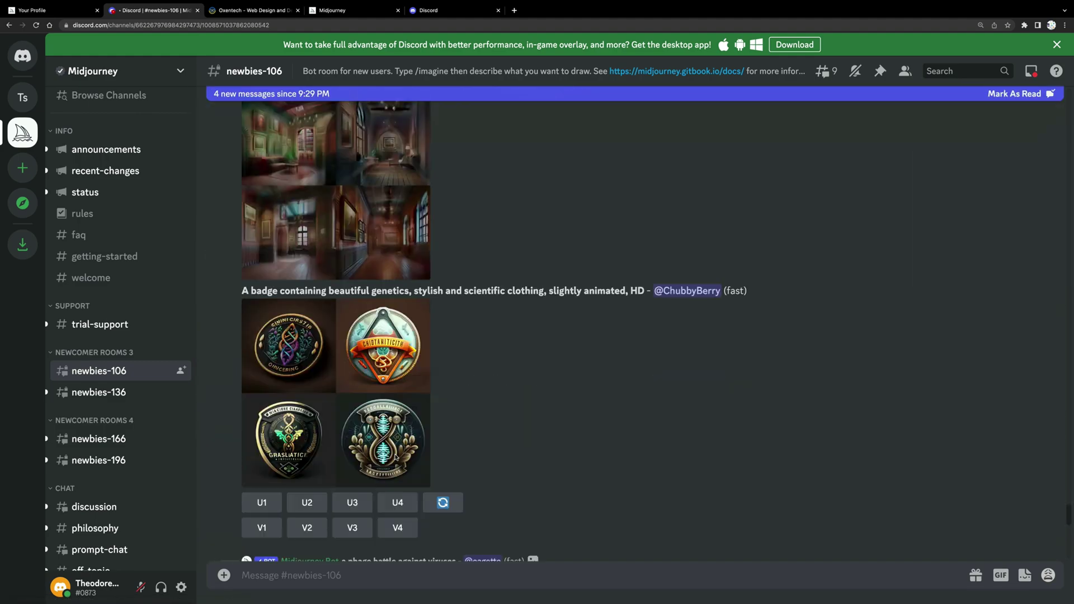
pyautogui.scroll(-10, 396, 457)
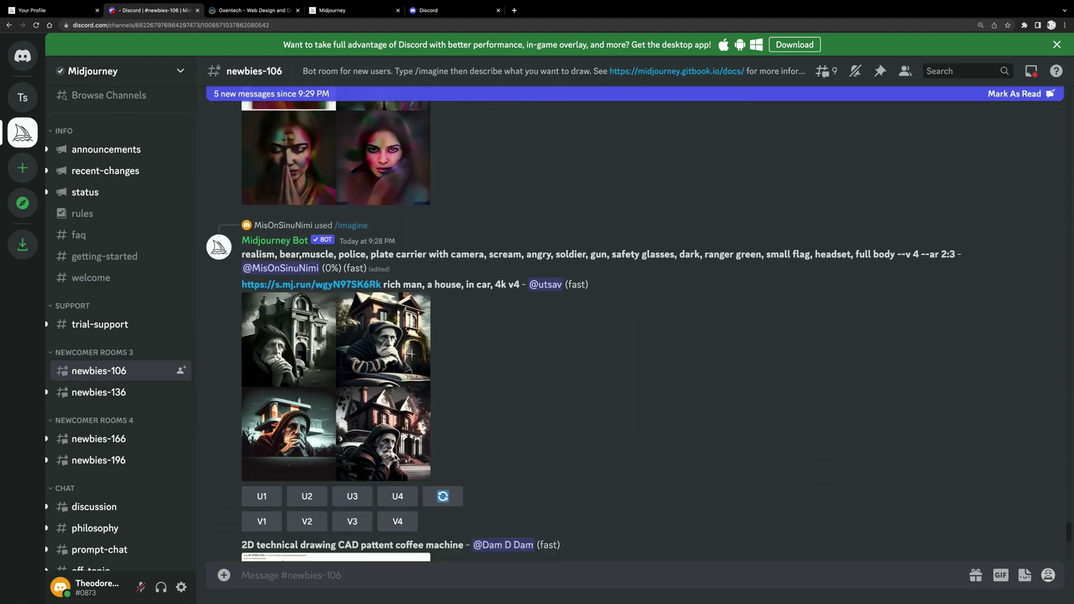
pyautogui.scroll(-5, 395, 457)
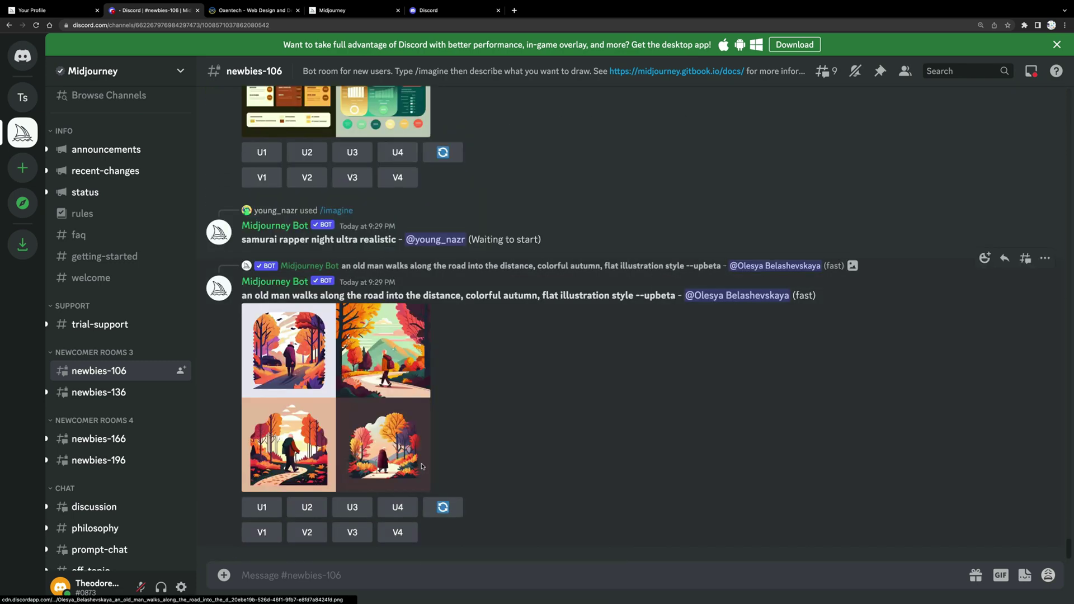
pyautogui.scroll(10, 422, 466)
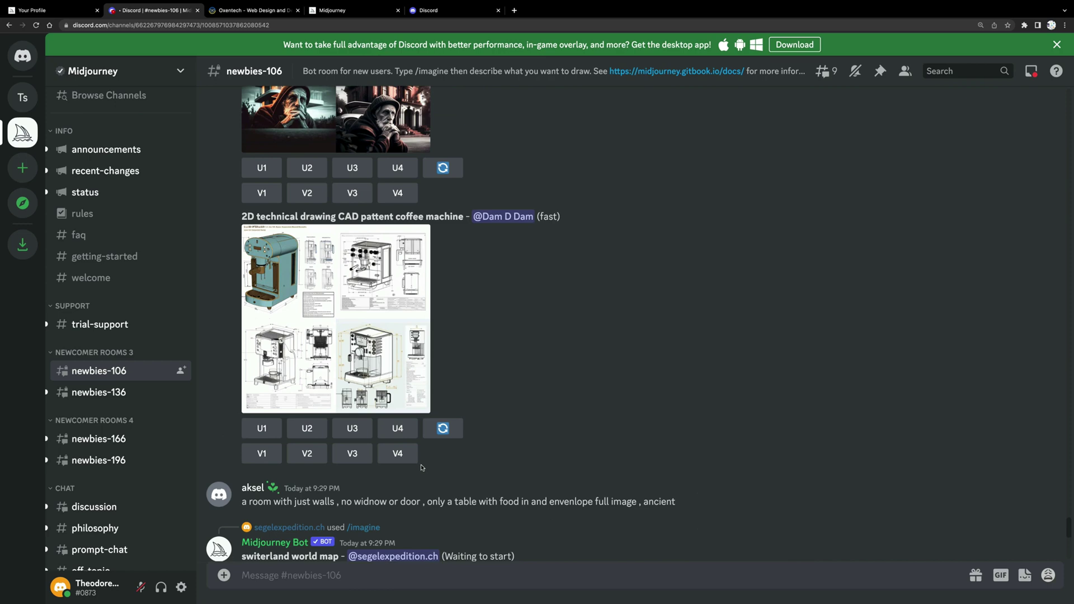
pyautogui.scroll(15, 422, 468)
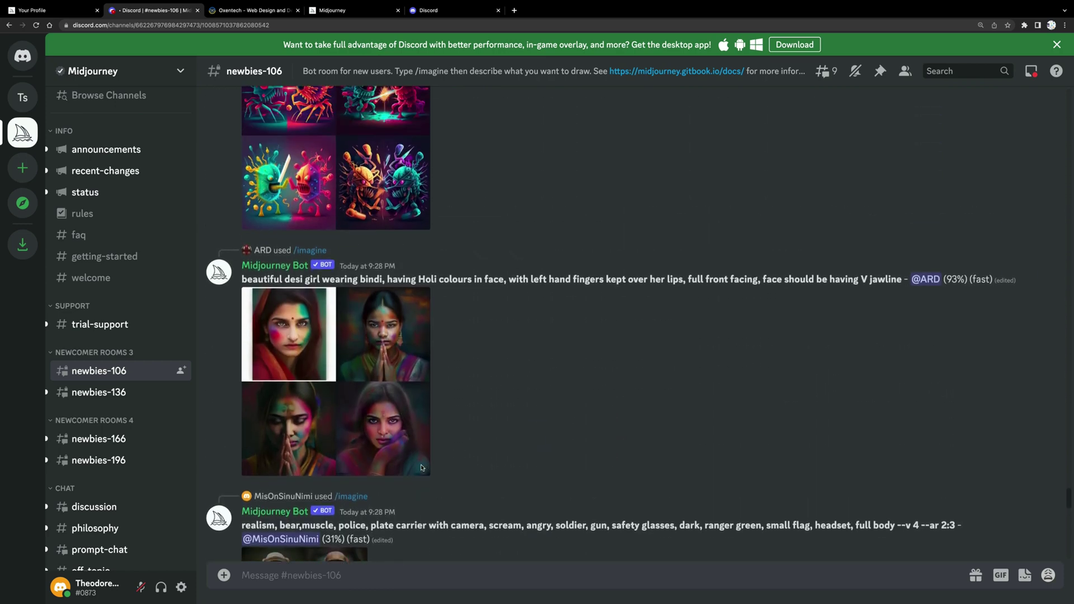
pyautogui.scroll(15, 421, 468)
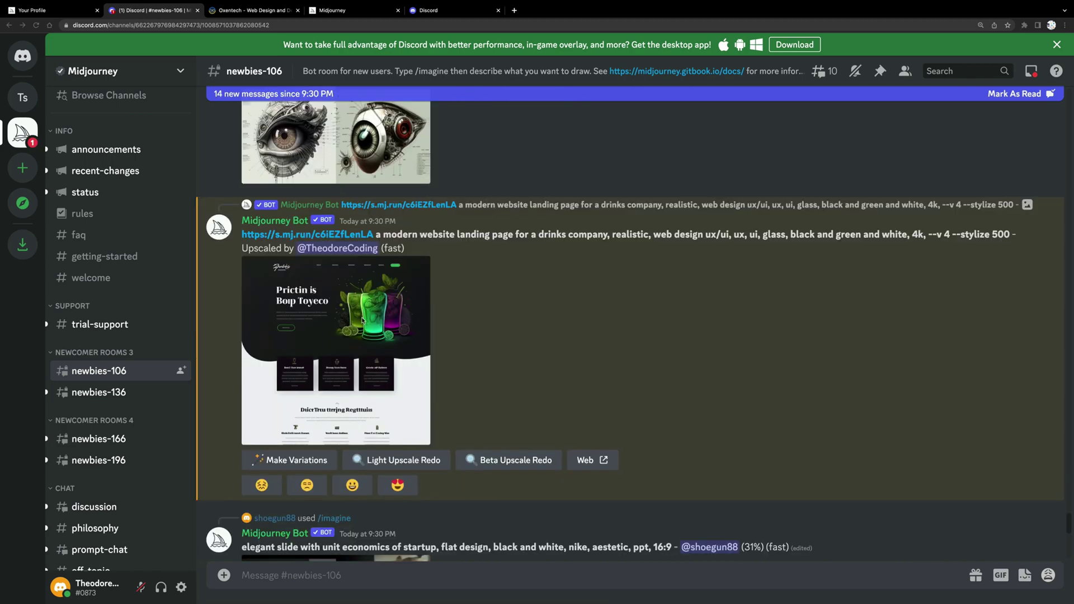
# Step: Save the enlarged upscaled landing-page image to the Desktop as a PNG
pyautogui.click(372, 317)
pyautogui.rightClick(524, 200)
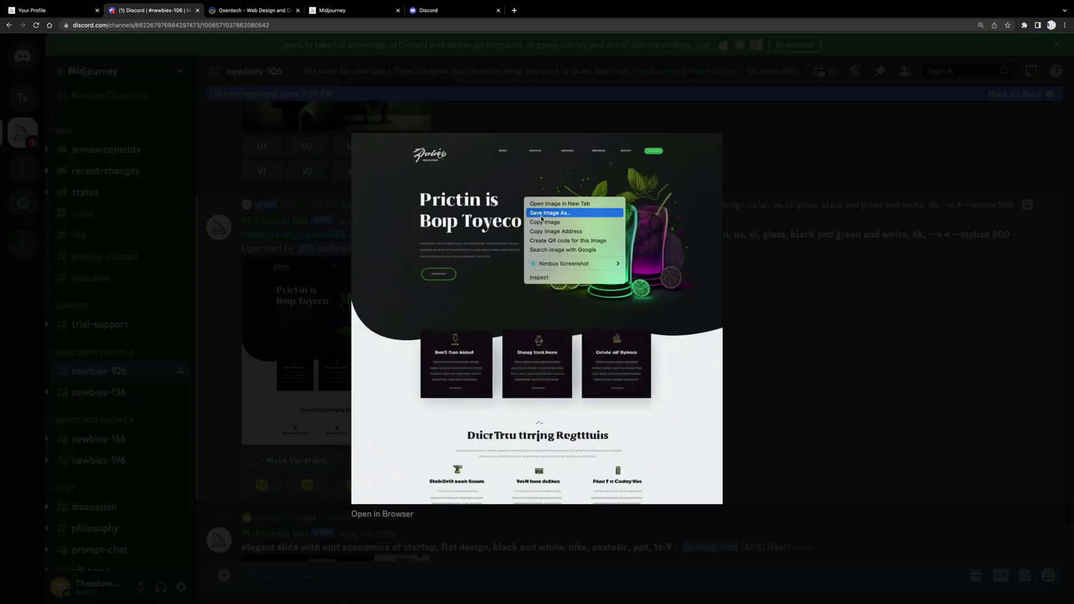
pyautogui.click(537, 213)
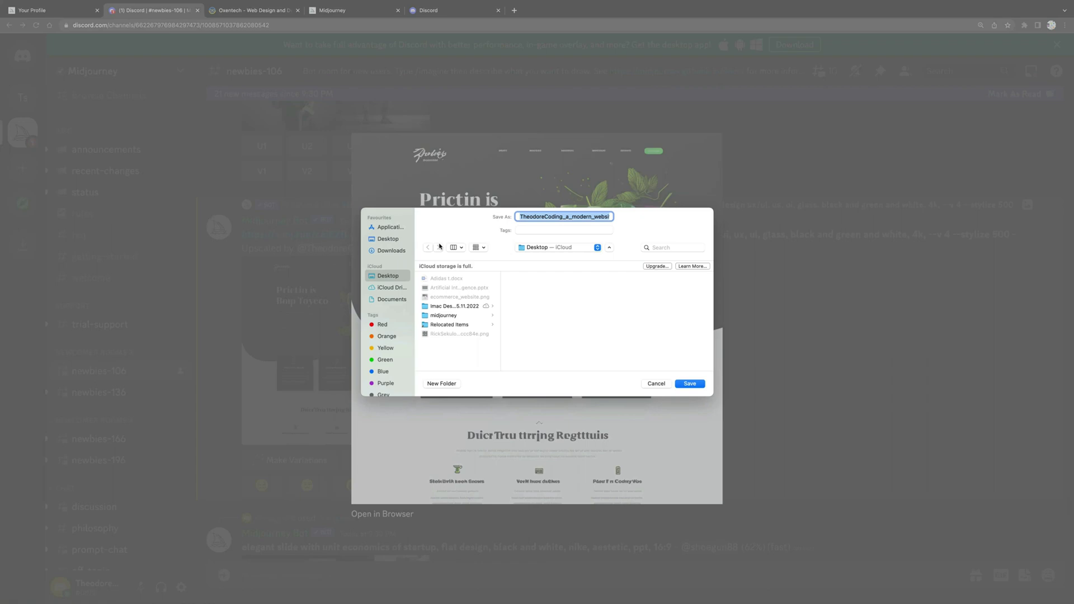
pyautogui.click(387, 238)
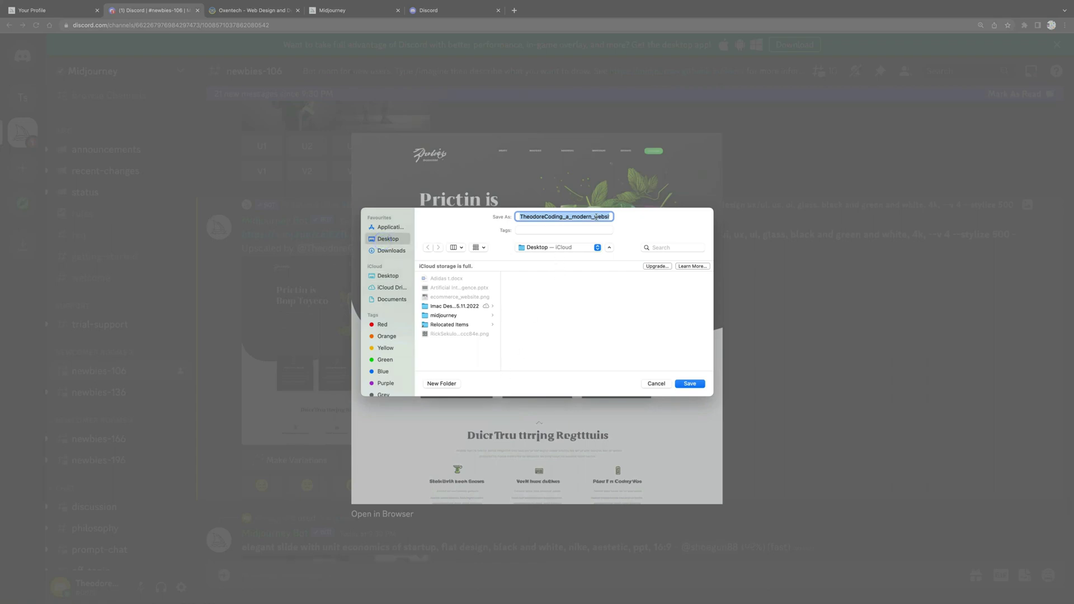
pyautogui.click(685, 383)
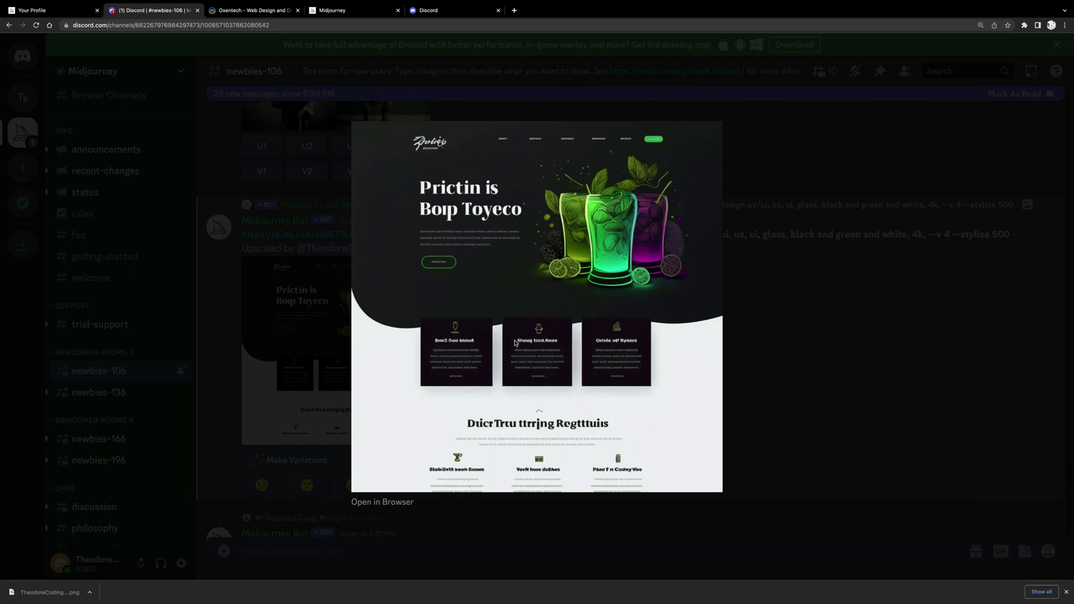
pyautogui.click(774, 368)
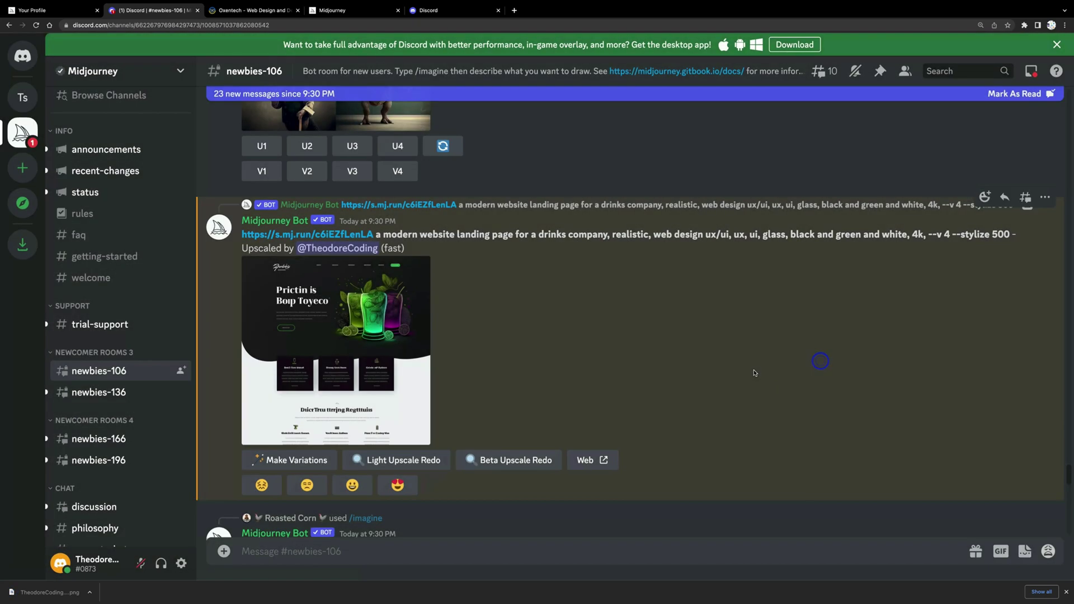
# Step: Find and select the drinks landing-page prompt text in the bot's message to copy it
pyautogui.scroll(3, 277, 297)
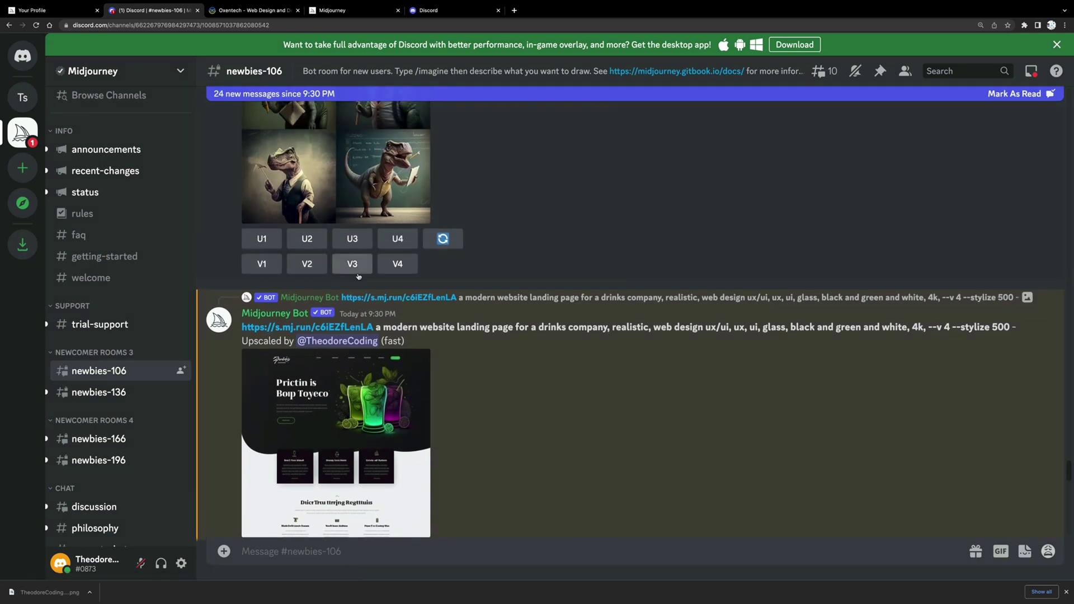
pyautogui.scroll(2, 336, 392)
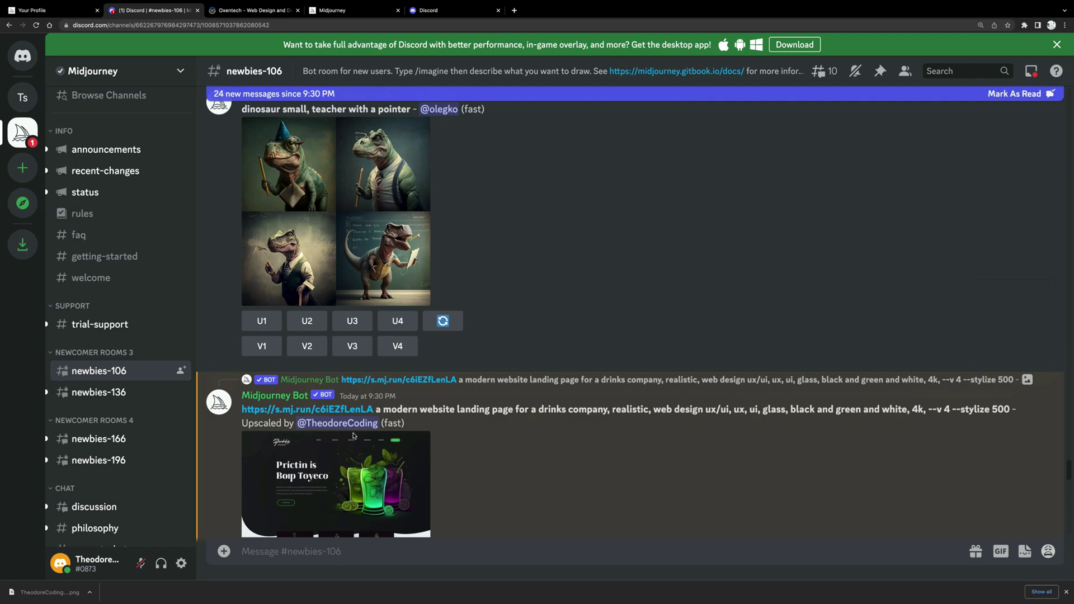
pyautogui.scroll(-3, 353, 434)
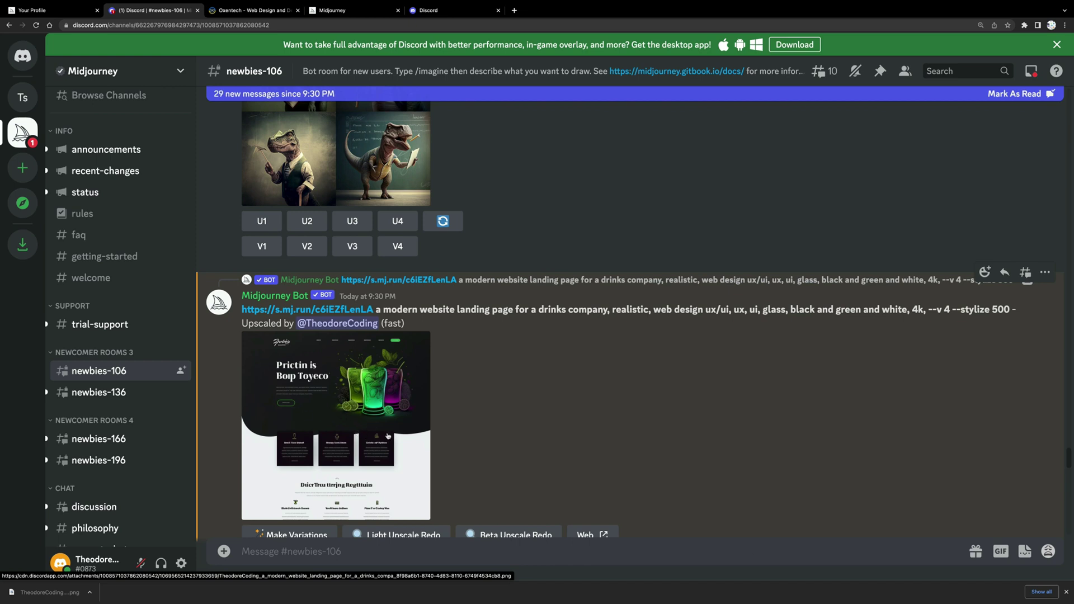
pyautogui.scroll(-5, 520, 422)
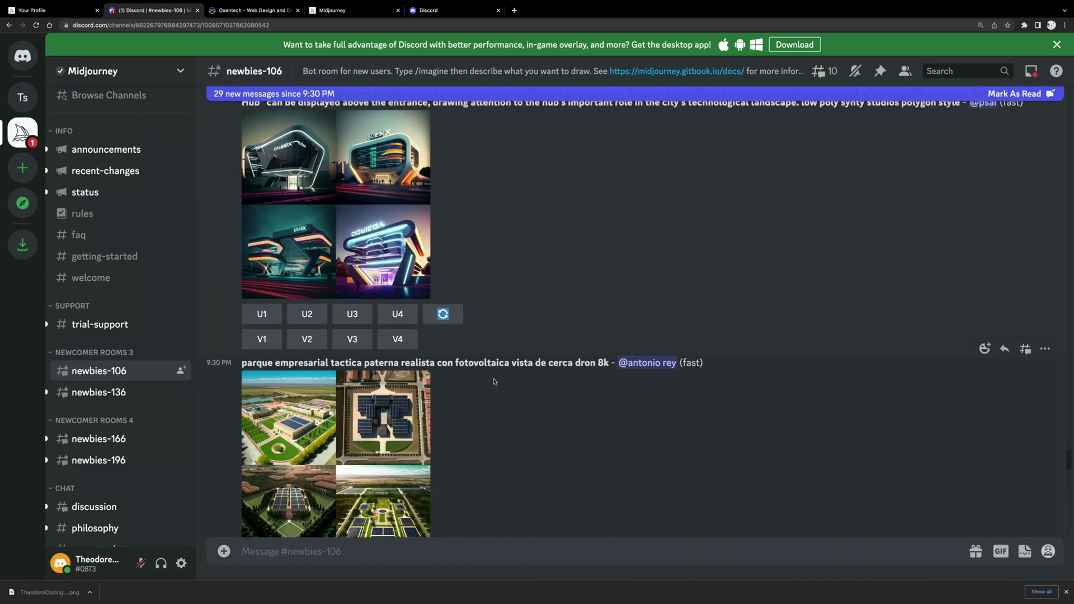
pyautogui.scroll(5, 420, 291)
pyautogui.scroll(3, 420, 294)
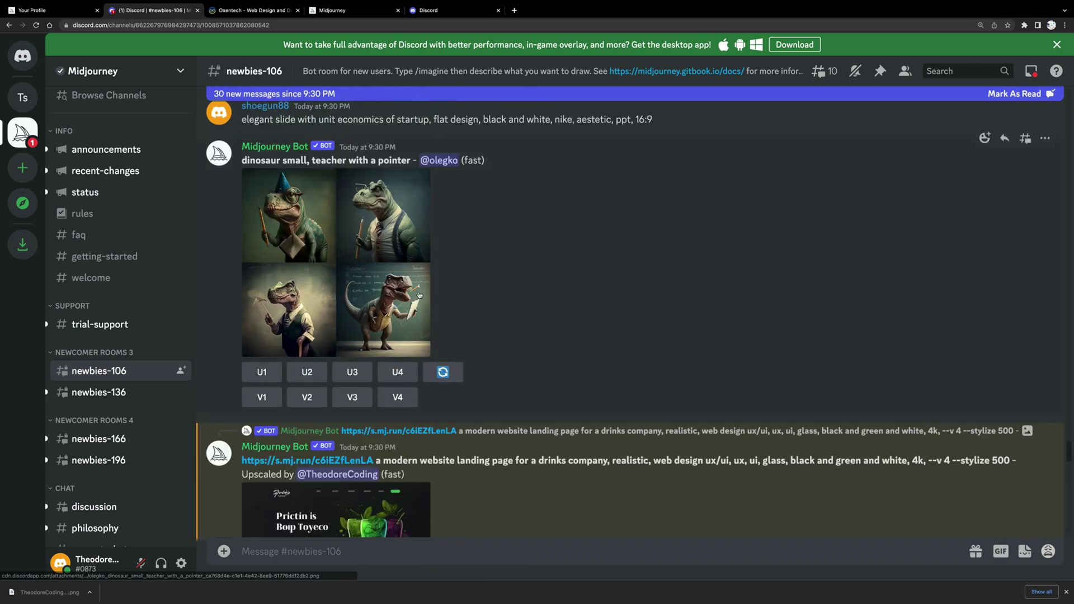
pyautogui.scroll(-10, 416, 380)
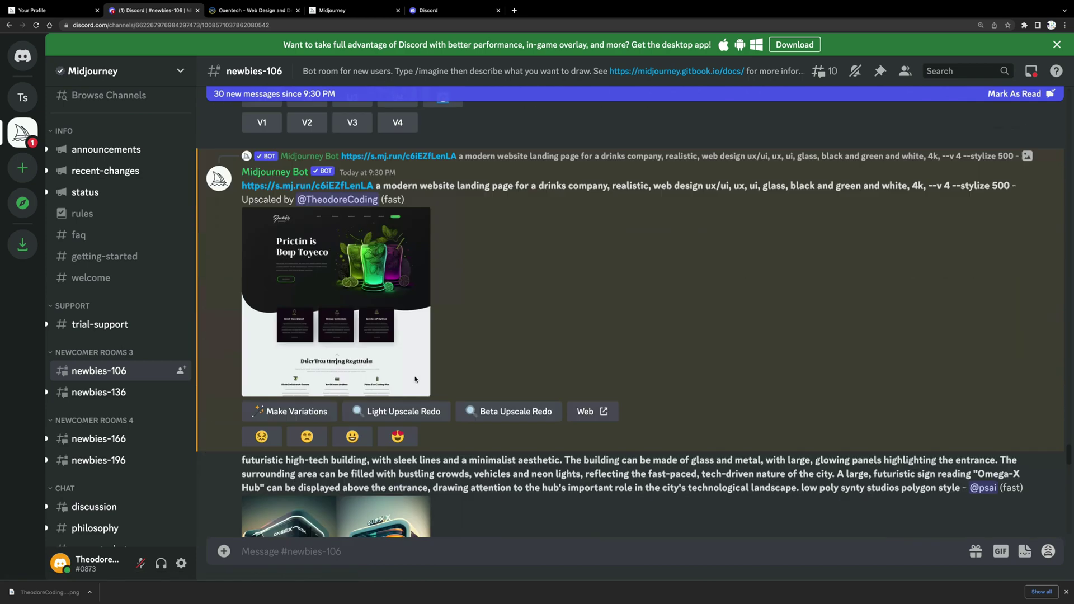
pyautogui.scroll(-1, 414, 379)
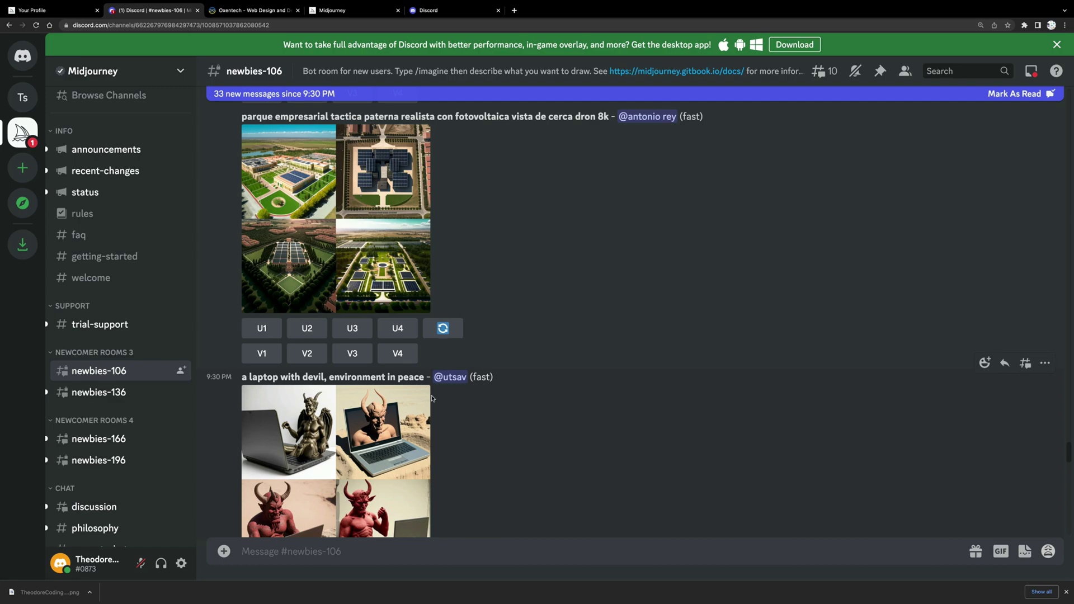
pyautogui.scroll(-15, 431, 398)
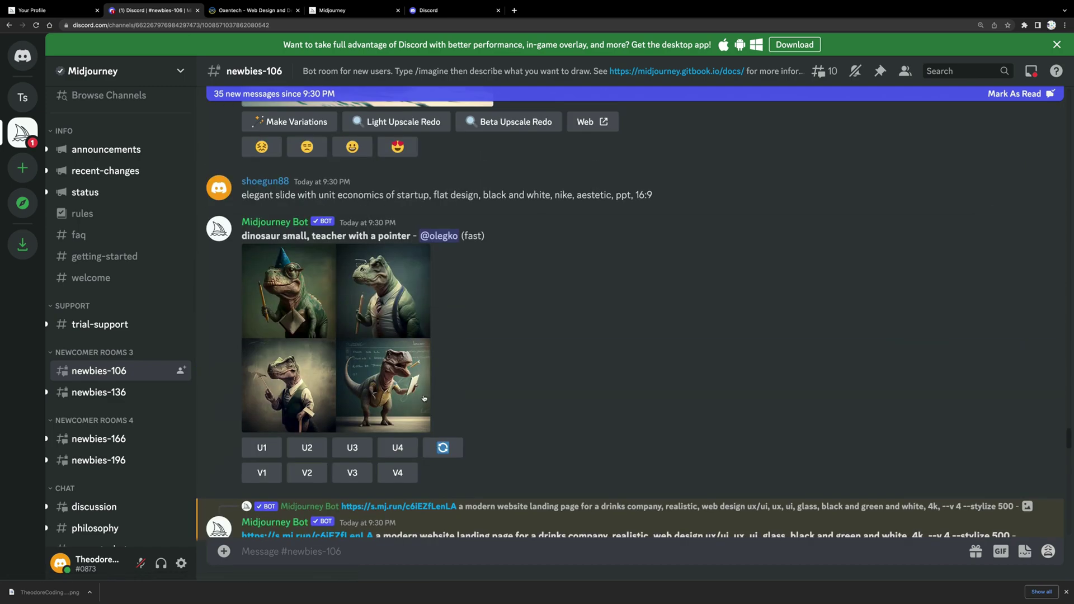
pyautogui.scroll(-2, 424, 399)
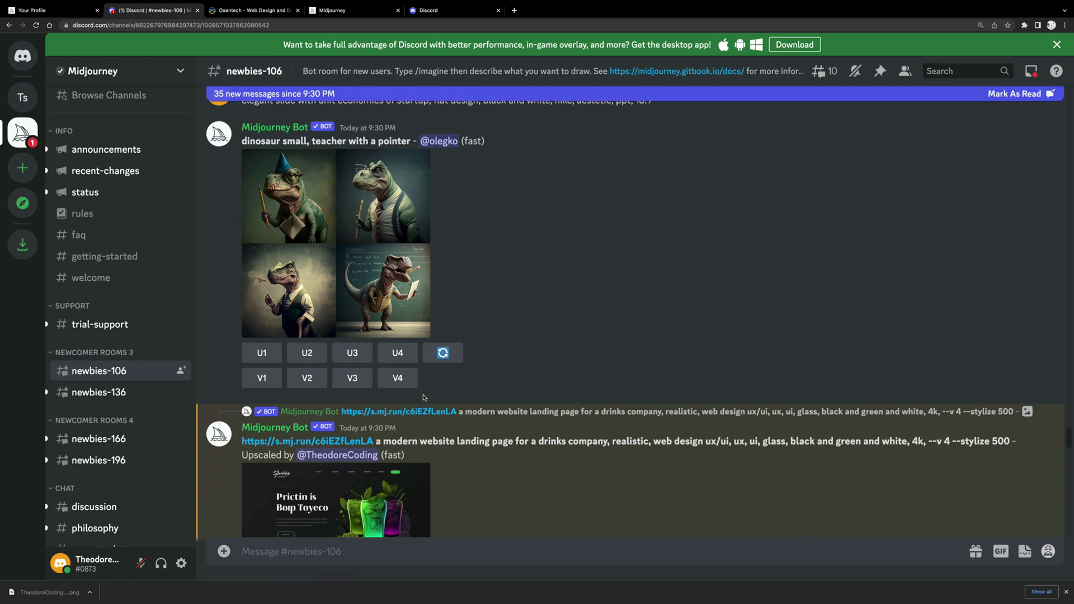
pyautogui.scroll(-3, 422, 398)
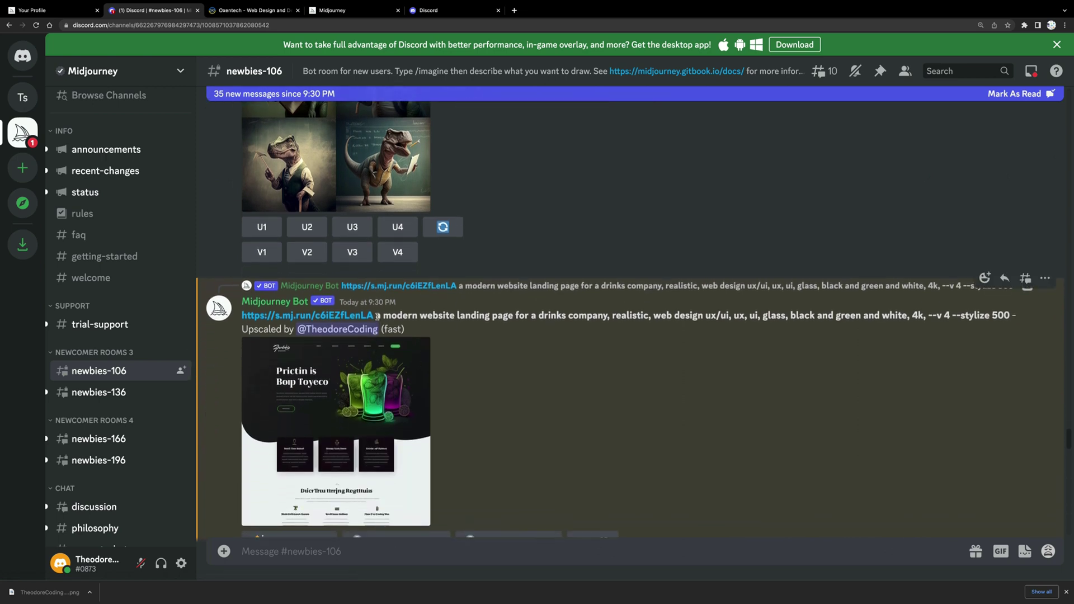
pyautogui.moveTo(376, 316); pyautogui.dragTo(1012, 318)
pyautogui.hotkey('ctrl', 'c')
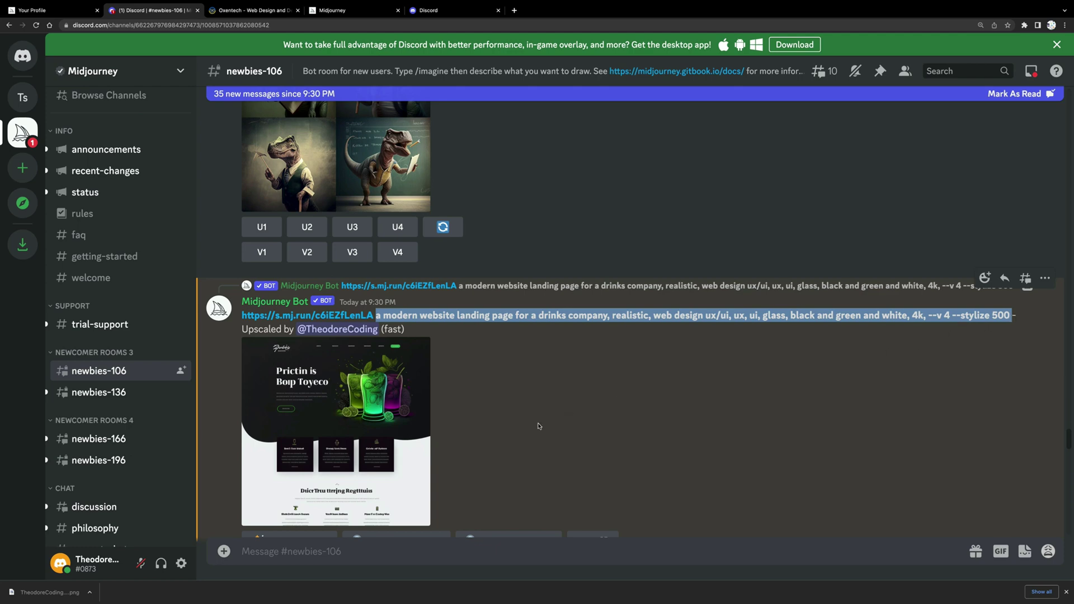
pyautogui.scroll(-15, 539, 426)
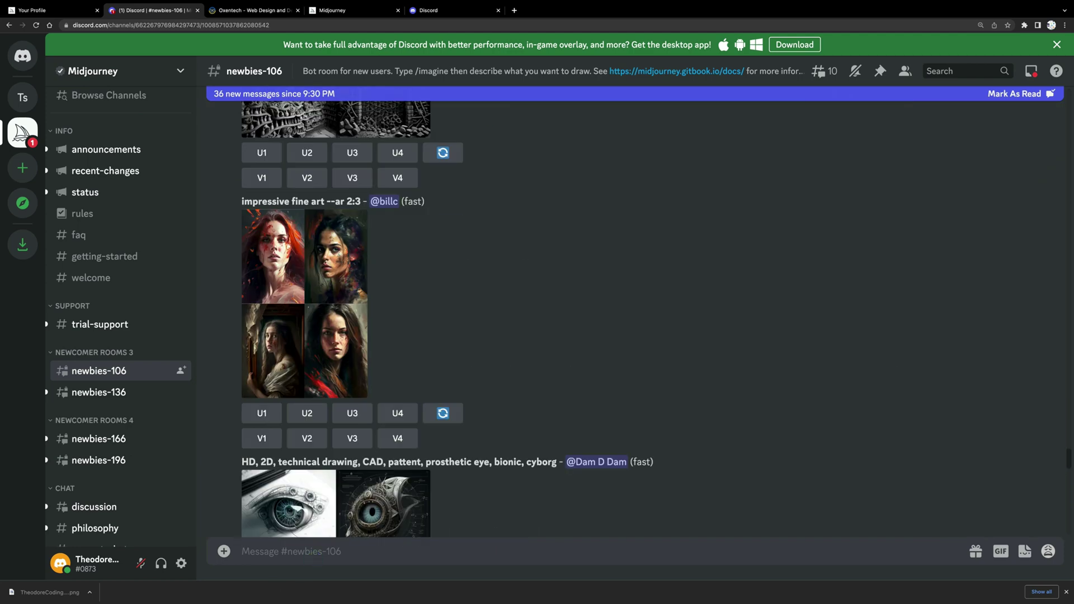
# Step: Start a new /imagine command and paste the copied landing-page prompt
pyautogui.write('/imagin')
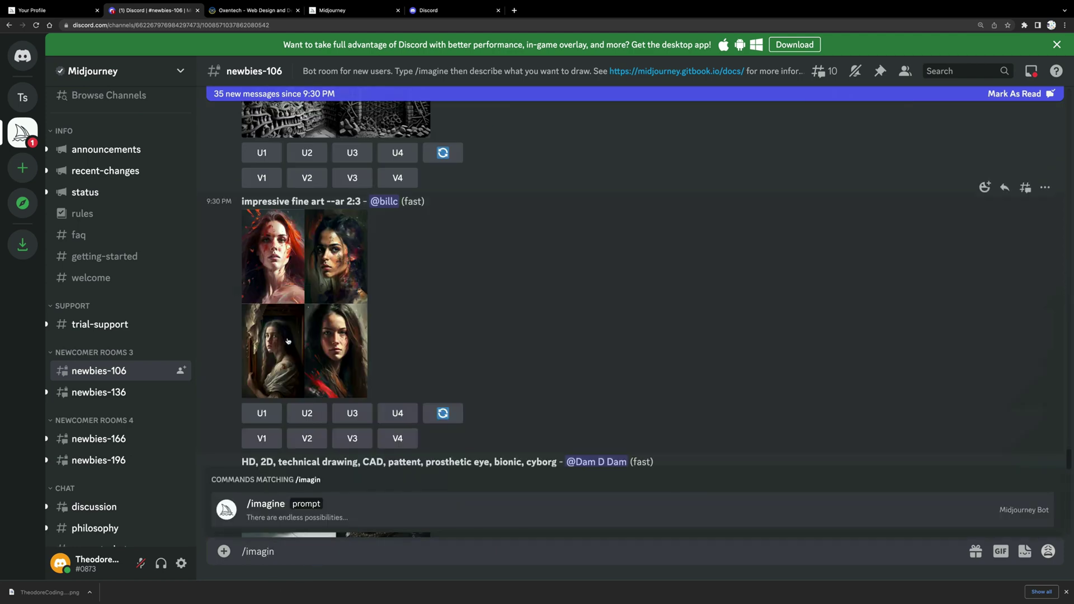
pyautogui.write('e')
pyautogui.press('Tab')
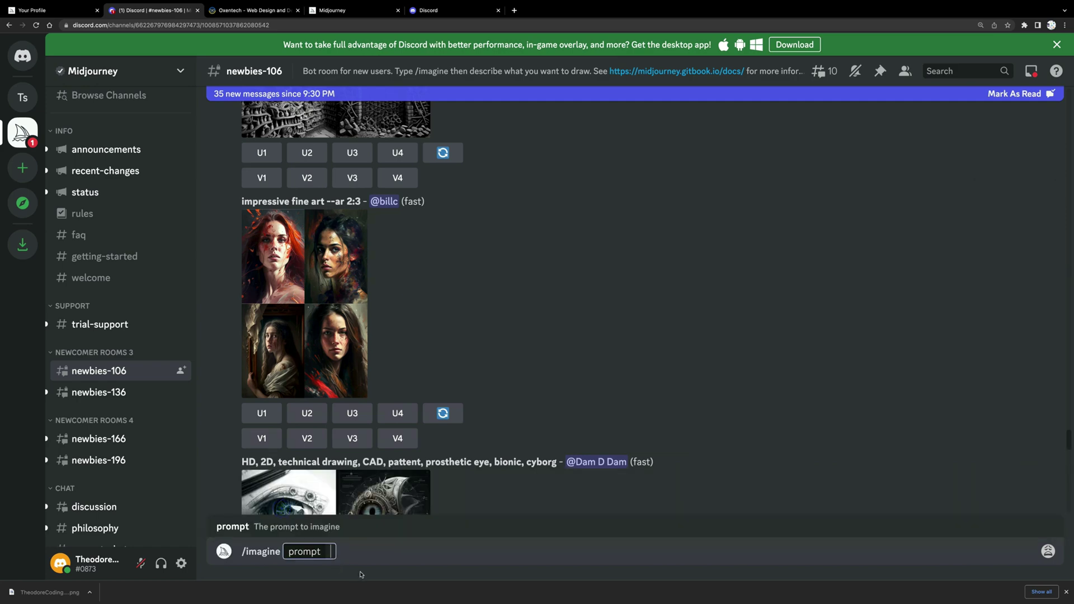
pyautogui.hotkey('ctrl', 'v')
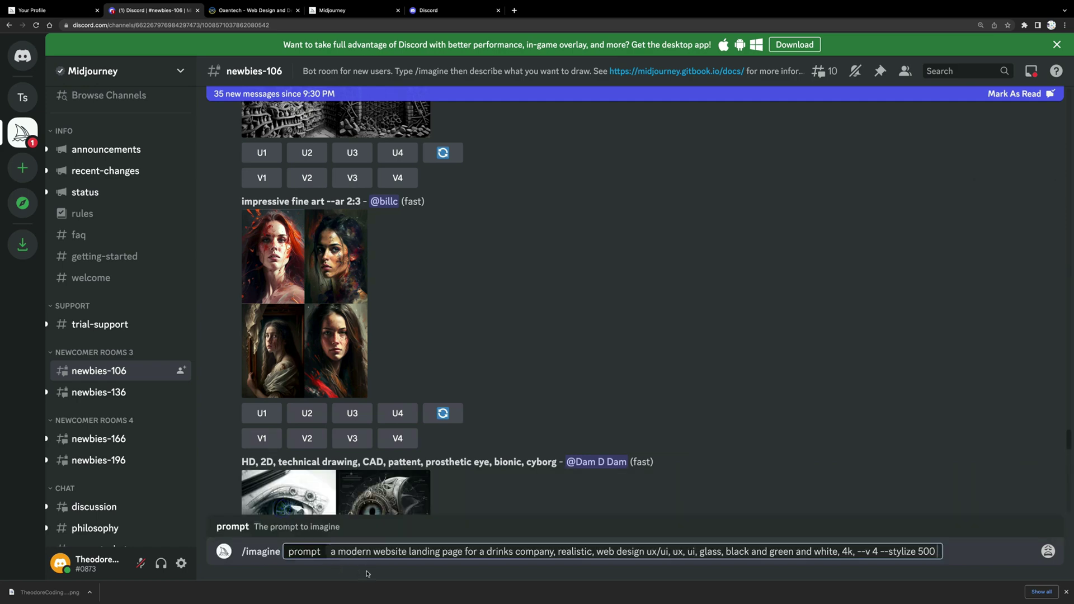
# Step: Copy the Oxentech template's hero image address and return to the drafted Discord prompt
pyautogui.click(250, 14)
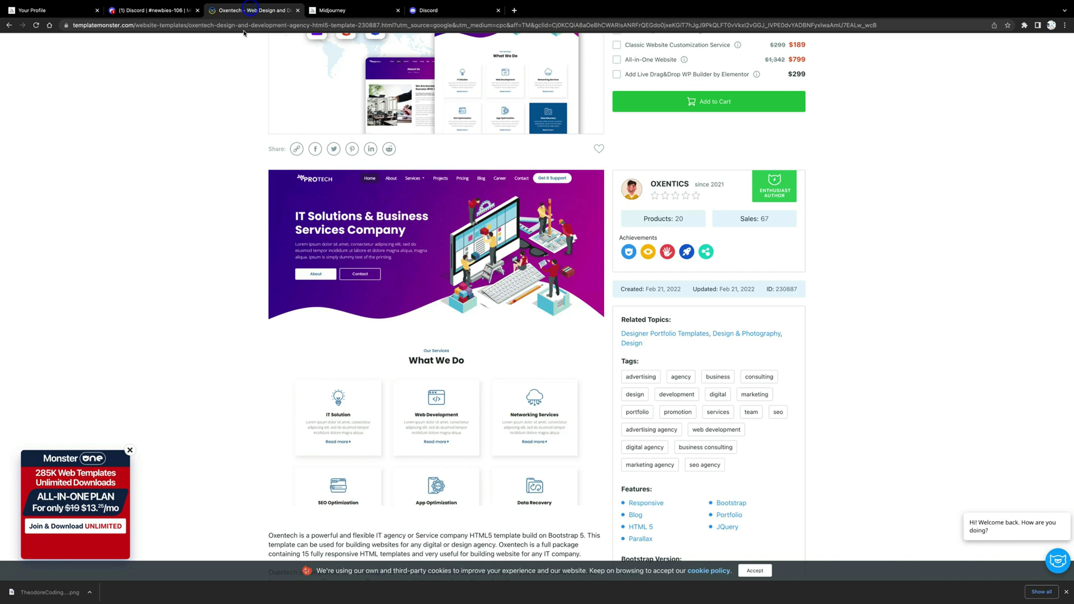
pyautogui.click(243, 26)
pyautogui.click(154, 12)
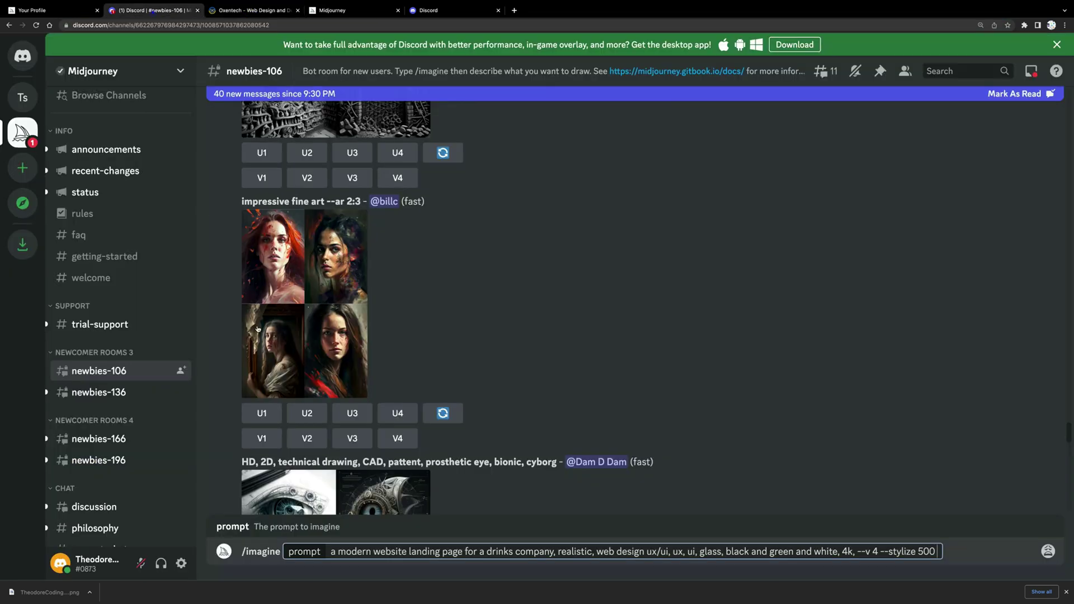
pyautogui.click(271, 11)
pyautogui.rightClick(429, 254)
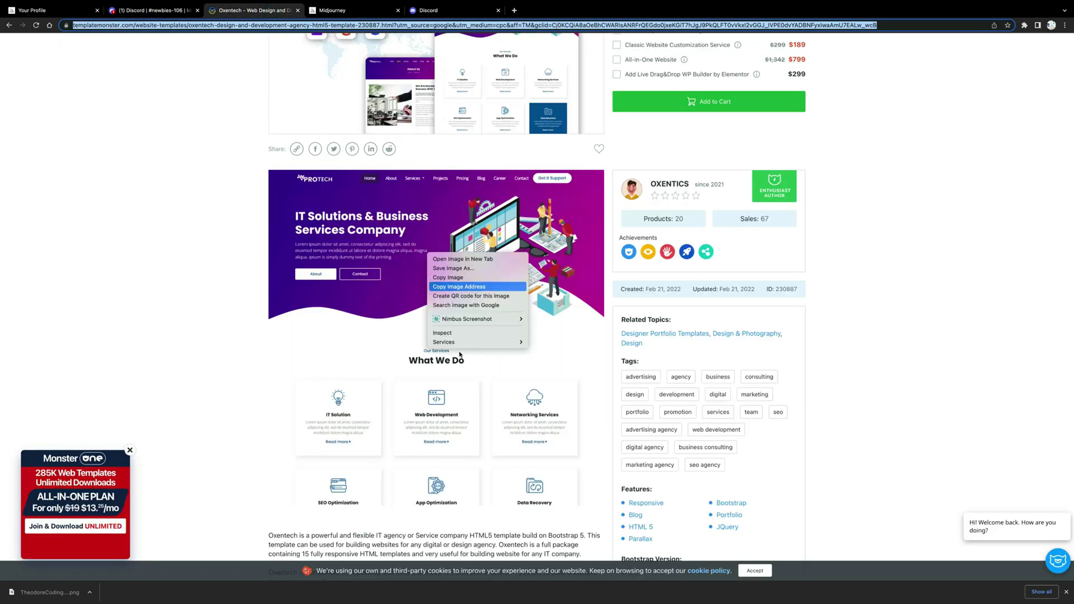
pyautogui.click(458, 287)
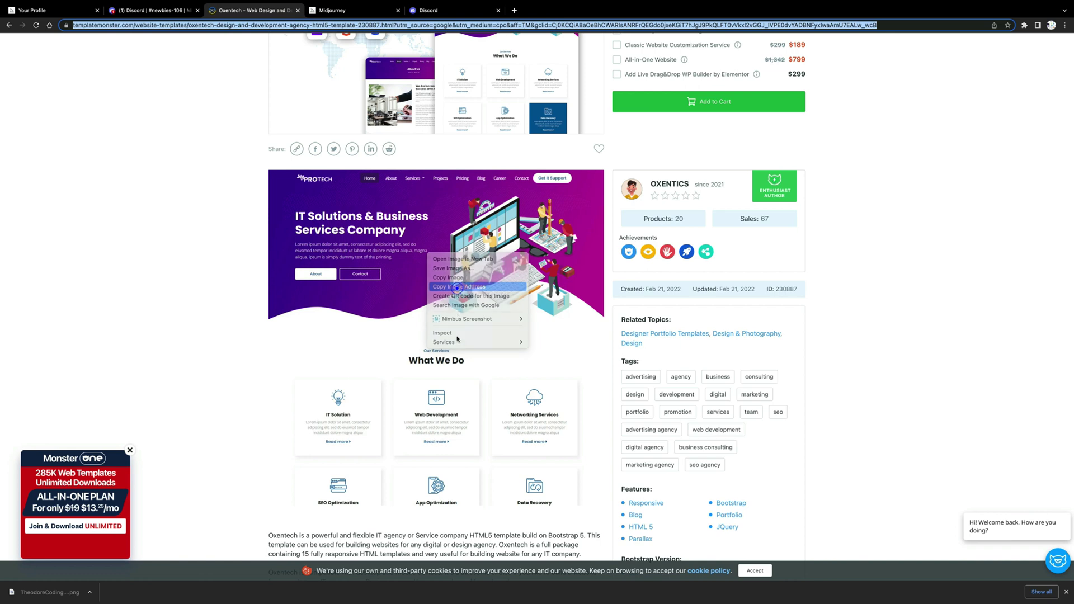
pyautogui.click(154, 11)
# Step: Prefix the prompt with the template image link, reword it to 'mobile app design for a drinks company', and submit
pyautogui.click(334, 552)
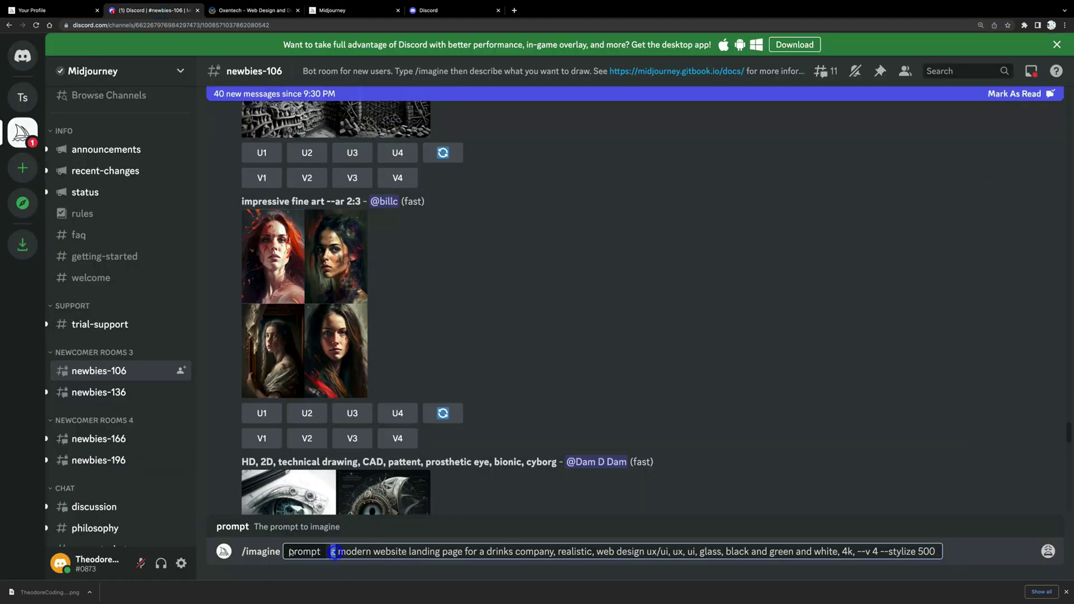
pyautogui.hotkey('ctrl', 'v')
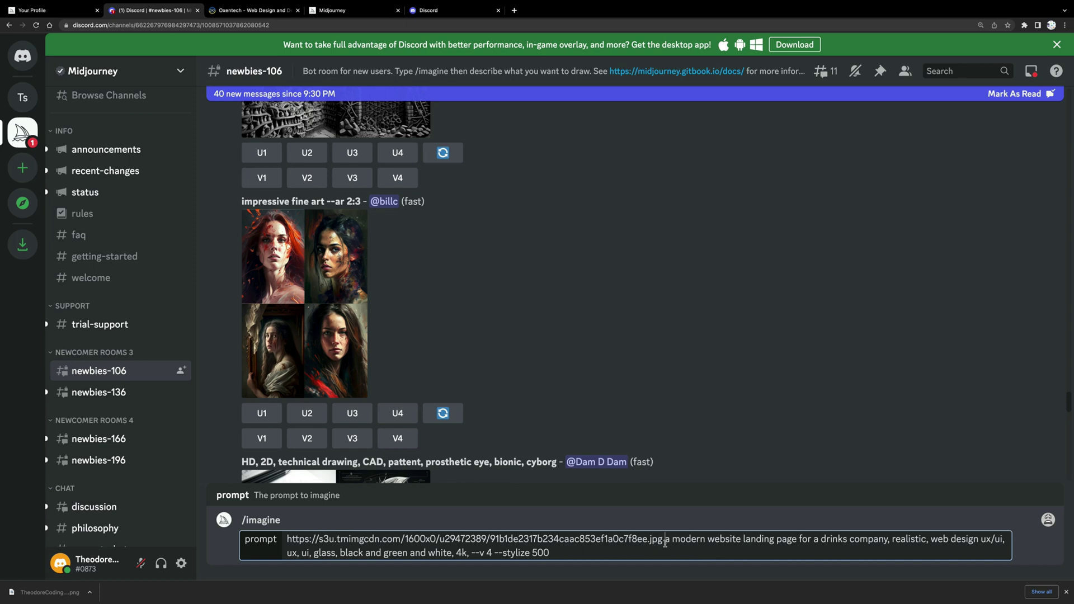
pyautogui.moveTo(676, 540); pyautogui.dragTo(742, 540)
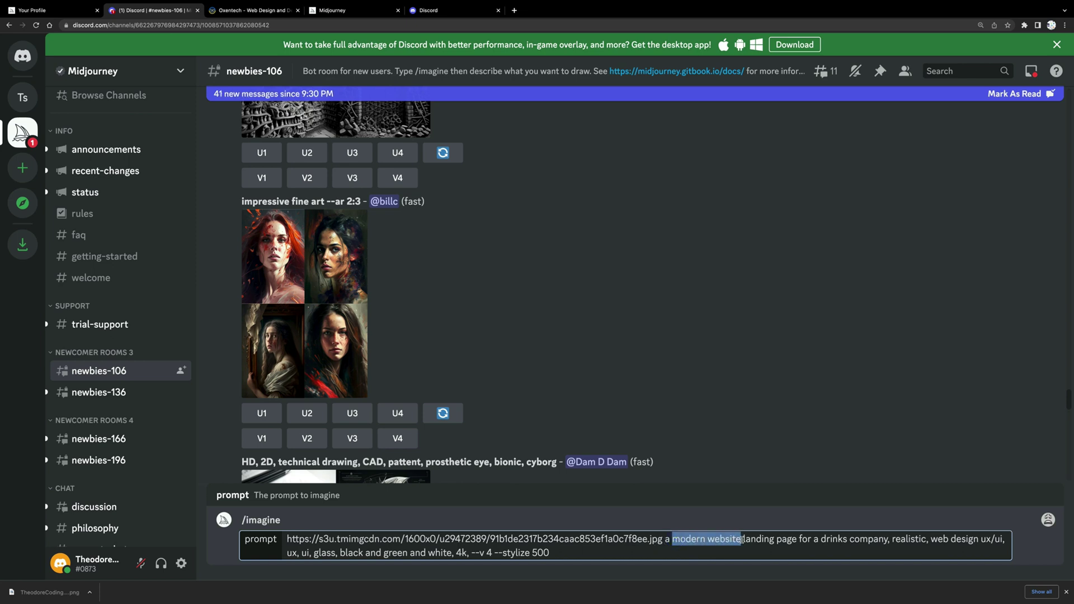
pyautogui.write('mobile a')
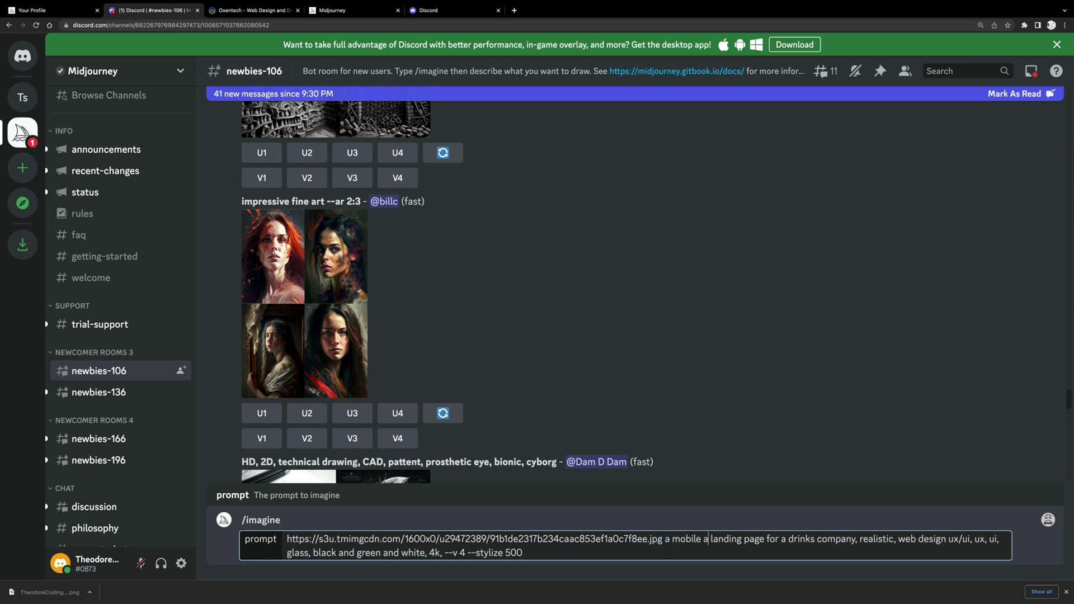
pyautogui.write('pp')
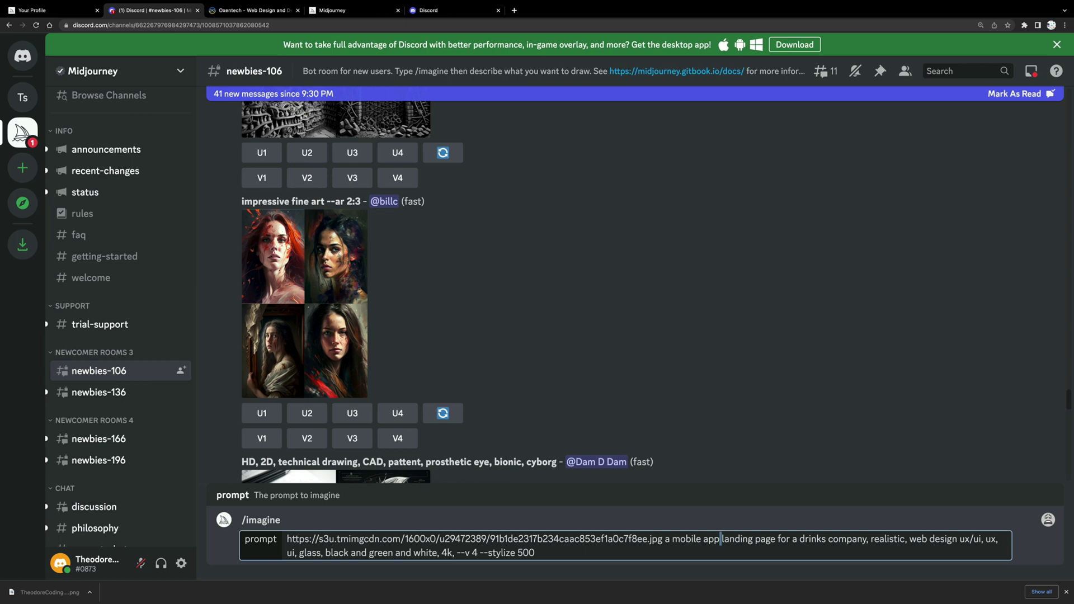
pyautogui.hotkey('shift', 'Right')
pyautogui.hotkey('shift', 'Right')
pyautogui.hotkey('shift', 'Right')
pyautogui.hotkey('shift', 'Right')
pyautogui.hotkey('shift', 'Right')
pyautogui.hotkey('shift', 'Right')
pyautogui.hotkey('shift', 'Right')
pyautogui.hotkey('shift', 'Right')
pyautogui.hotkey('shift', 'Right')
pyautogui.hotkey('shift', 'Right')
pyautogui.hotkey('shift', 'Right')
pyautogui.hotkey('shift', 'Right')
pyautogui.hotkey('shift', 'Right')
pyautogui.hotkey('shift', 'Right')
pyautogui.hotkey('shift', 'Right')
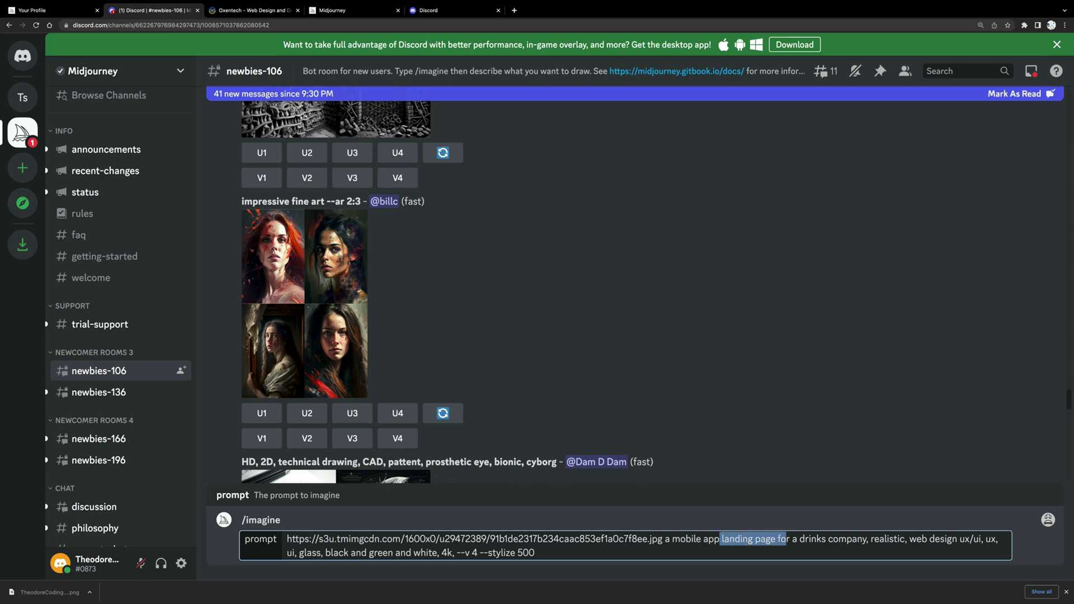
pyautogui.hotkey('shift', 'Right')
pyautogui.hotkey('shift', 'Right')
pyautogui.hotkey('shift', 'Right')
pyautogui.write('des')
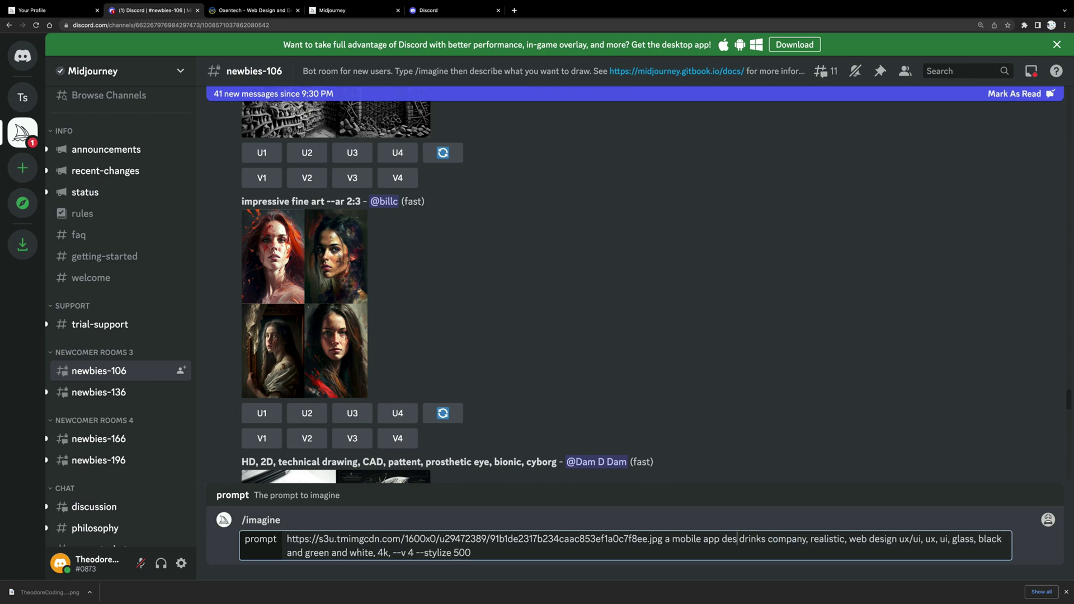
pyautogui.write('ign')
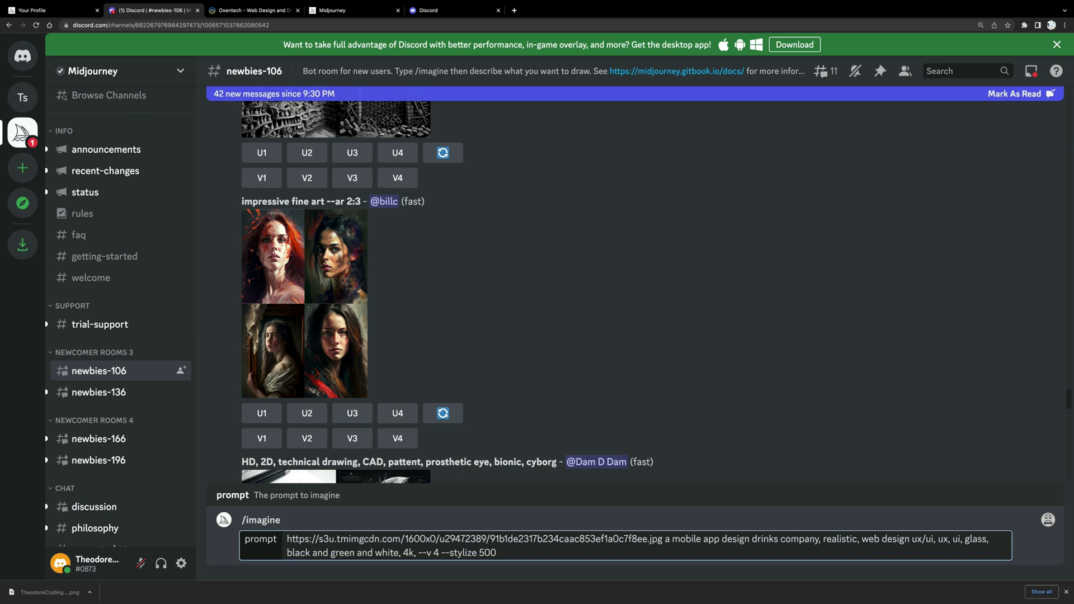
pyautogui.write(' for')
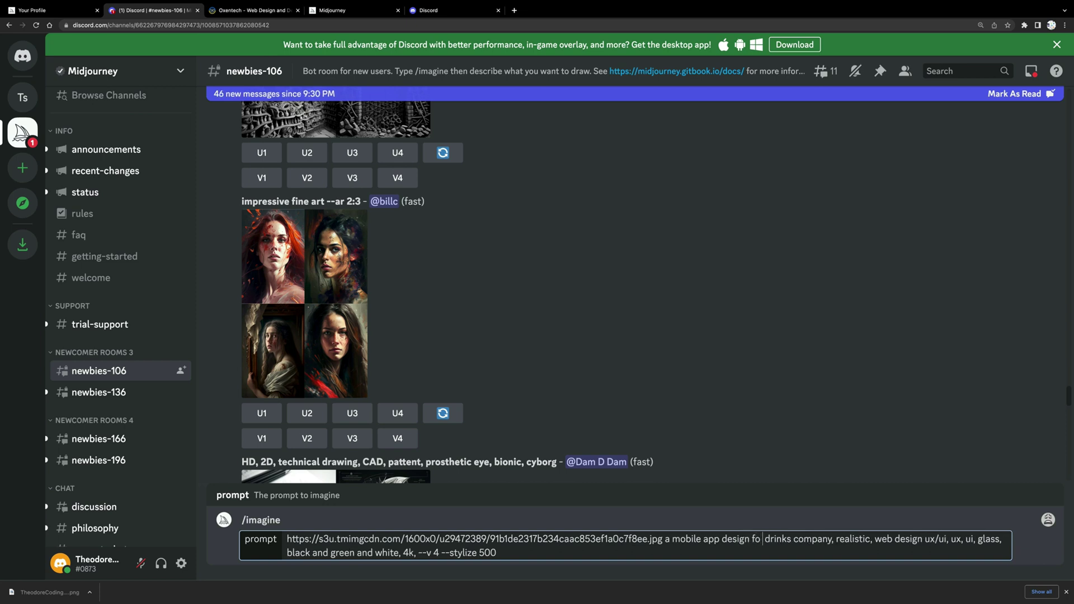
pyautogui.write(' a')
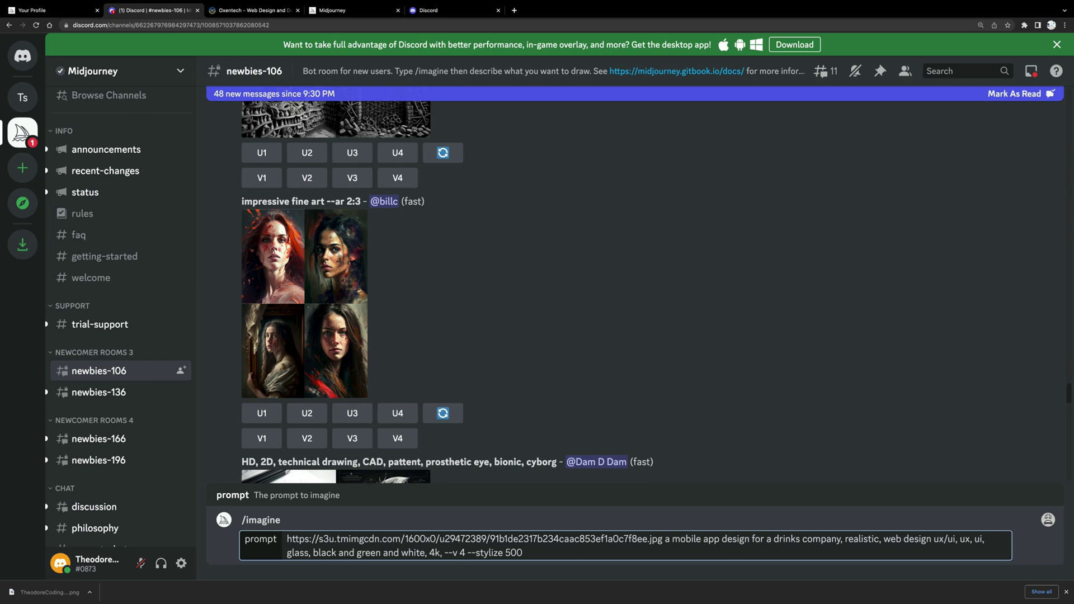
pyautogui.press('Return')
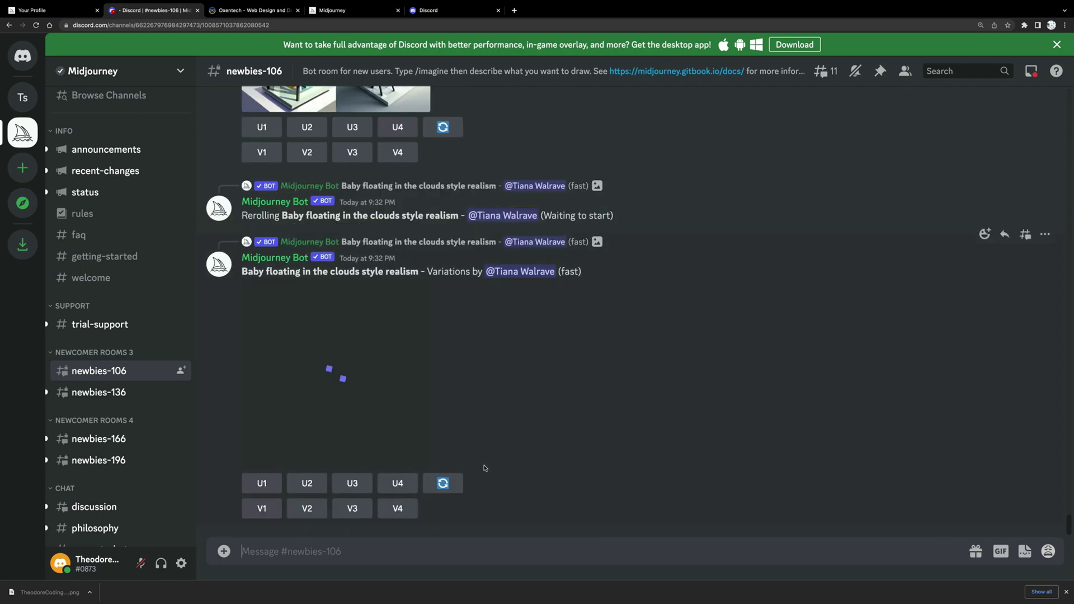
# Step: Scroll up to the black-and-green drinks mobile-app grid and enlarge it
pyautogui.scroll(5, 626, 368)
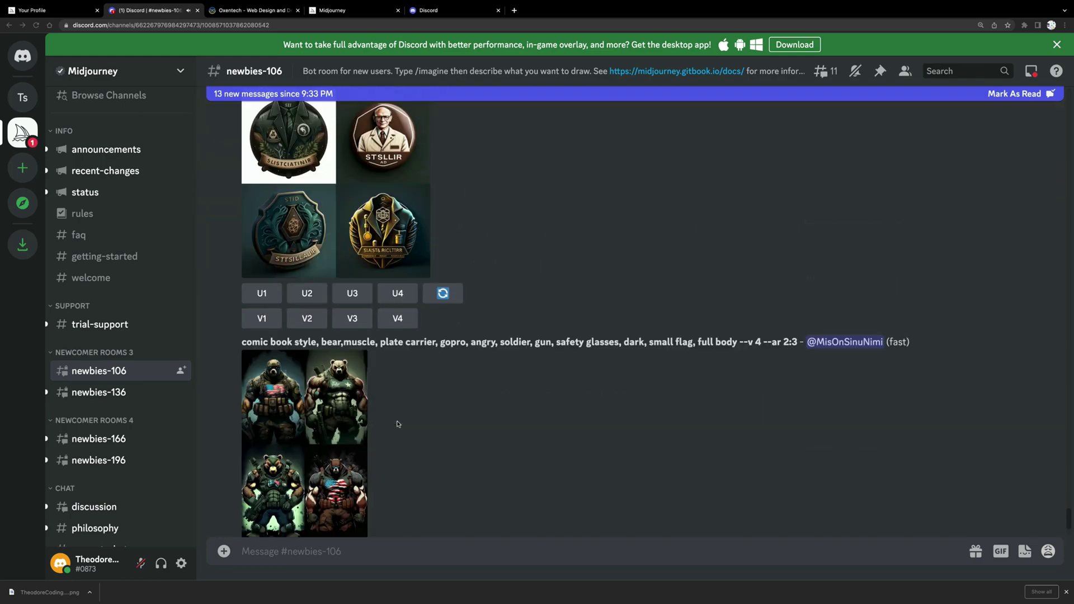
pyautogui.scroll(5, 397, 424)
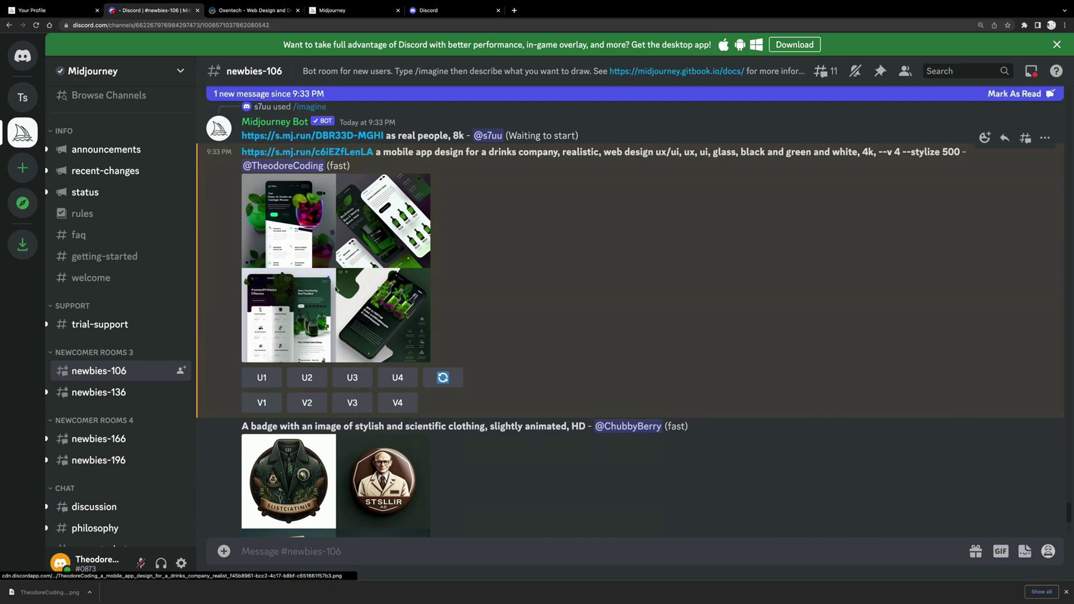
pyautogui.click(329, 277)
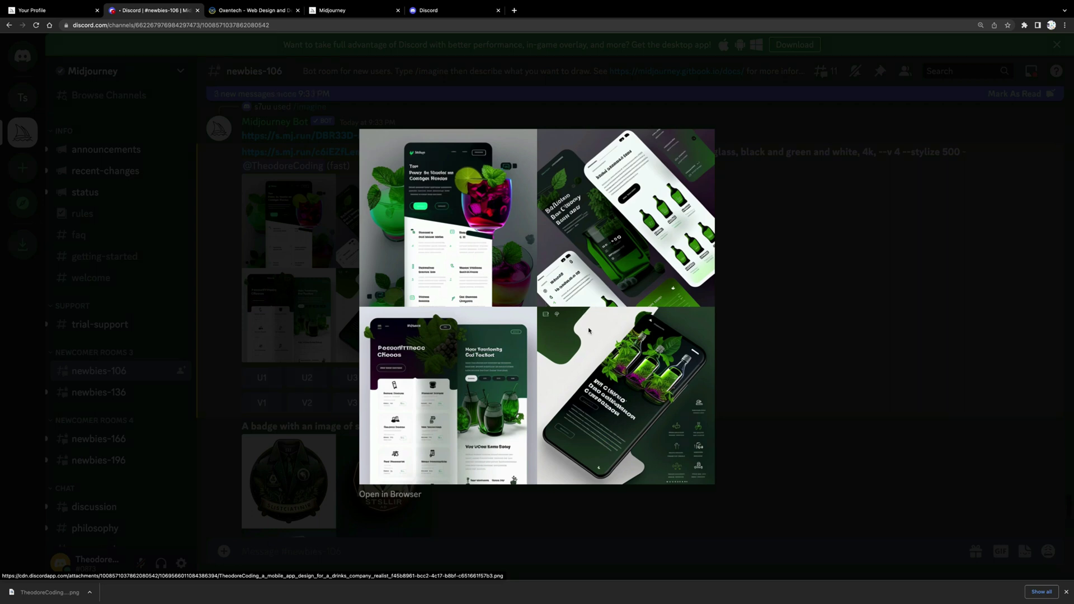
# Step: Re-inspect the mobile-app grid enlarged, then request V1 variations of the first design
pyautogui.click(808, 330)
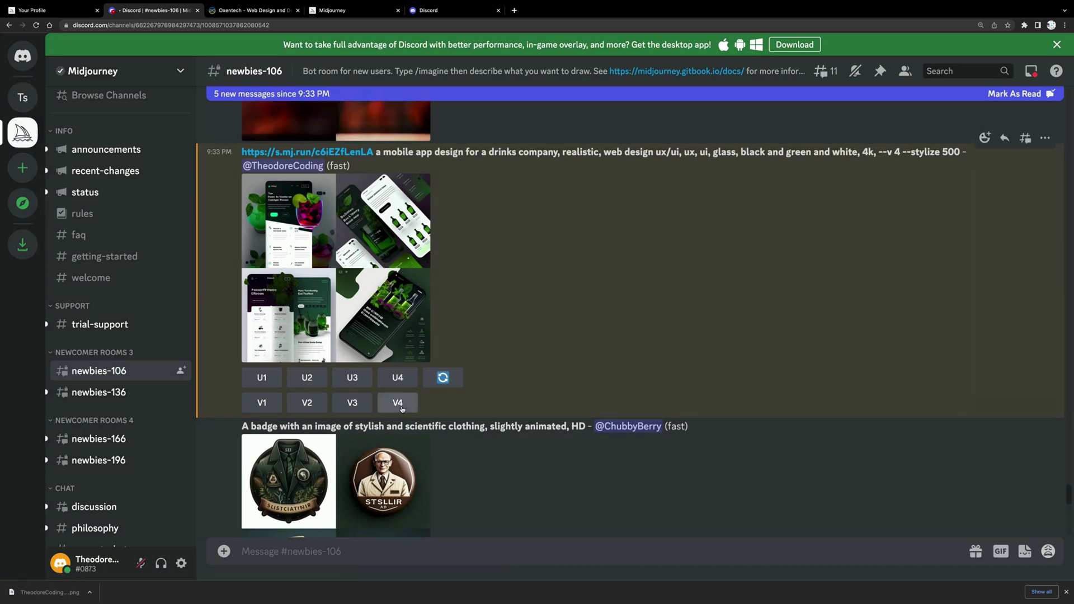
pyautogui.click(348, 255)
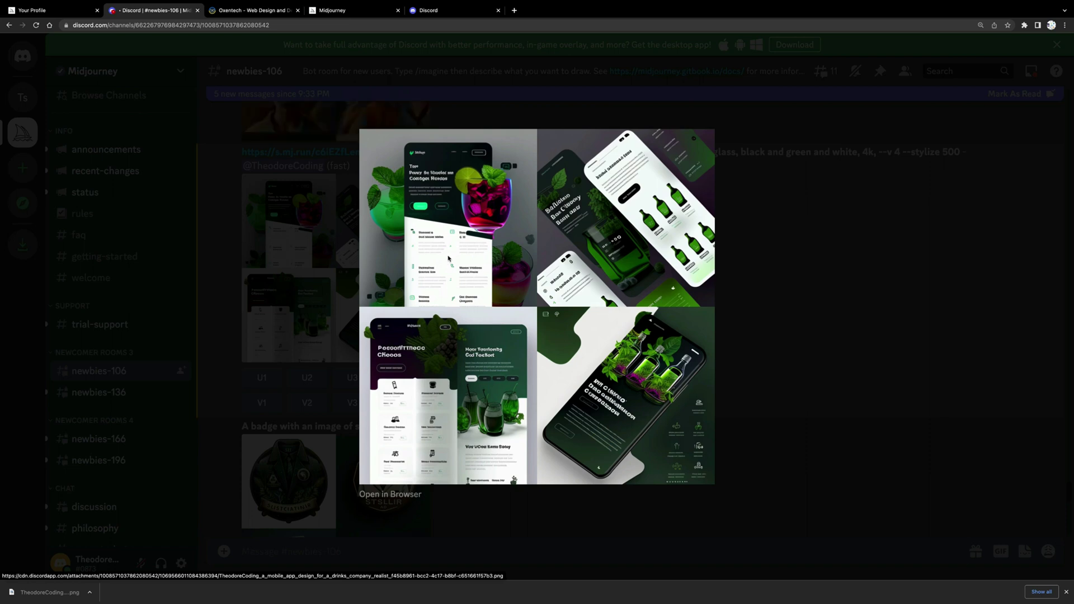
pyautogui.click(830, 239)
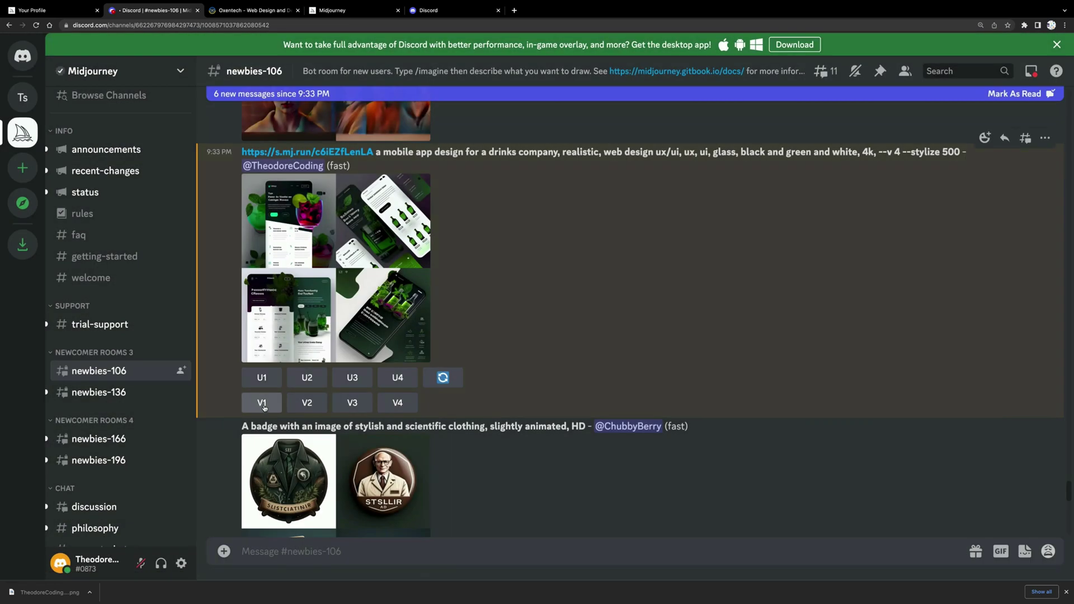
pyautogui.click(261, 403)
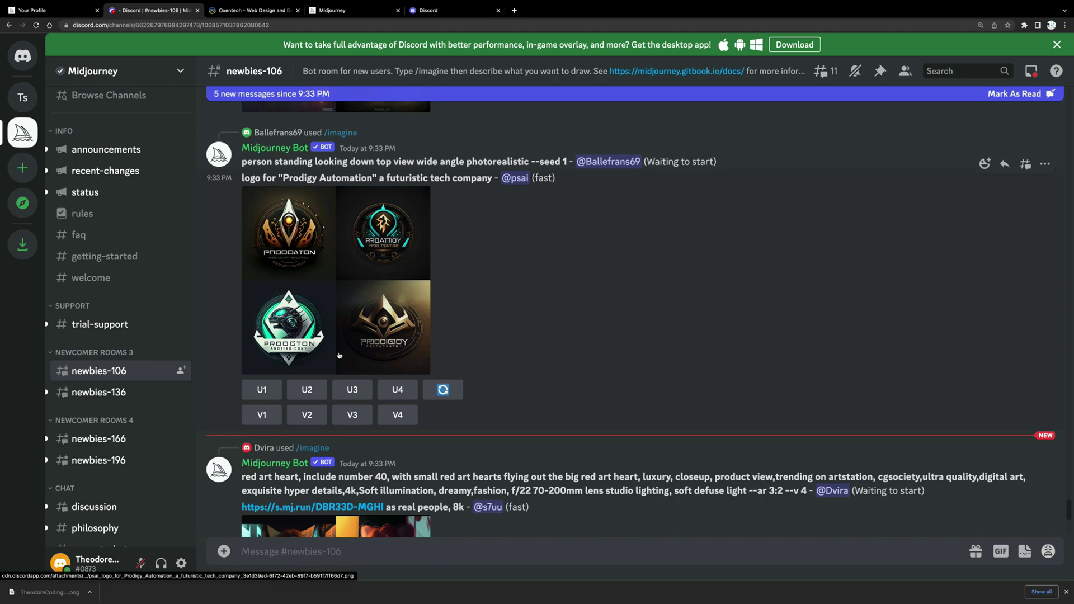
# Step: Scroll up and down the channel while the variations generate
pyautogui.scroll(-6, 338, 355)
pyautogui.scroll(10, 335, 355)
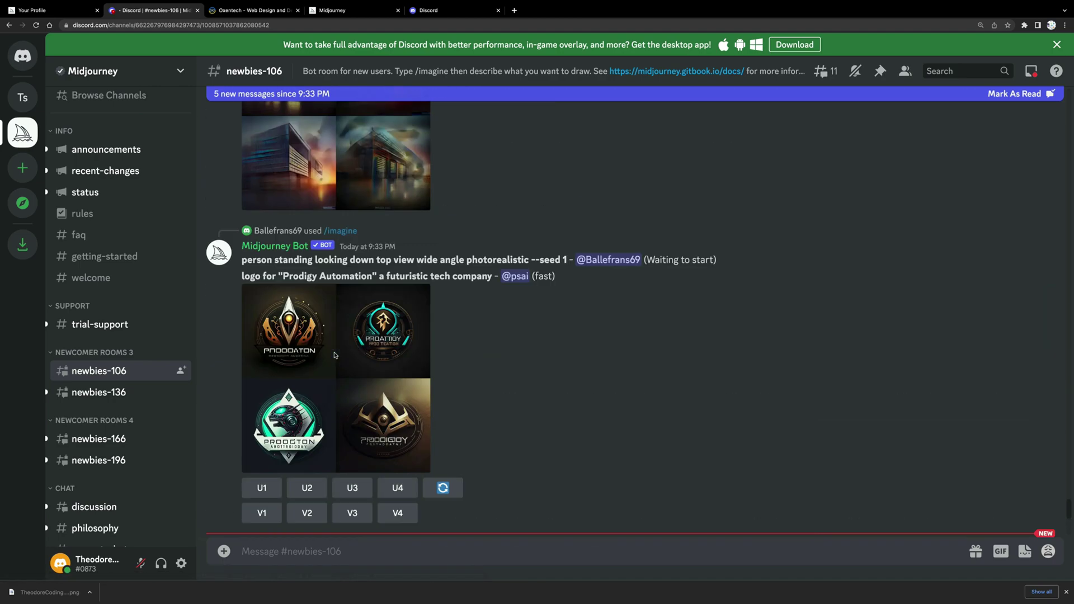
pyautogui.scroll(10, 335, 356)
pyautogui.scroll(-5, 335, 355)
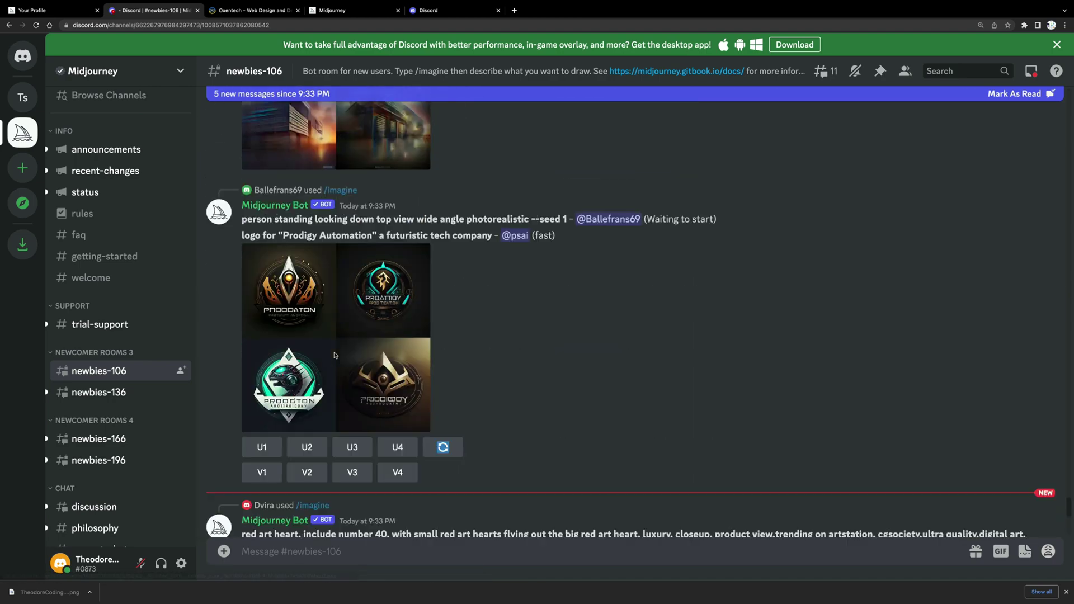
pyautogui.scroll(5, 334, 356)
pyautogui.scroll(-6, 334, 356)
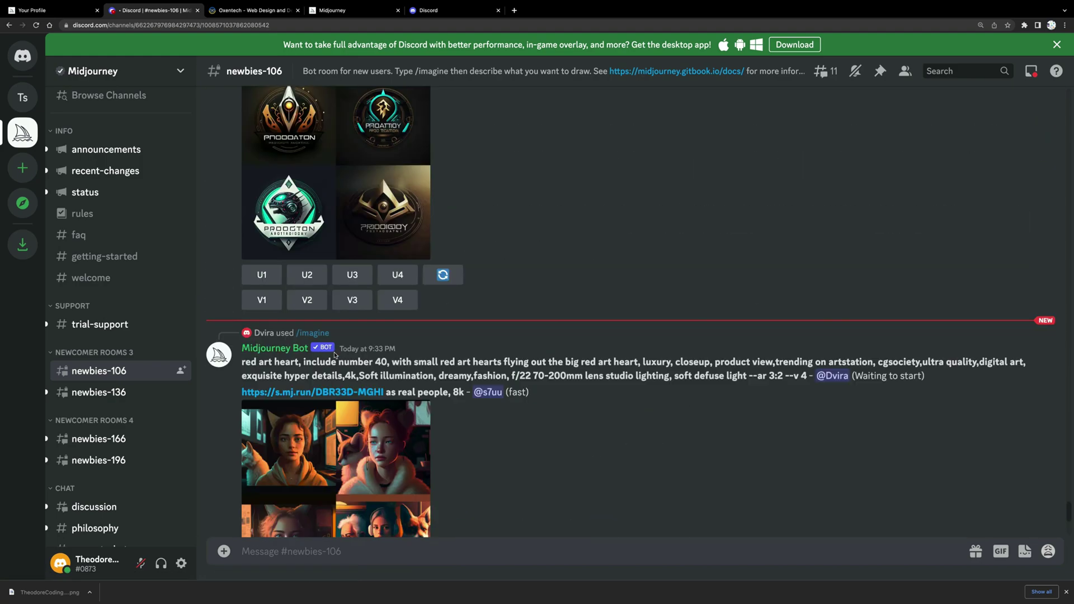
pyautogui.scroll(5, 335, 355)
pyautogui.scroll(10, 335, 355)
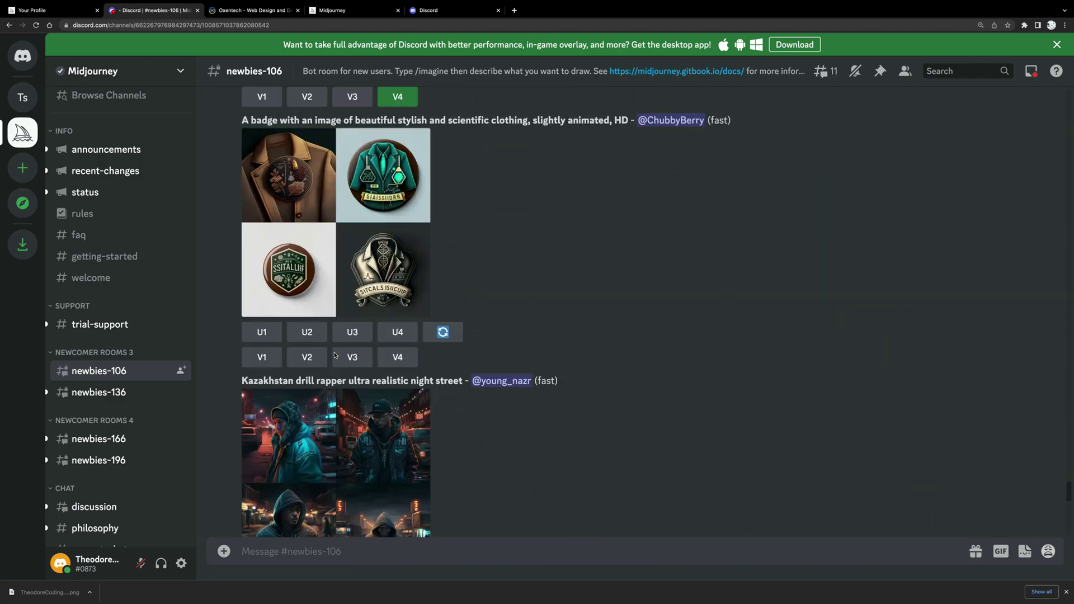
pyautogui.scroll(-10, 335, 355)
pyautogui.scroll(3, 373, 386)
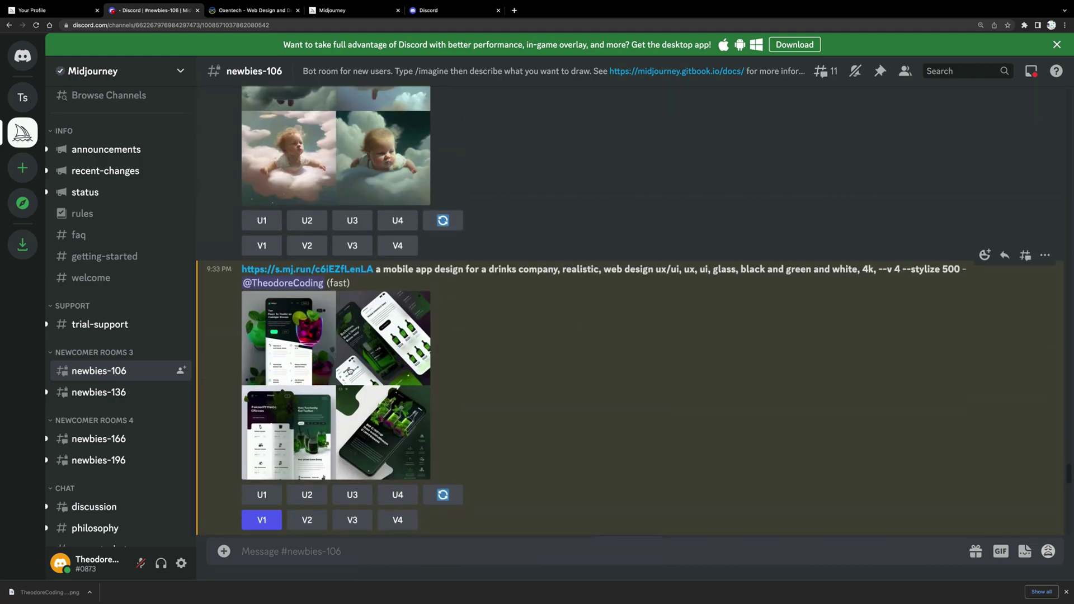
# Step: View the original mobile-app grid, then enlarge and close the new V1 variations grid
pyautogui.click(372, 386)
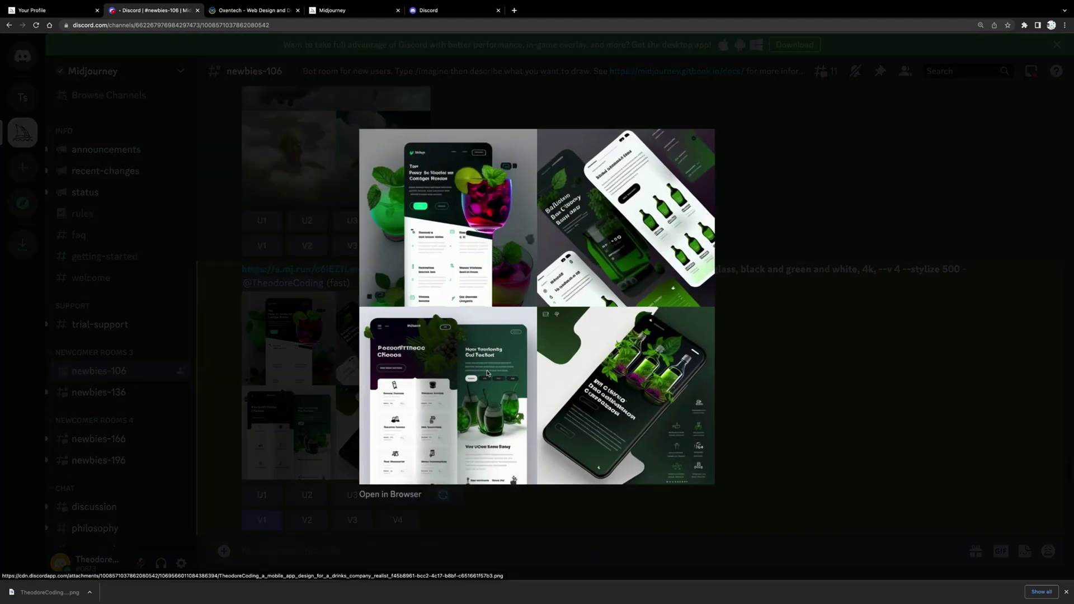
pyautogui.click(908, 406)
pyautogui.scroll(-5, 434, 407)
pyautogui.scroll(3, 434, 406)
pyautogui.scroll(-15, 434, 406)
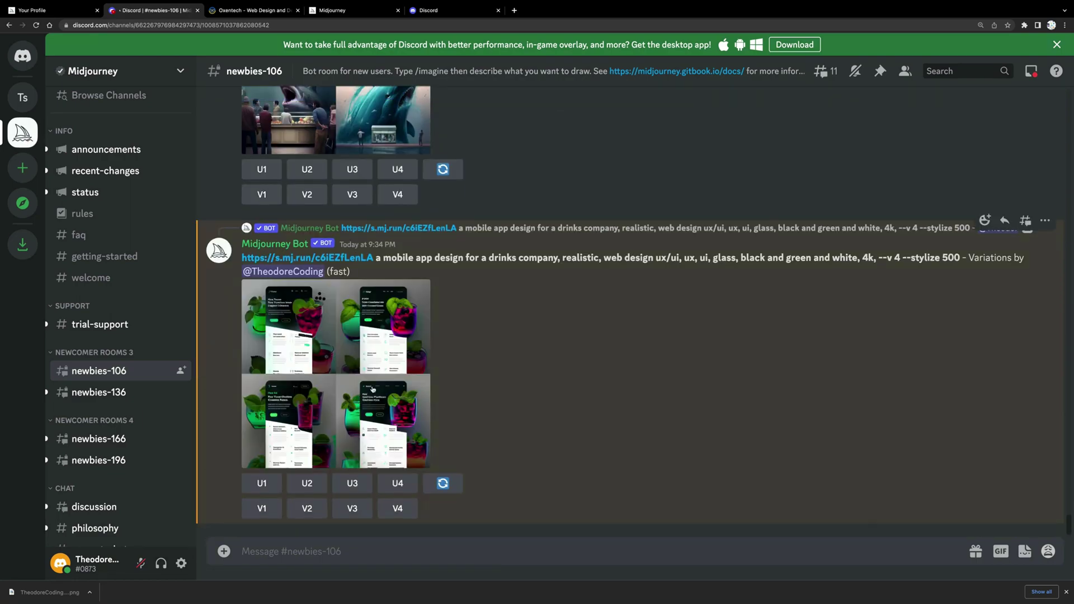
pyautogui.click(374, 390)
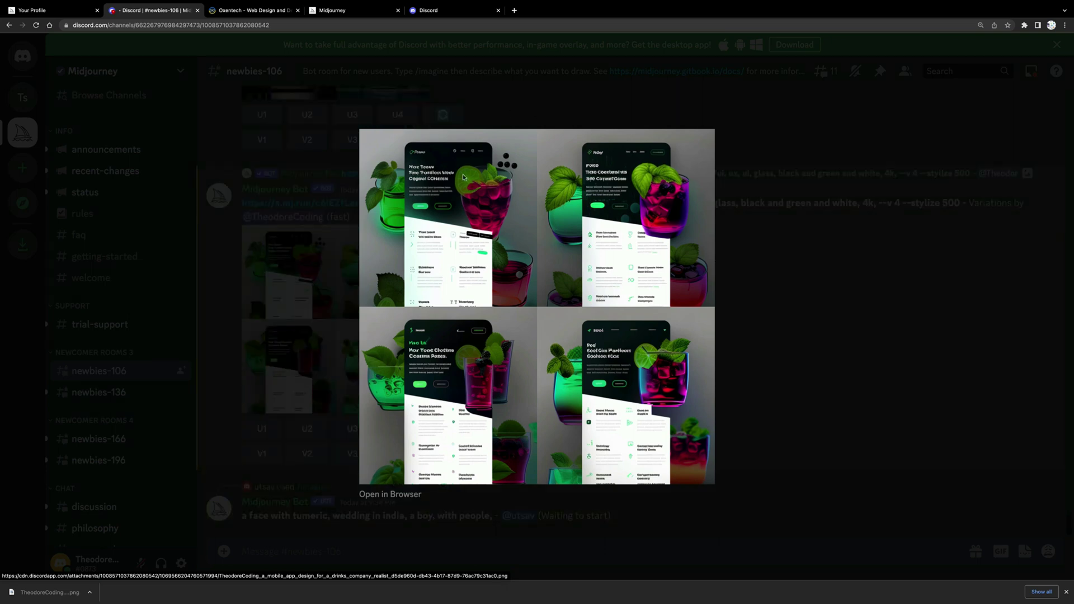
pyautogui.click(799, 268)
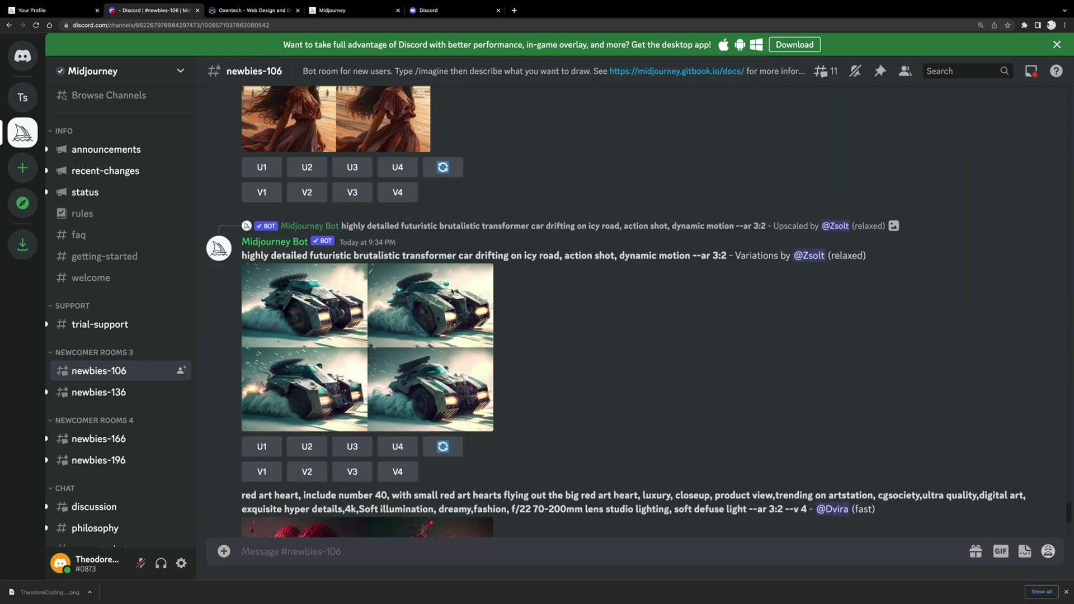
# Step: Copy the earlier drinks mobile-app prompt text from the channel
pyautogui.scroll(15, 452, 291)
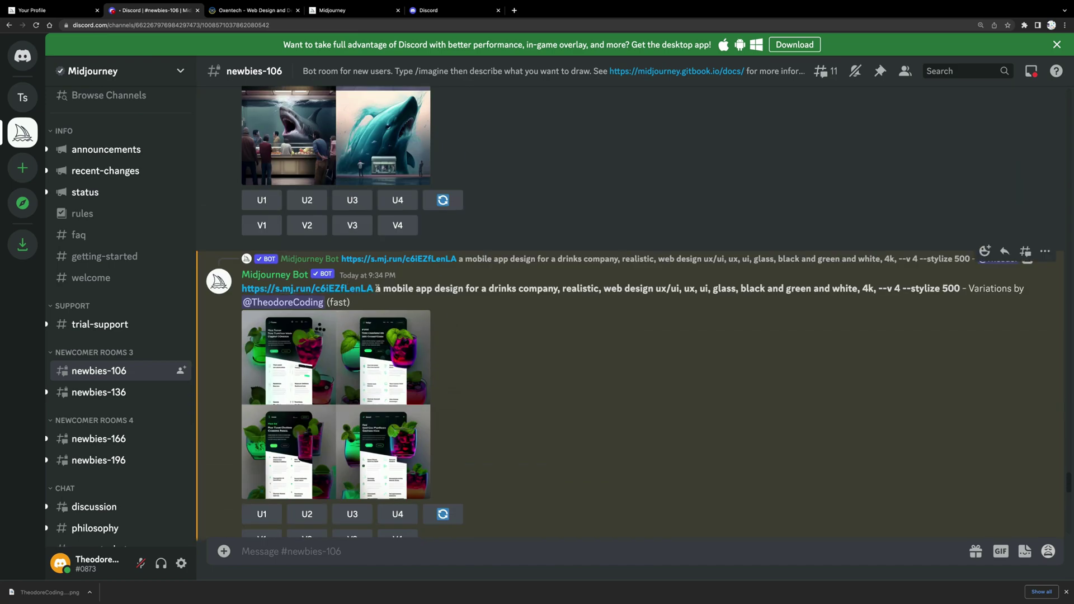
pyautogui.moveTo(378, 288); pyautogui.dragTo(242, 289)
pyautogui.moveTo(911, 282); pyautogui.dragTo(962, 289)
pyautogui.press('super+c')
pyautogui.scroll(-15, 519, 308)
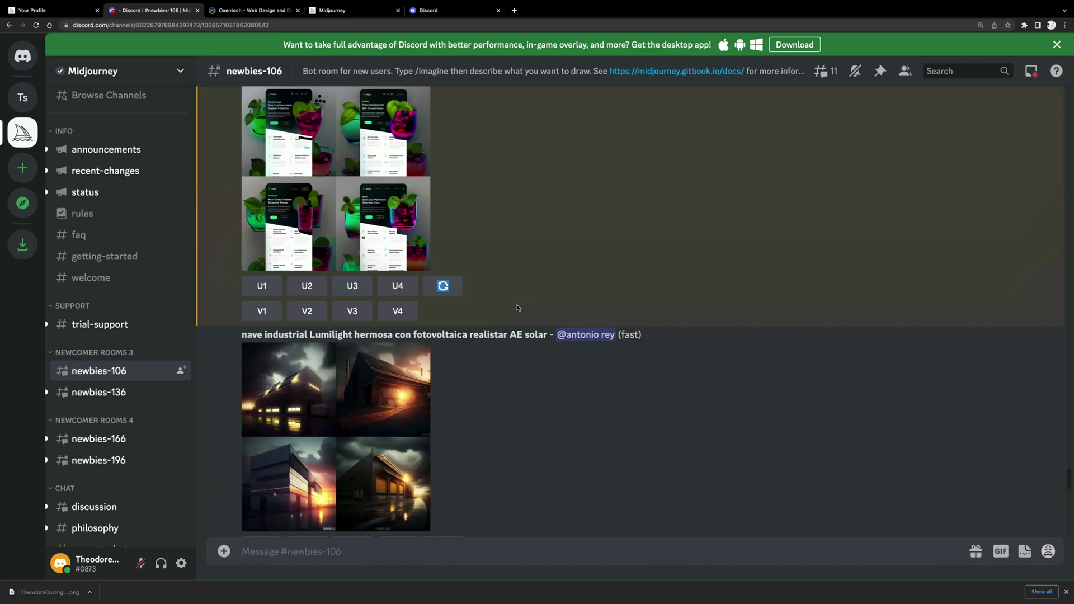
# Step: Submit /imagine with the pasted prompt reworded to 'sketch for a modern website landing page'
pyautogui.click(343, 554)
pyautogui.write('/ima')
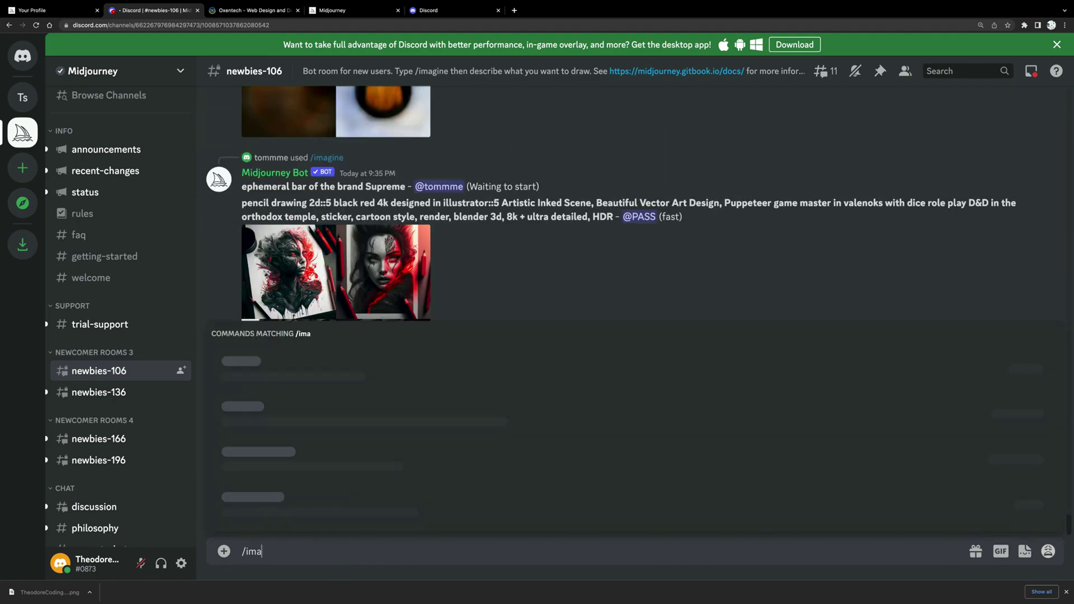
pyautogui.click(303, 525)
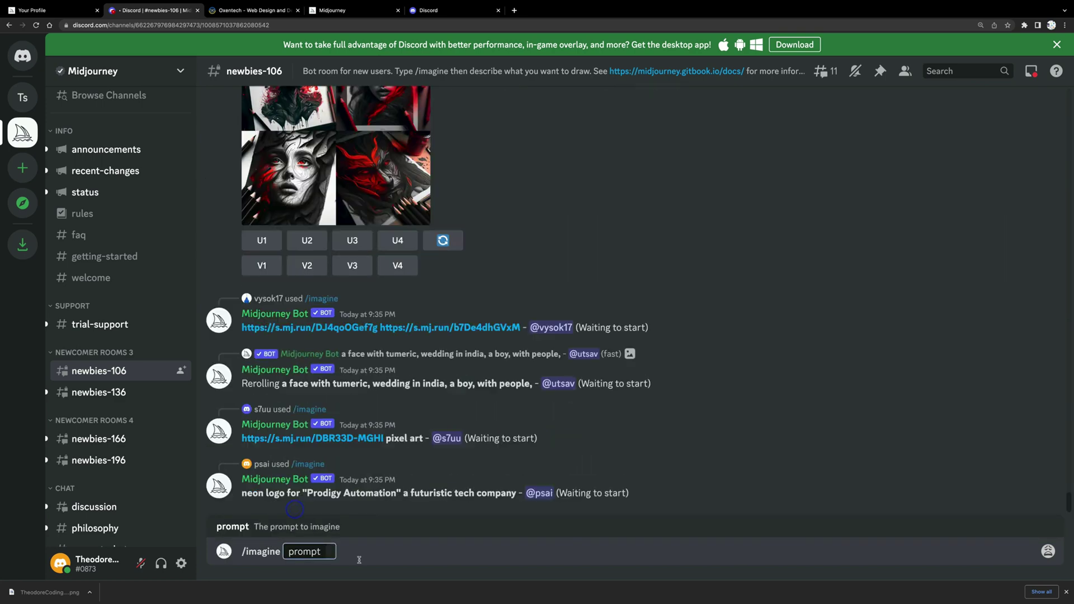
pyautogui.press('super+v')
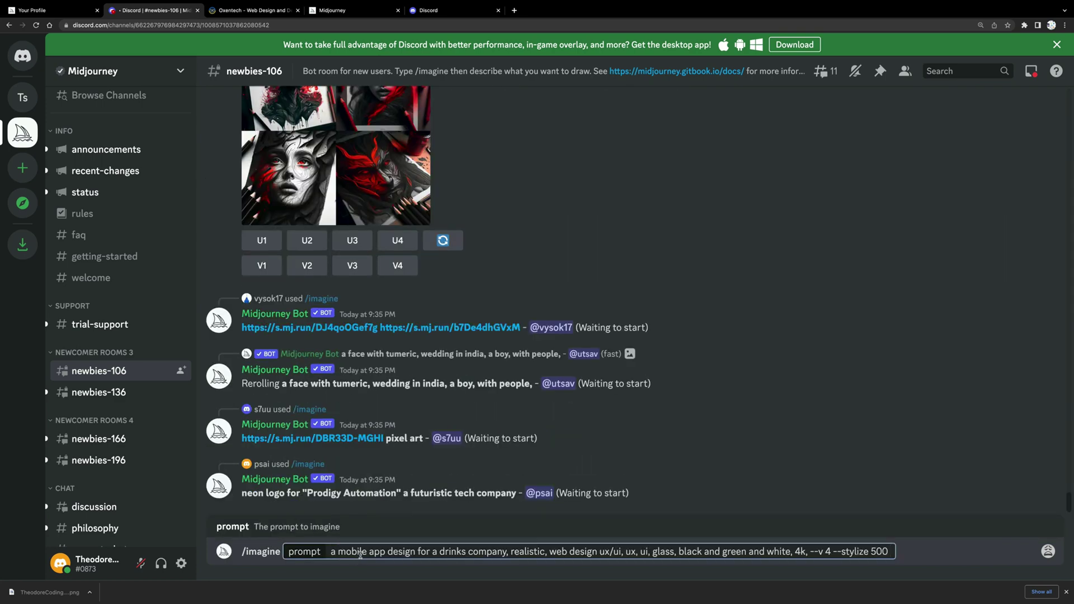
pyautogui.doubleClick(336, 554)
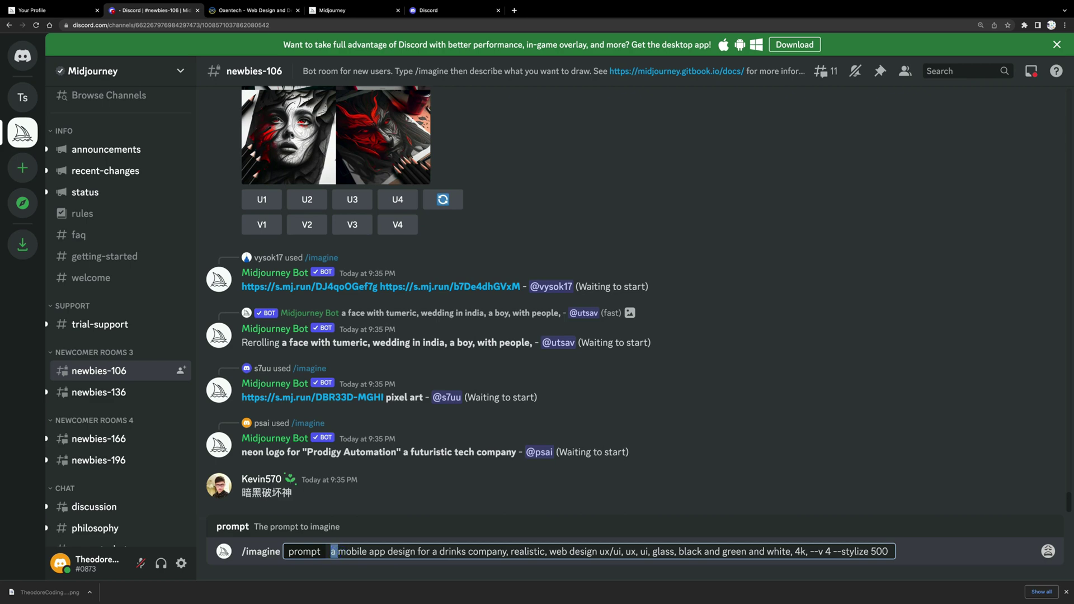
pyautogui.write('sketch ')
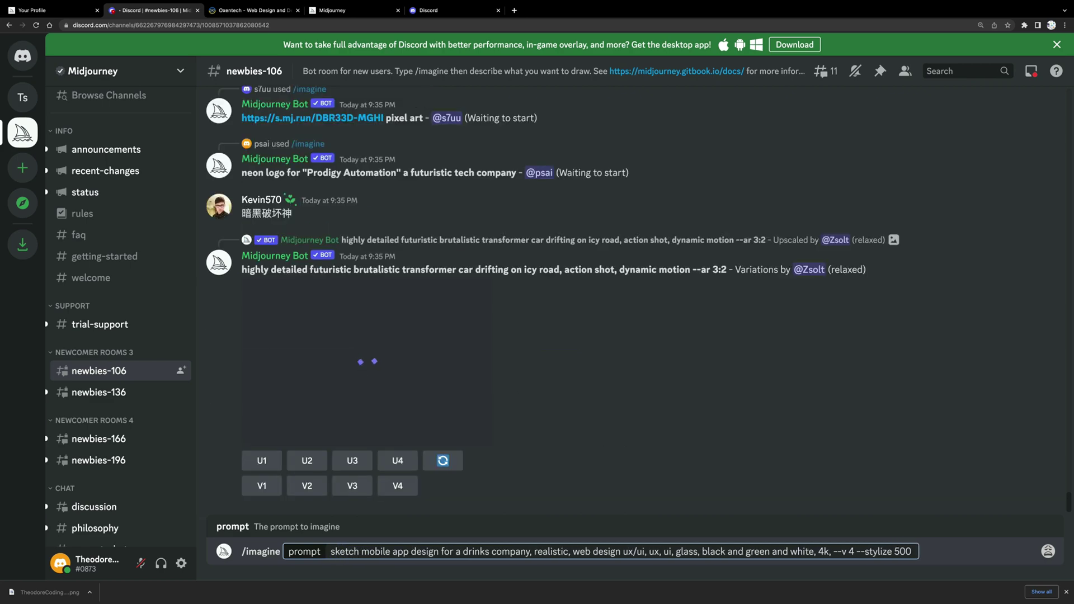
pyautogui.write('for a')
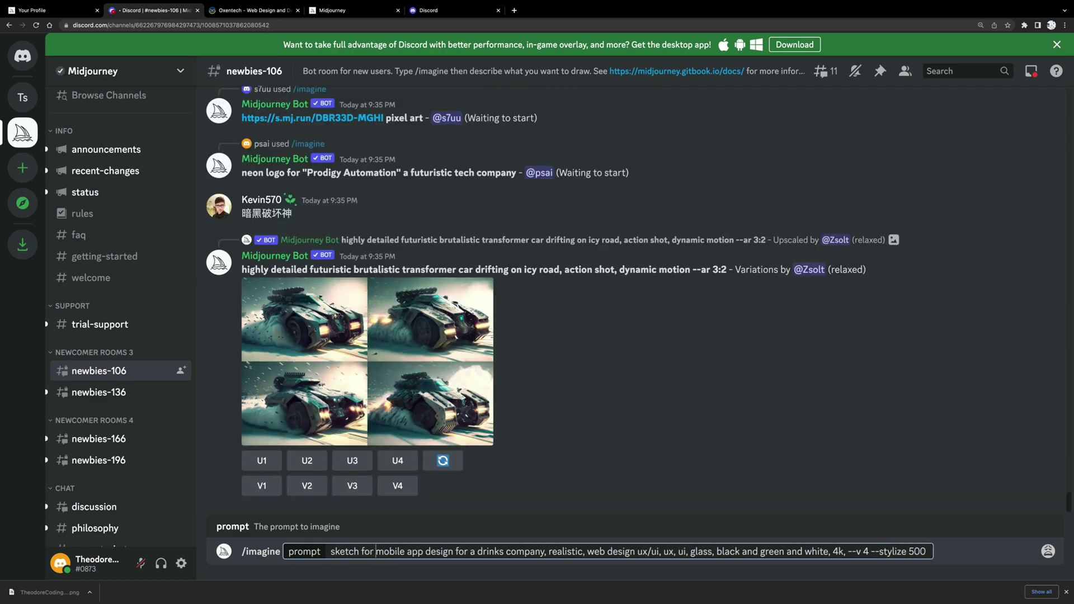
pyautogui.write('n')
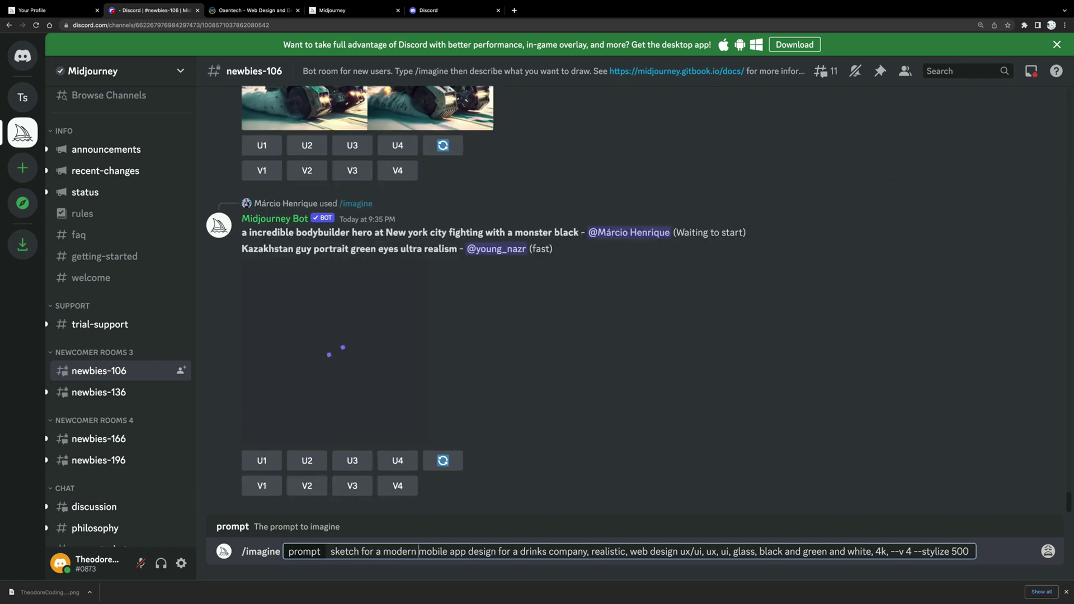
pyautogui.hotkey('shift', 'Right')
pyautogui.hotkey('shift', 'Right')
pyautogui.hotkey('shift', 'Right')
pyautogui.hotkey('shift', 'Right')
pyautogui.hotkey('shift', 'Right')
pyautogui.hotkey('shift', 'Right')
pyautogui.hotkey('shift', 'Right')
pyautogui.hotkey('shift', 'Right')
pyautogui.hotkey('shift', 'Right')
pyautogui.hotkey('shift', 'Right')
pyautogui.hotkey('shift', 'Right')
pyautogui.hotkey('shift', 'Right')
pyautogui.hotkey('shift', 'Right')
pyautogui.hotkey('shift', 'Right')
pyautogui.hotkey('shift', 'Right')
pyautogui.hotkey('shift', 'Right')
pyautogui.hotkey('shift', 'Right')
pyautogui.hotkey('shift', 'Right')
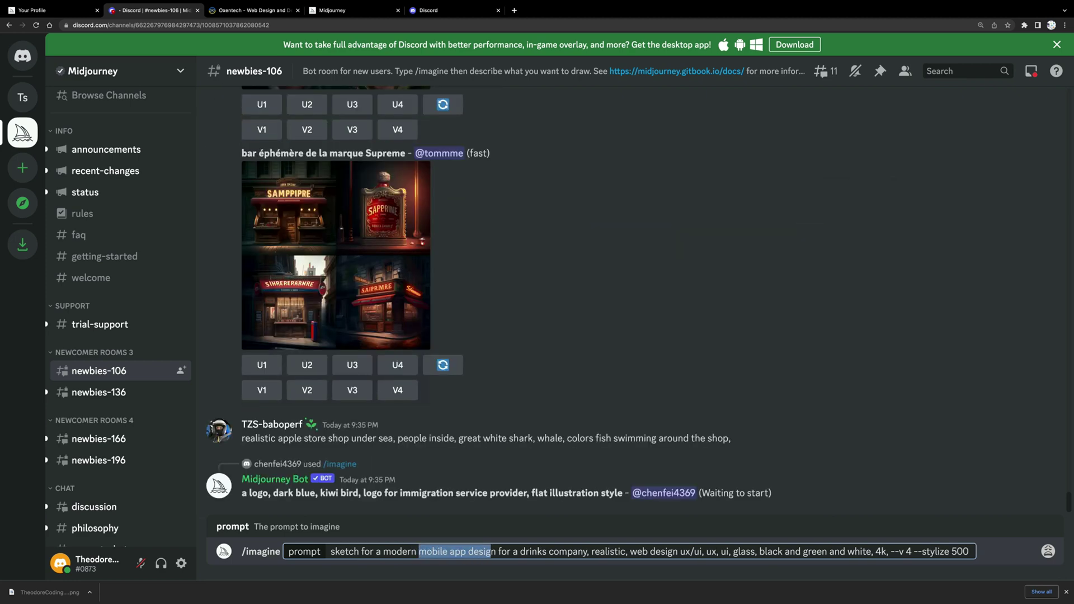
pyautogui.press('BackSpace')
pyautogui.write('website ')
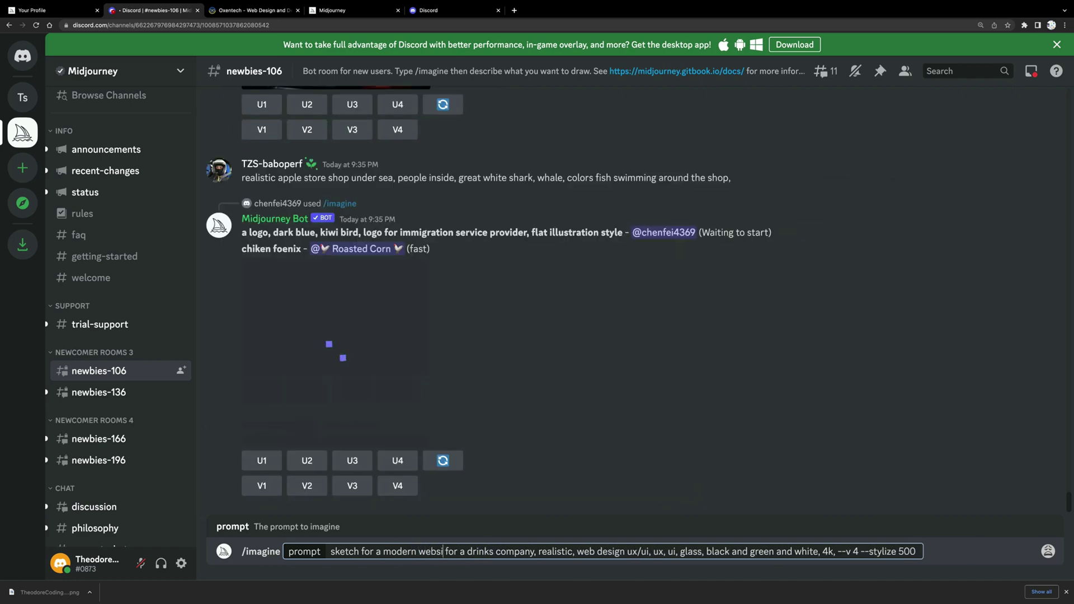
pyautogui.write('la')
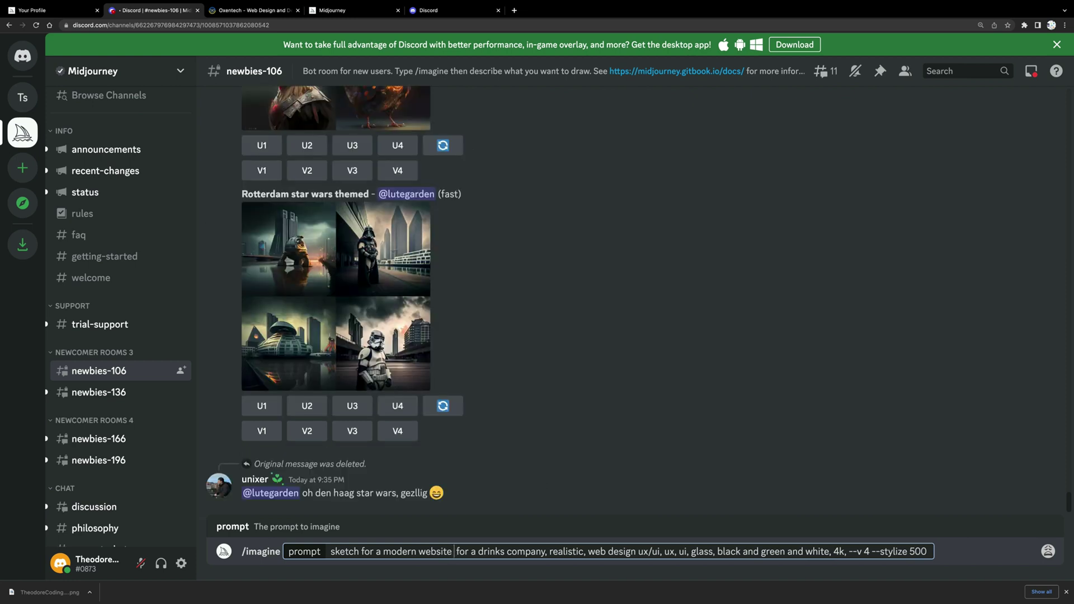
pyautogui.write('nding page')
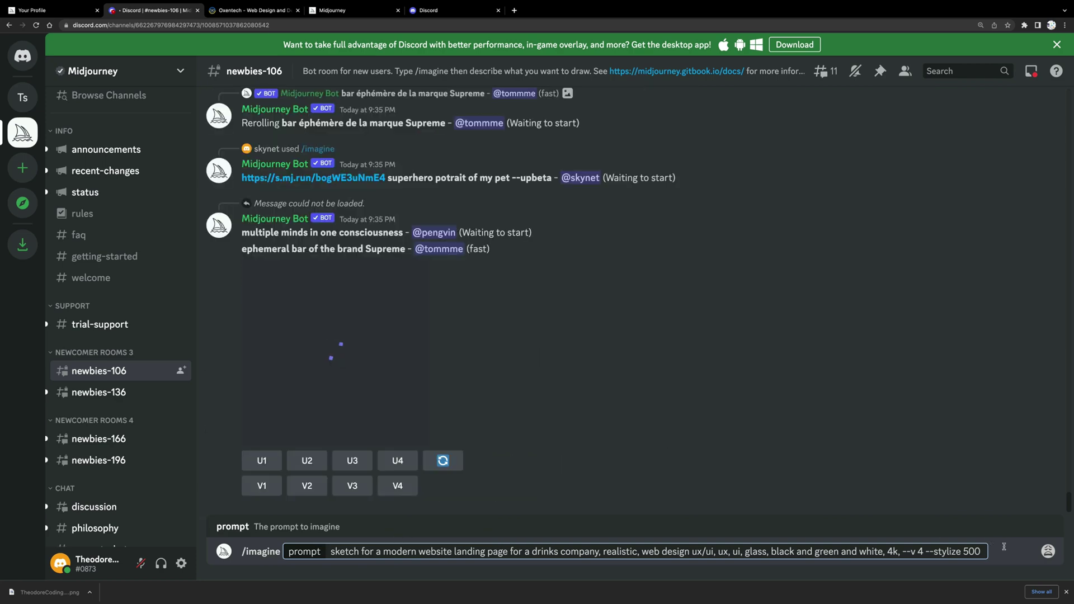
pyautogui.click(982, 551)
pyautogui.press('Return')
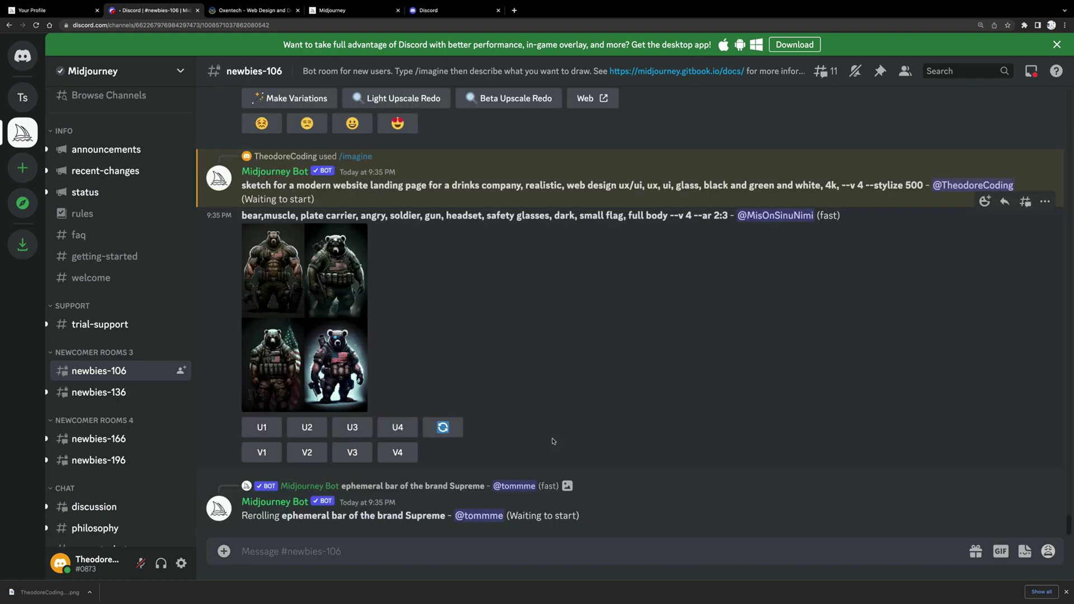
# Step: Scroll up to the 'sketch for a modern website landing page' result and enlarge its grid
pyautogui.scroll(15, 553, 443)
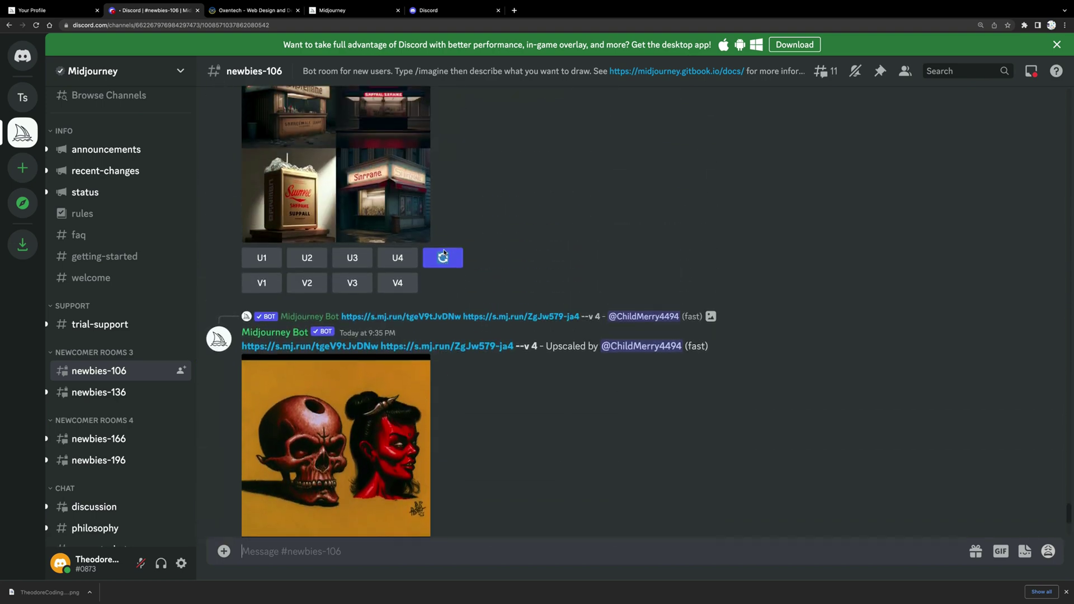
pyautogui.scroll(10, 444, 254)
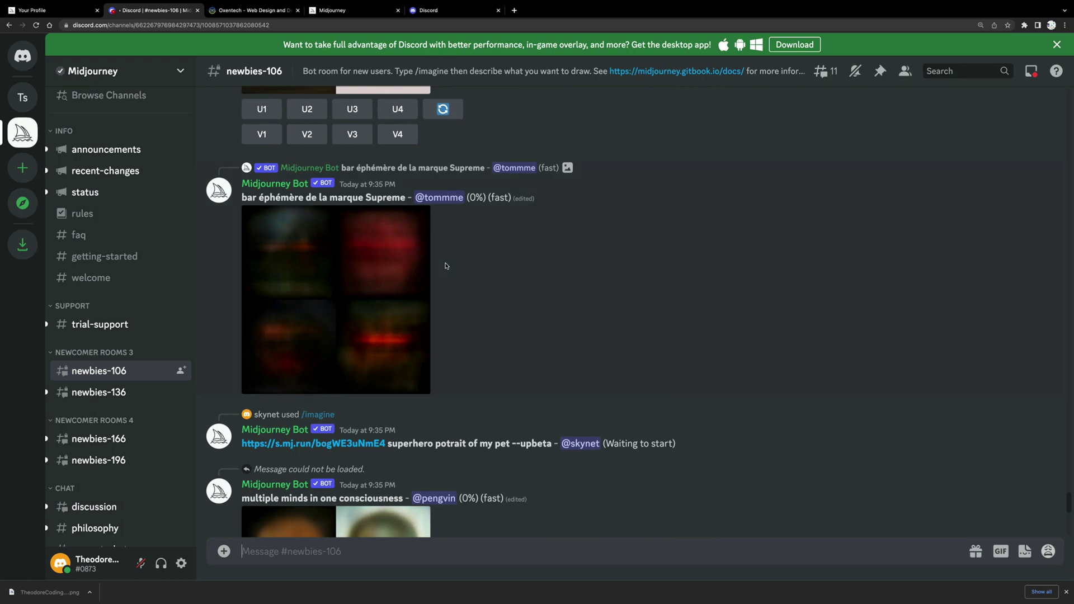
pyautogui.scroll(15, 462, 291)
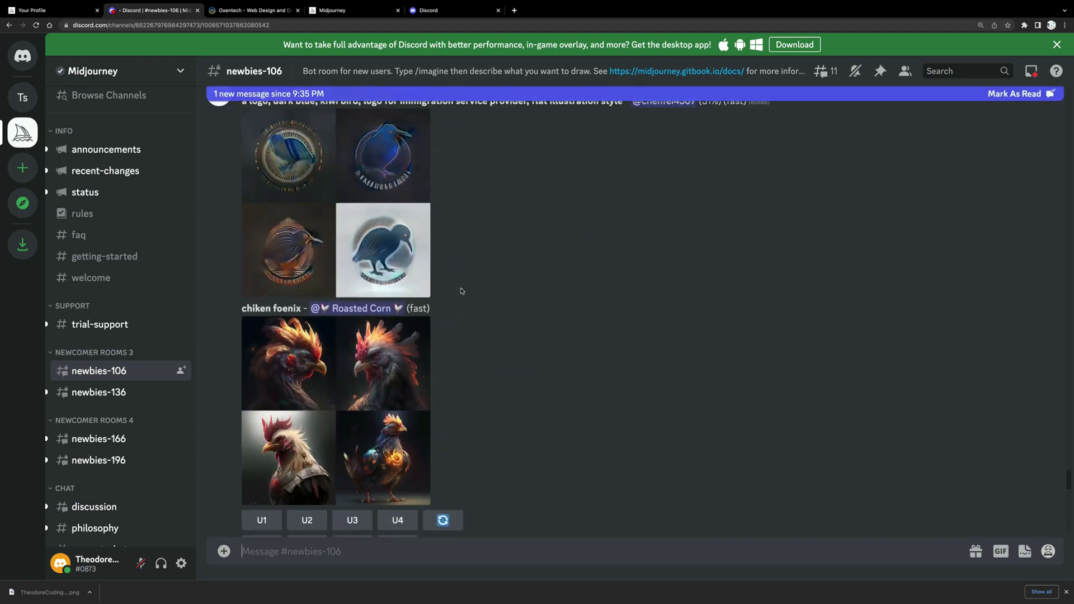
pyautogui.scroll(15, 462, 291)
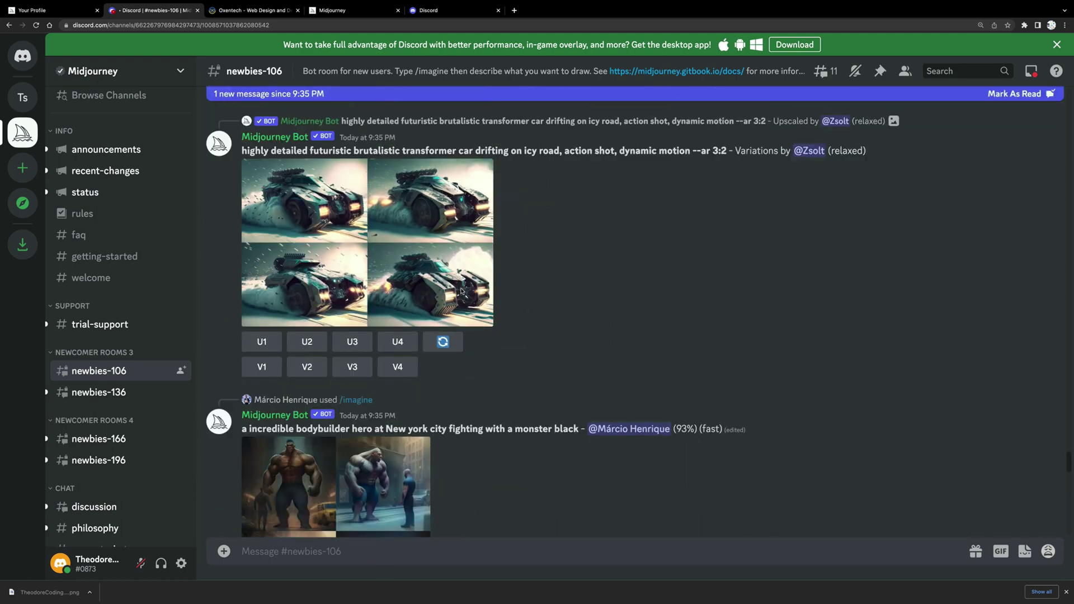
pyautogui.scroll(3, 461, 290)
pyautogui.scroll(-20, 462, 291)
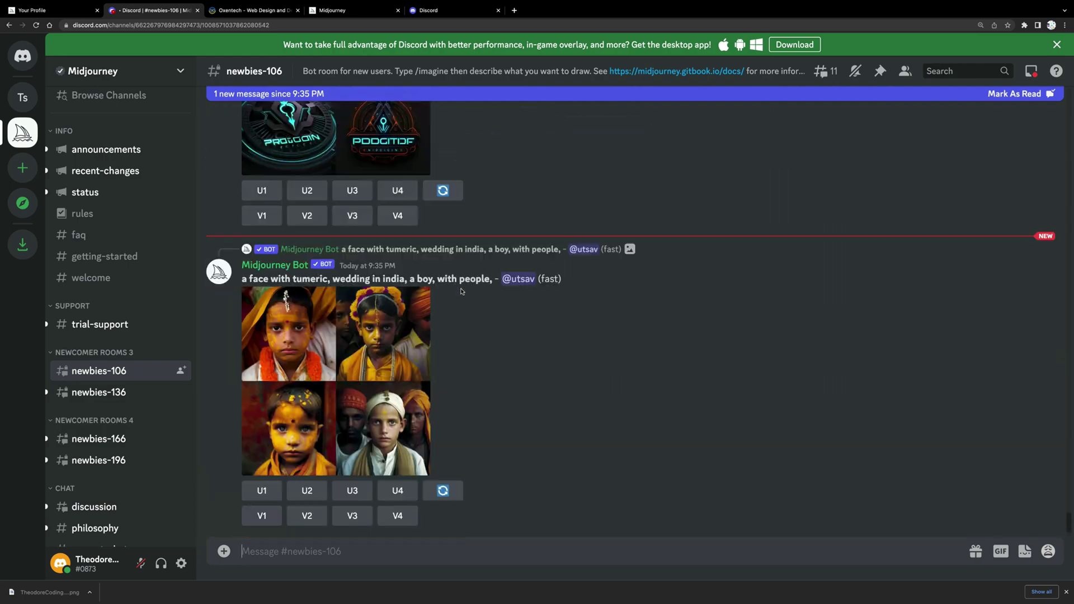
pyautogui.scroll(10, 461, 291)
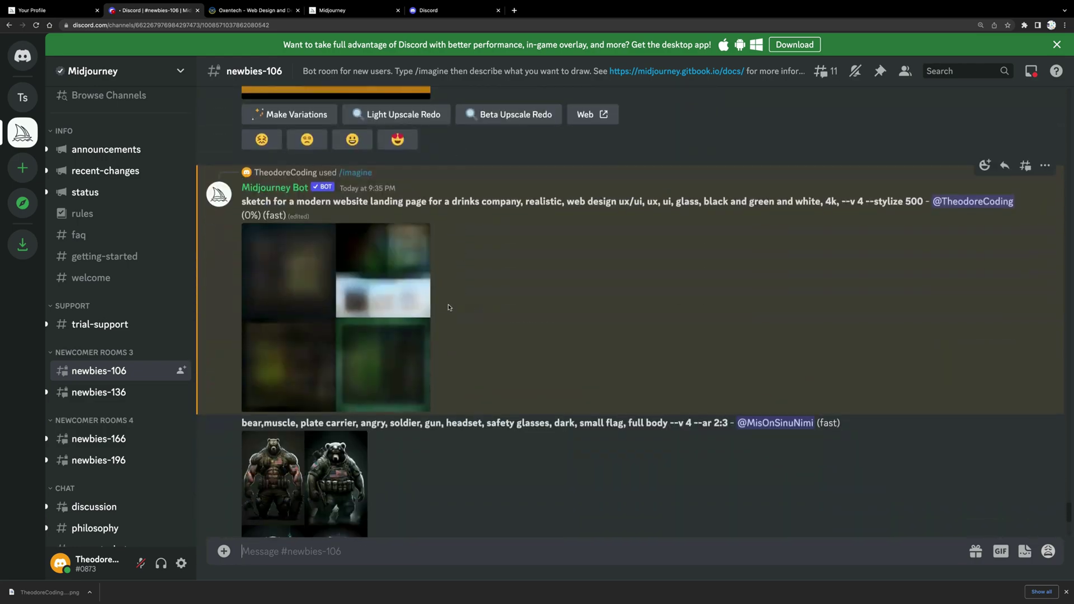
pyautogui.click(417, 302)
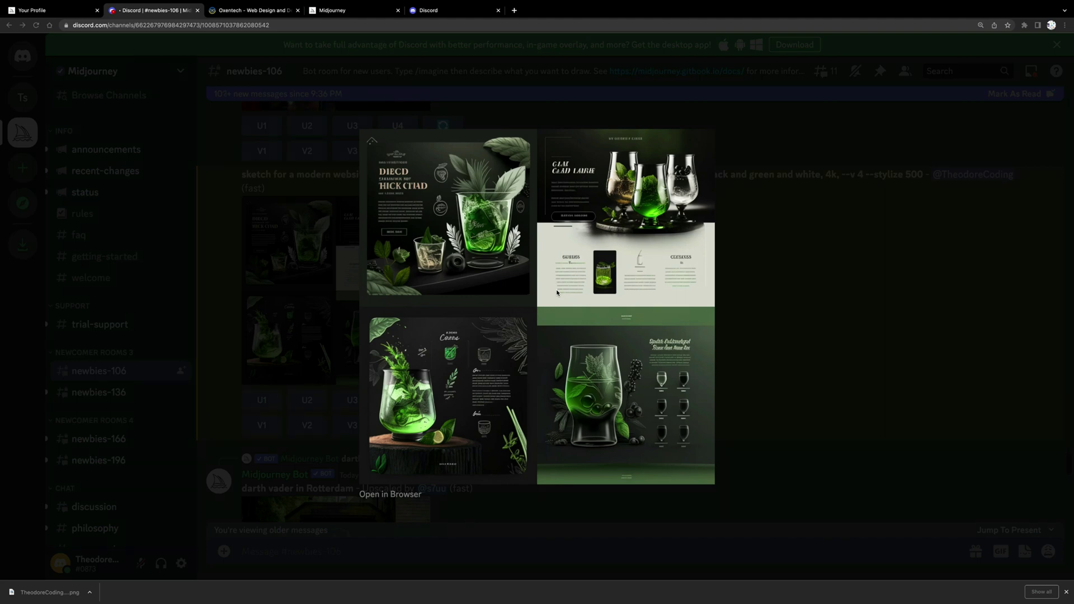
# Step: Close the sketch preview and start a new /imagine with the mobile-app prompt pasted
pyautogui.click(794, 312)
pyautogui.click(361, 162)
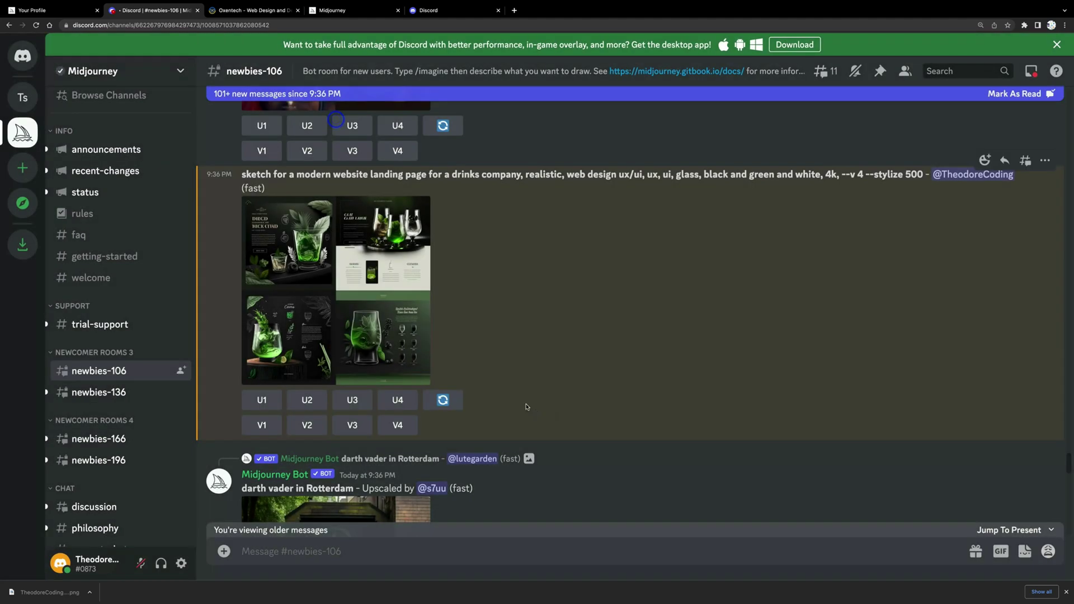
pyautogui.scroll(-5, 342, 358)
pyautogui.click(320, 553)
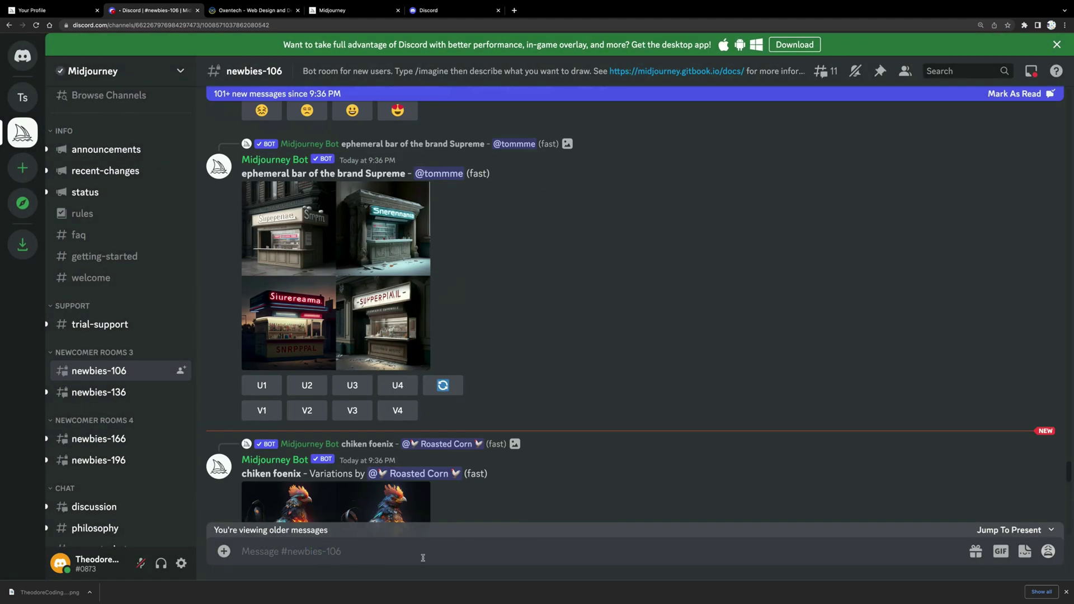
pyautogui.write('/imagibne')
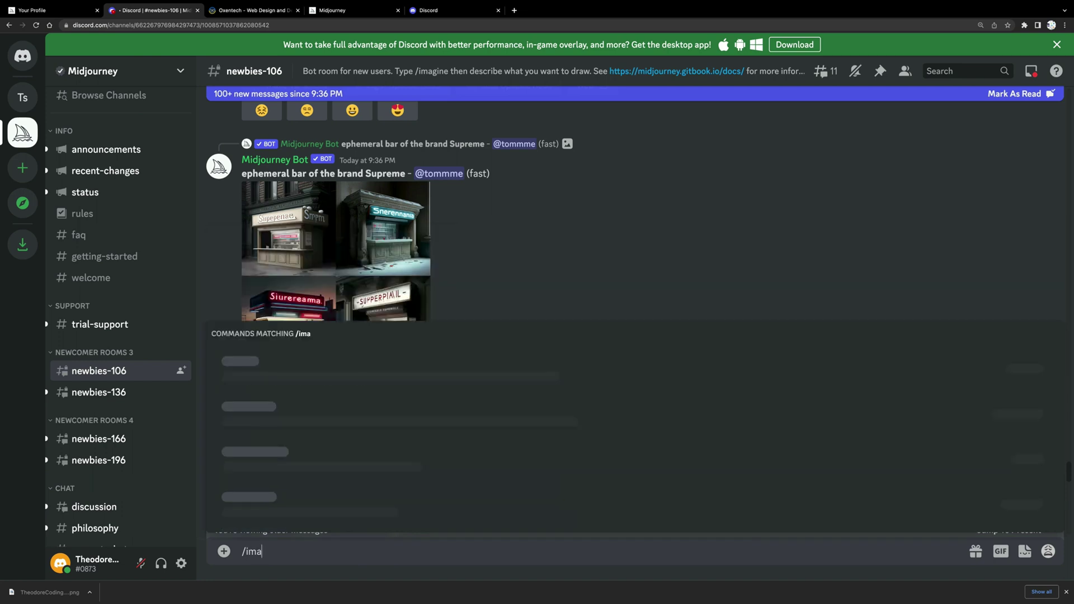
pyautogui.press('BackSpace')
pyautogui.press('BackSpace')
pyautogui.press('BackSpace')
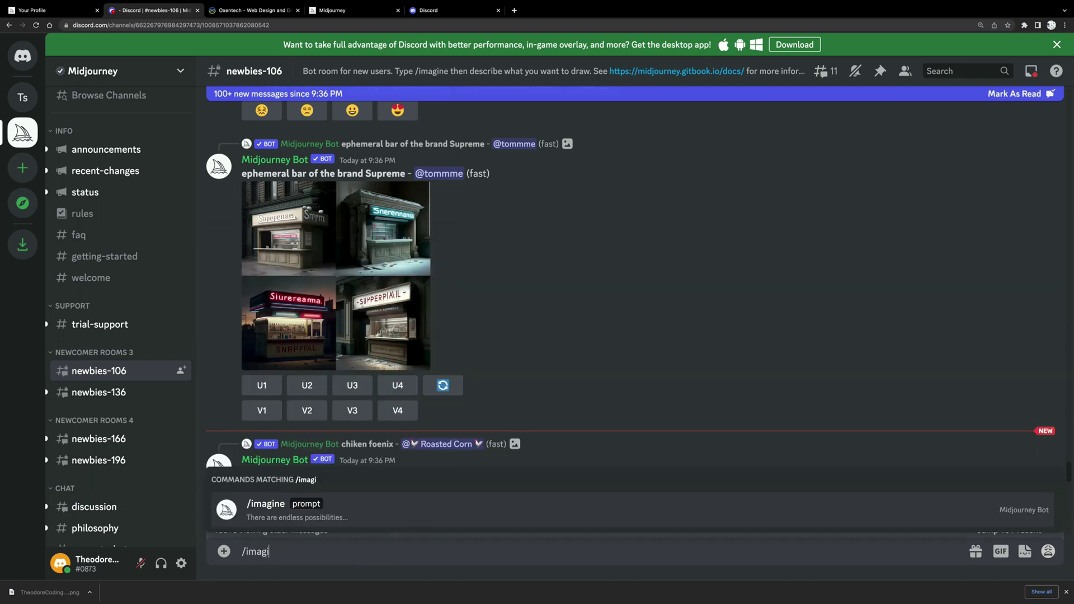
pyautogui.click(307, 509)
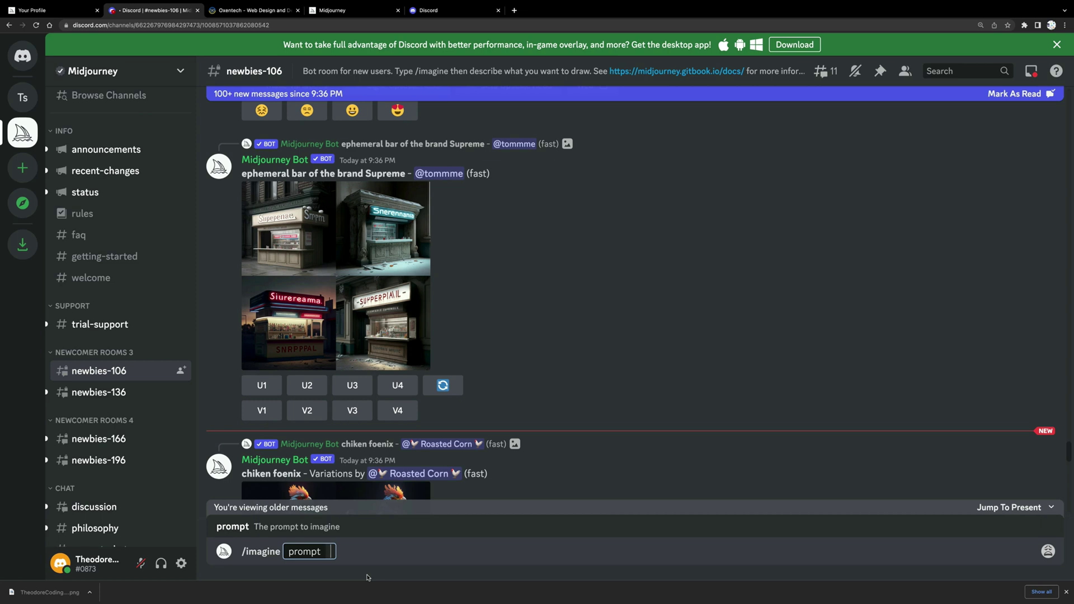
pyautogui.write('a mobile app design for a drinks company, realistic, web design ux/ui, ux, ui, glass, black and green and white, 4k, --v 4 --stylize 500')
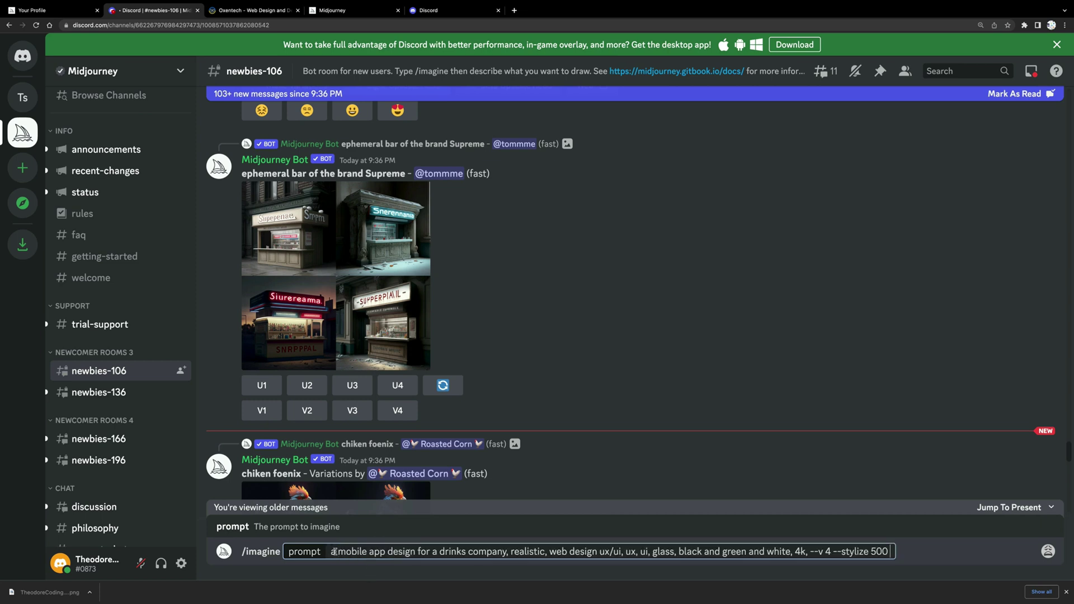
# Step: Replace 'a mobile app design' with 'logo design' and 'realistic' with 'simple'
pyautogui.moveTo(332, 552); pyautogui.dragTo(416, 552)
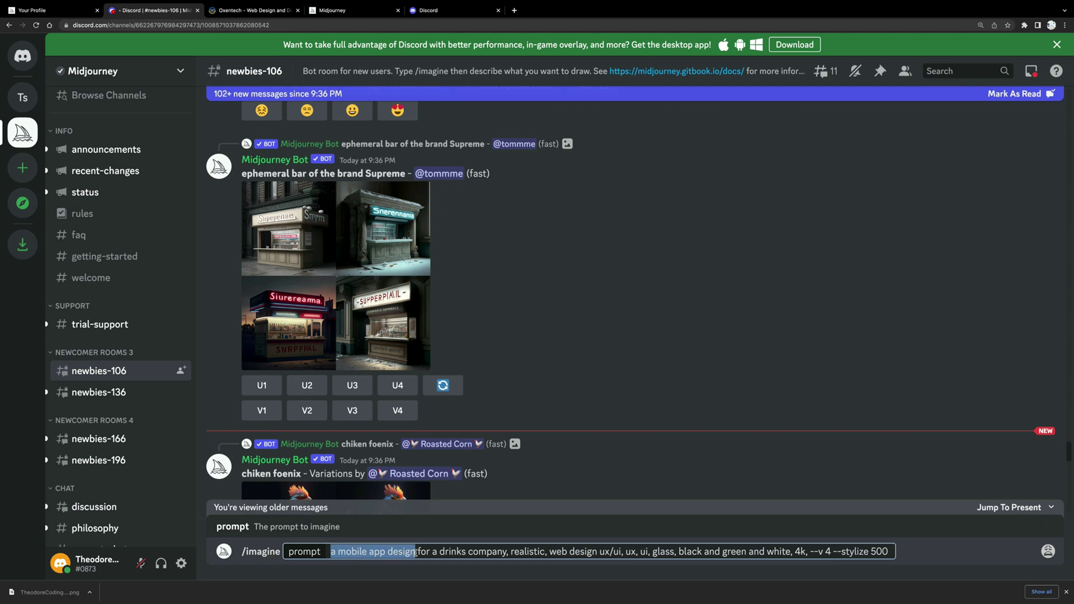
pyautogui.press('BackSpace')
pyautogui.write('logo design')
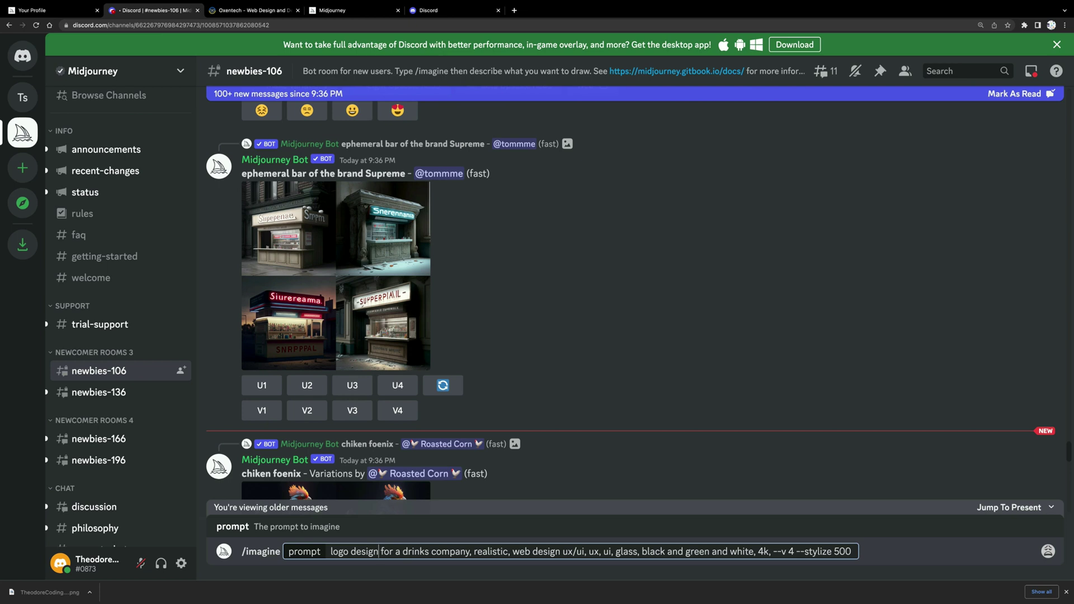
pyautogui.doubleClick(492, 552)
pyautogui.press('BackSpace')
pyautogui.write('simple')
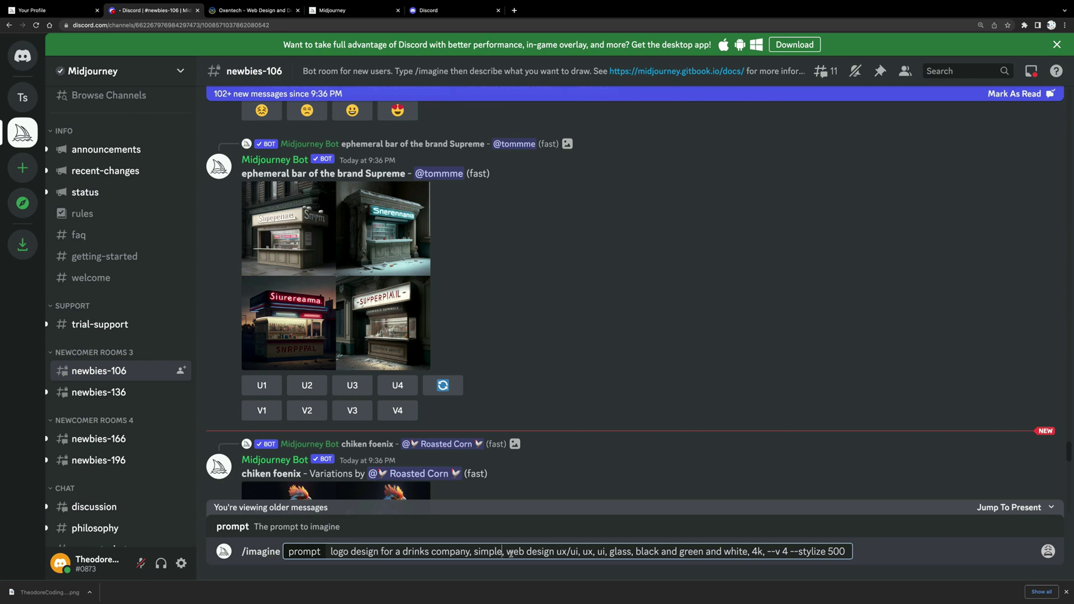
# Step: Drop web design, ux/ui terms, 'and white' and '4k, --v 4', add 'colors, modern', and submit
pyautogui.moveTo(509, 552); pyautogui.dragTo(553, 551)
pyautogui.press('BackSpace')
pyautogui.press('BackSpace')
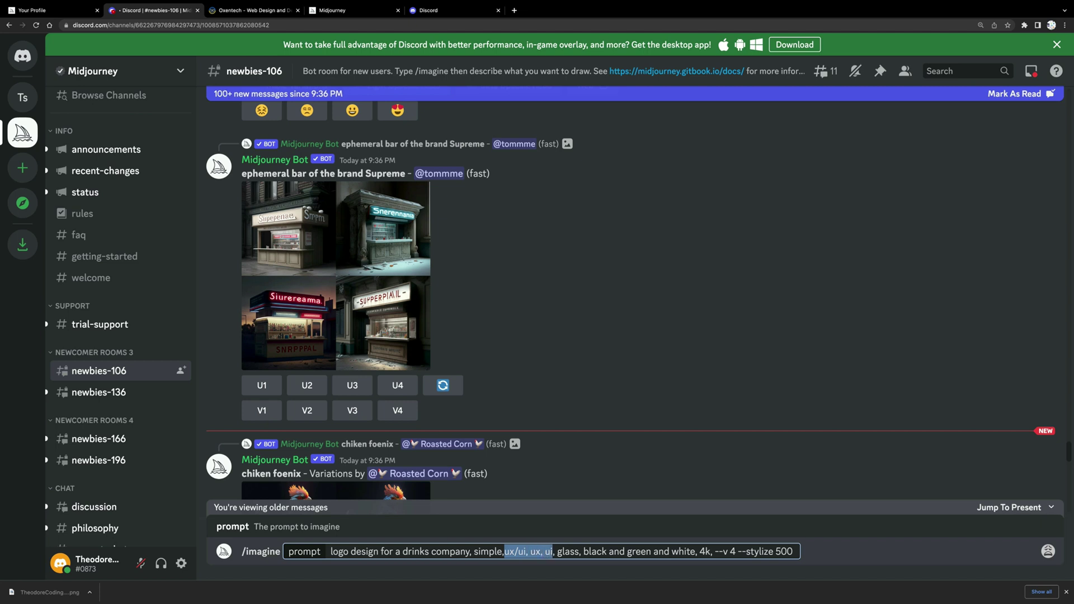
pyautogui.press('BackSpace')
pyautogui.press('Delete')
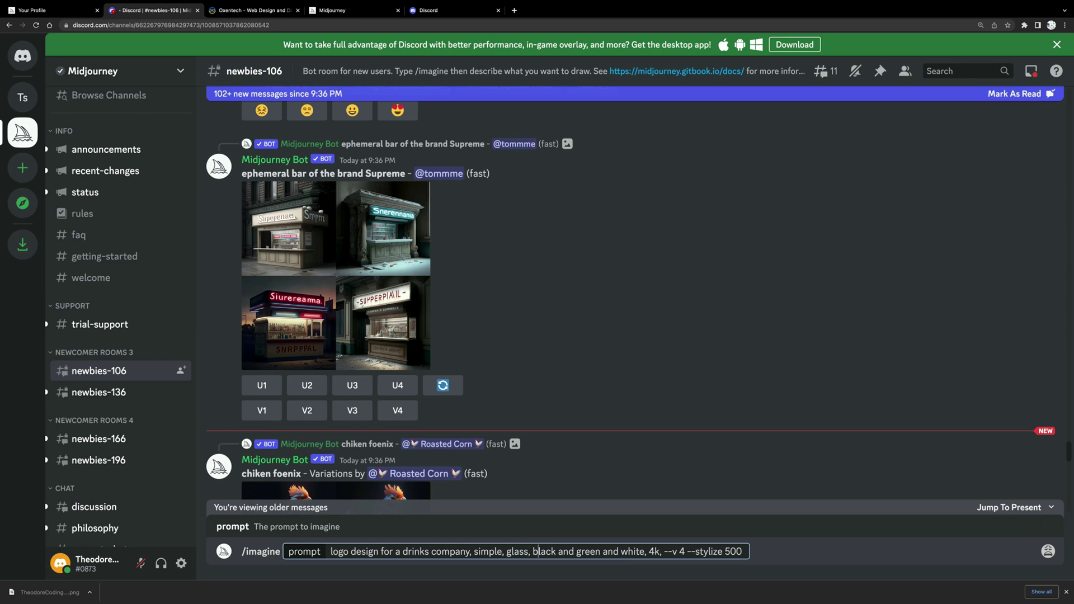
pyautogui.moveTo(606, 551); pyautogui.dragTo(646, 551)
pyautogui.press('BackSpace')
pyautogui.write('colors, ')
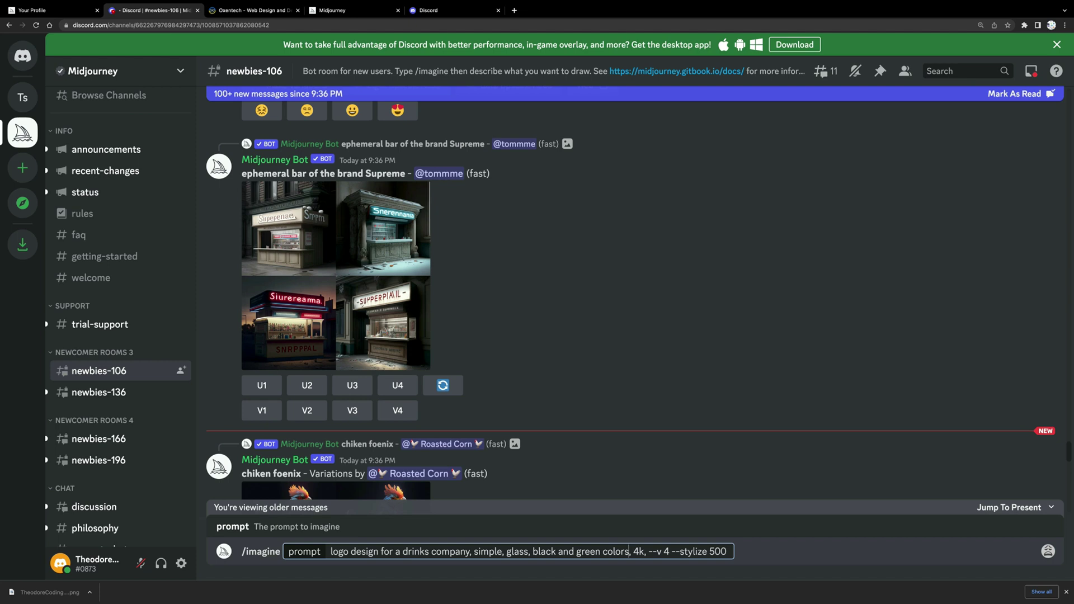
pyautogui.write('modern')
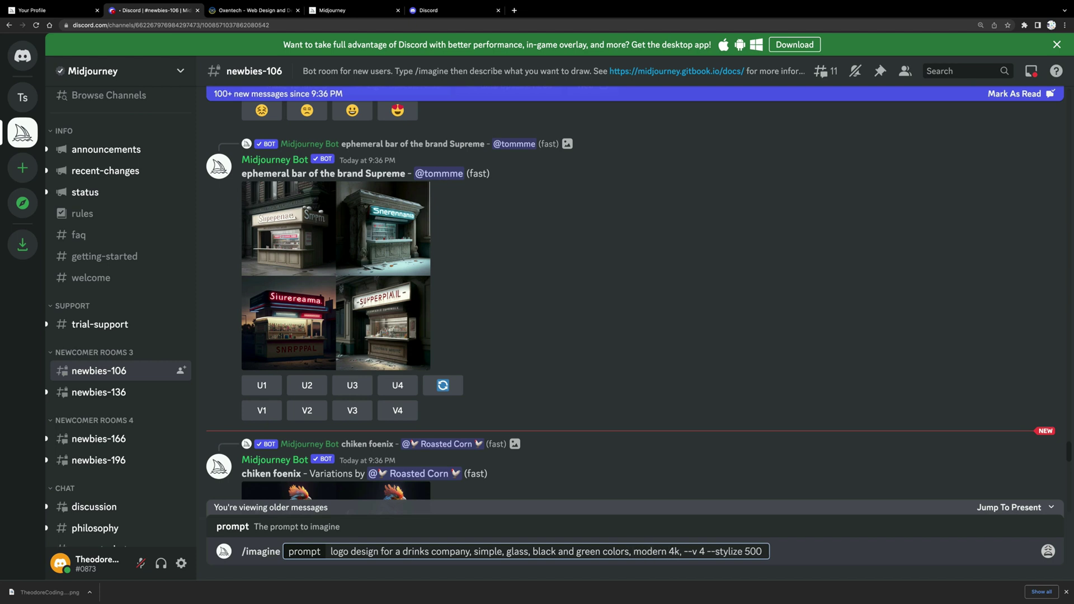
pyautogui.hotkey('shift', 'Right')
pyautogui.hotkey('shift', 'Right')
pyautogui.hotkey('shift', 'Right')
pyautogui.hotkey('shift', 'Right')
pyautogui.hotkey('shift', 'Right')
pyautogui.hotkey('shift', 'Right')
pyautogui.hotkey('shift', 'Right')
pyautogui.hotkey('shift', 'Right')
pyautogui.hotkey('shift', 'Right')
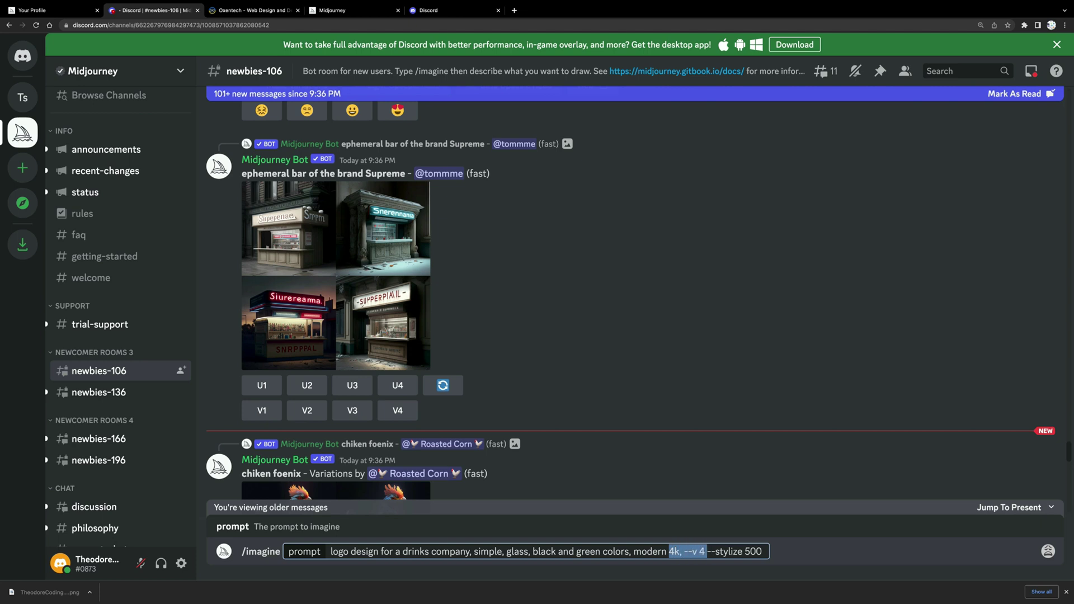
pyautogui.press('BackSpace')
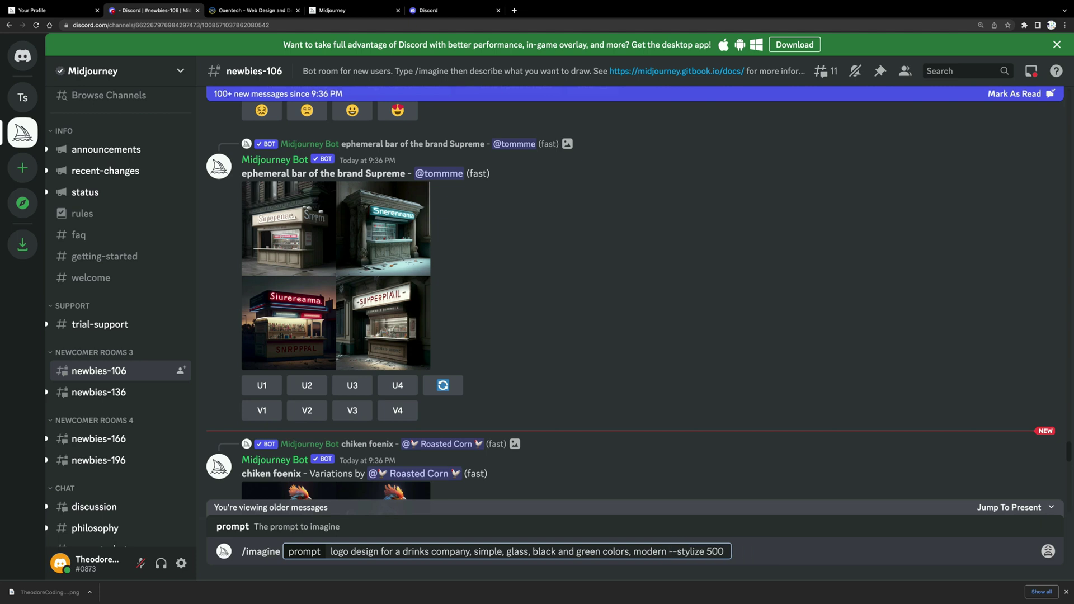
pyautogui.press('Return')
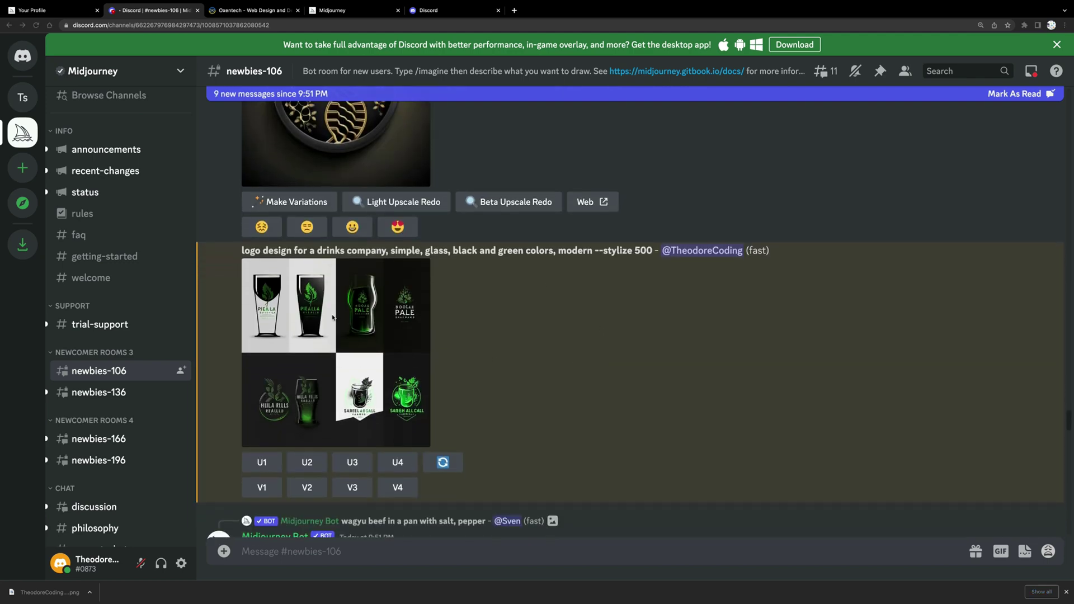
# Step: Inspect the enlarged drinks-logo grid, then upscale image 2 (U2) and scroll to the result
pyautogui.click(354, 298)
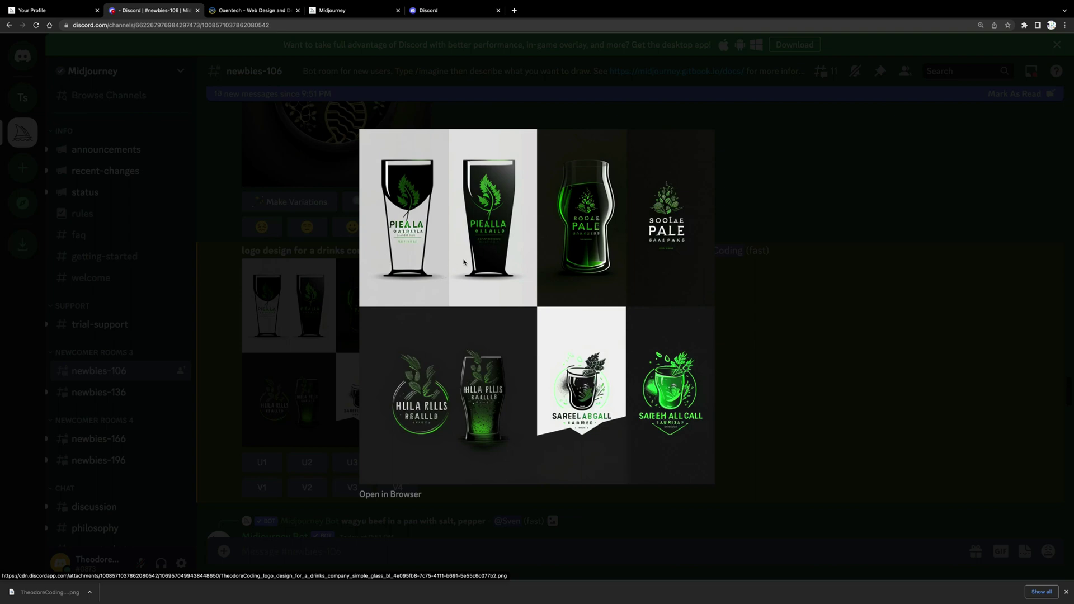
pyautogui.click(832, 357)
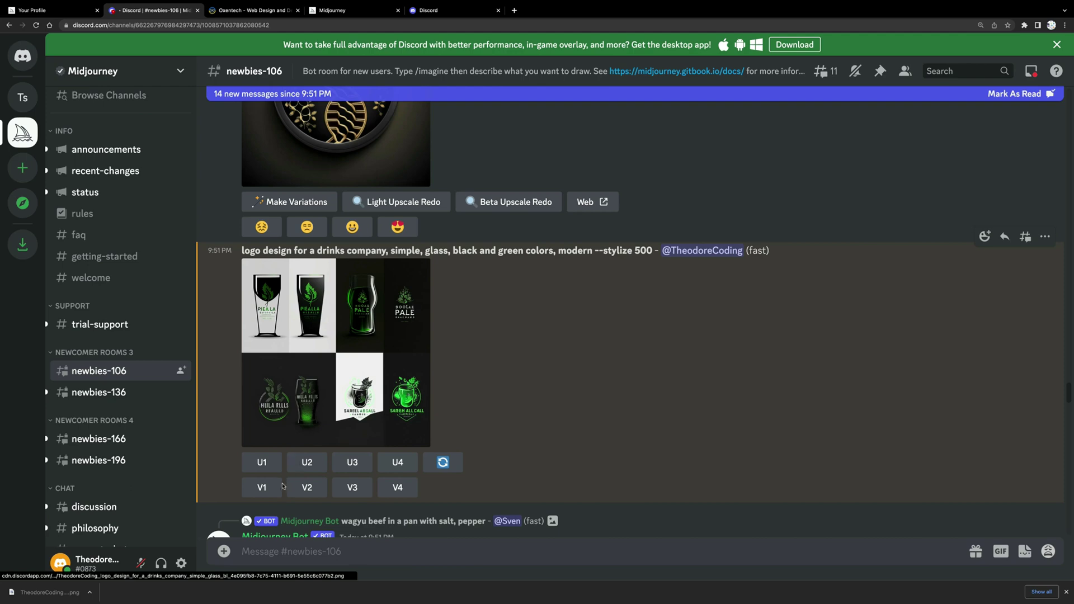
pyautogui.click(307, 463)
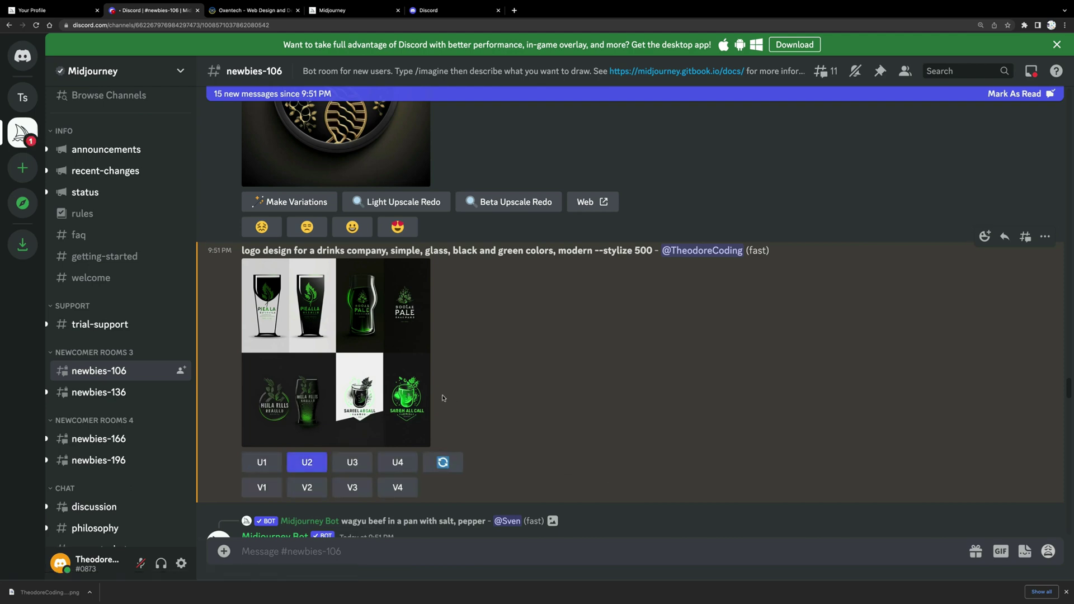
pyautogui.scroll(-15, 443, 398)
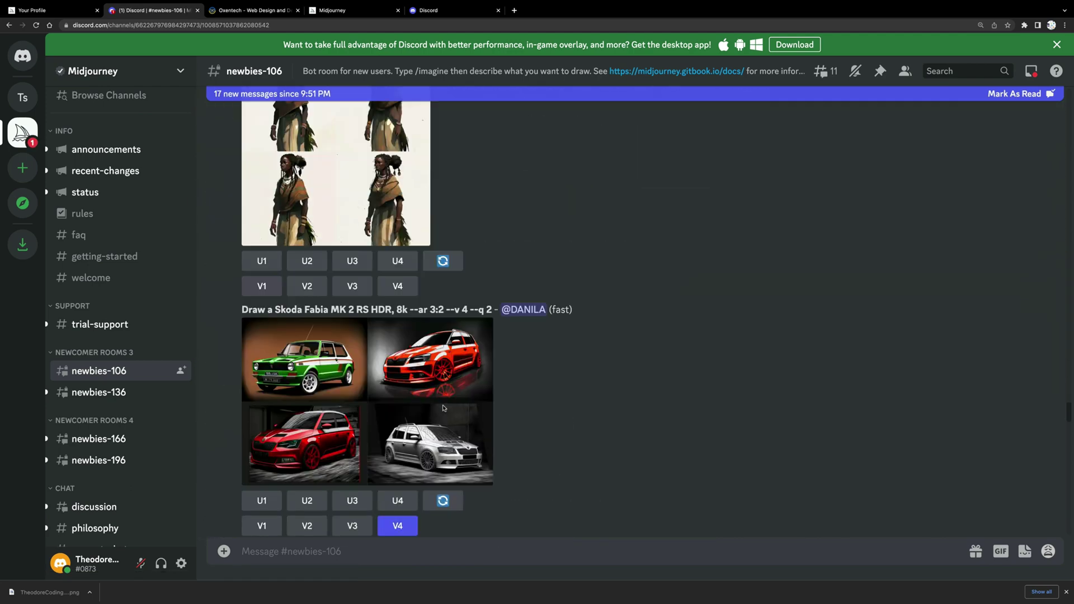
pyautogui.scroll(-15, 443, 408)
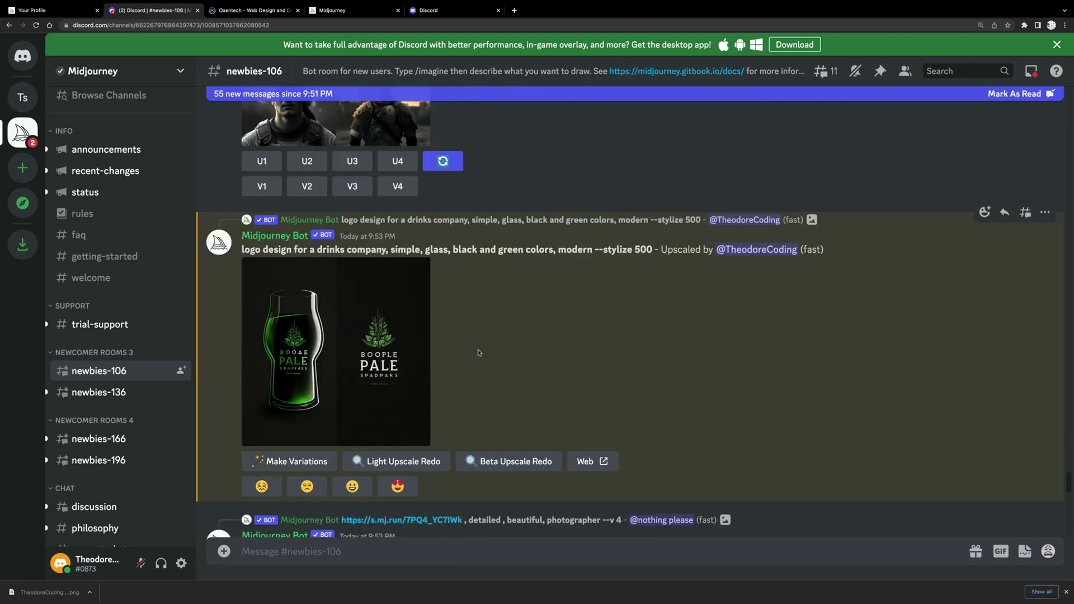
# Step: Save the upscaled 'PALE' logo image into the Downloads folder
pyautogui.click(380, 308)
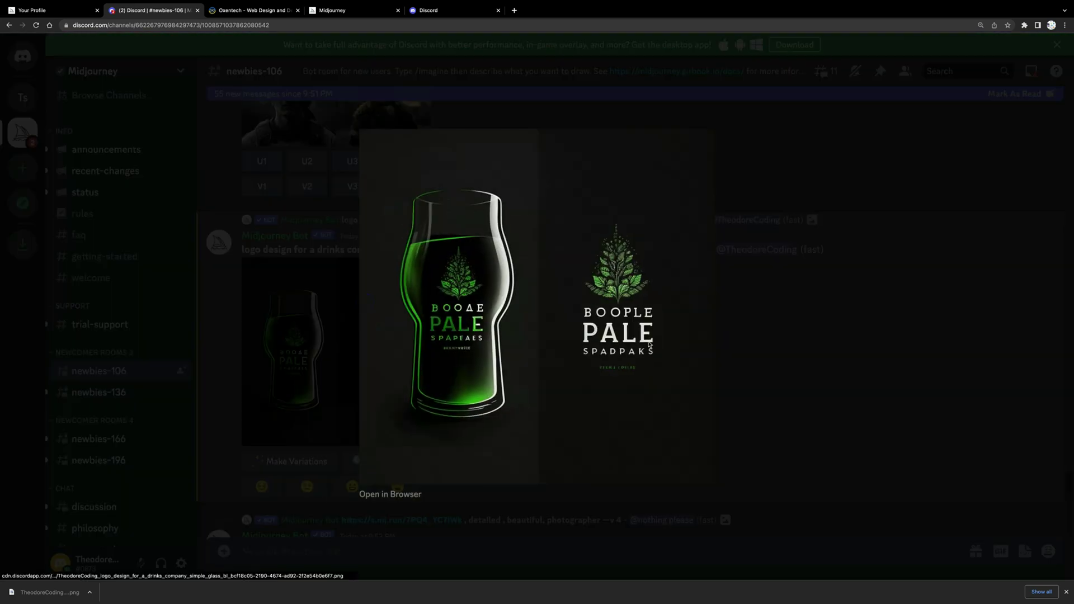
pyautogui.rightClick(525, 172)
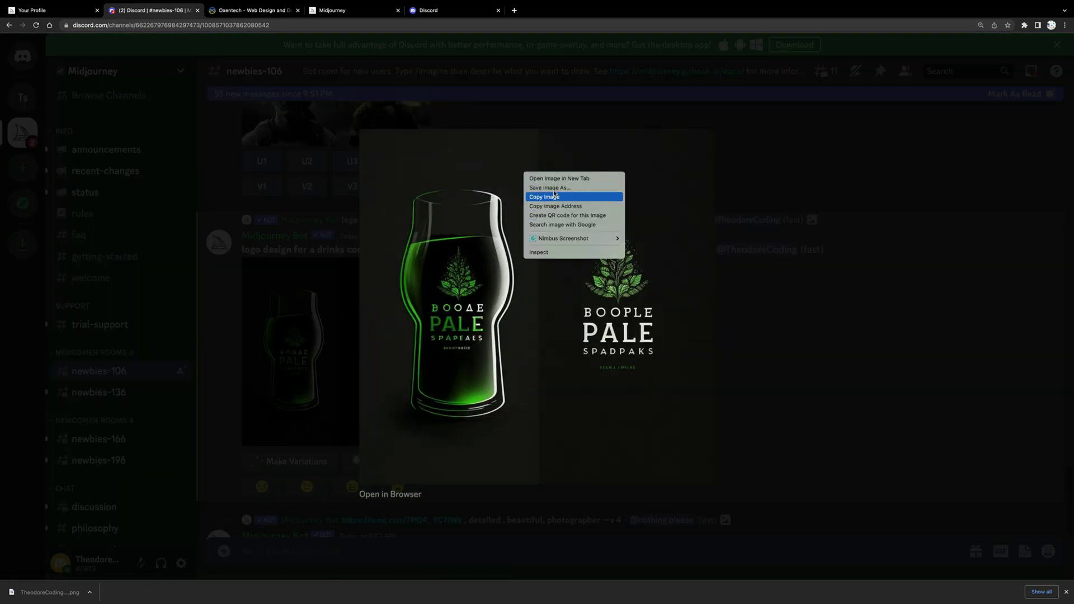
pyautogui.click(554, 188)
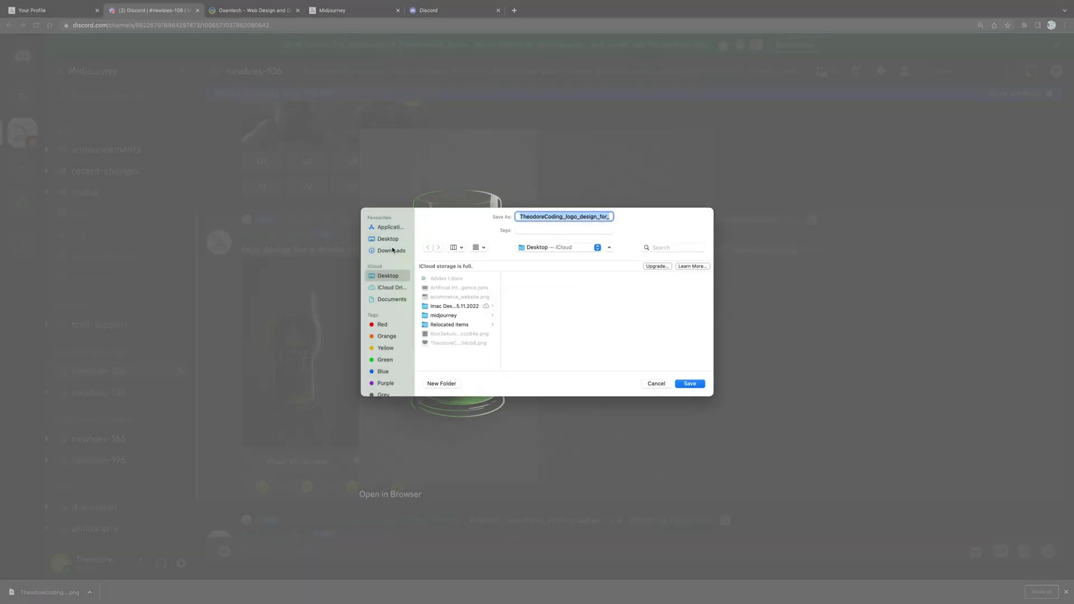
pyautogui.click(393, 250)
pyautogui.click(690, 383)
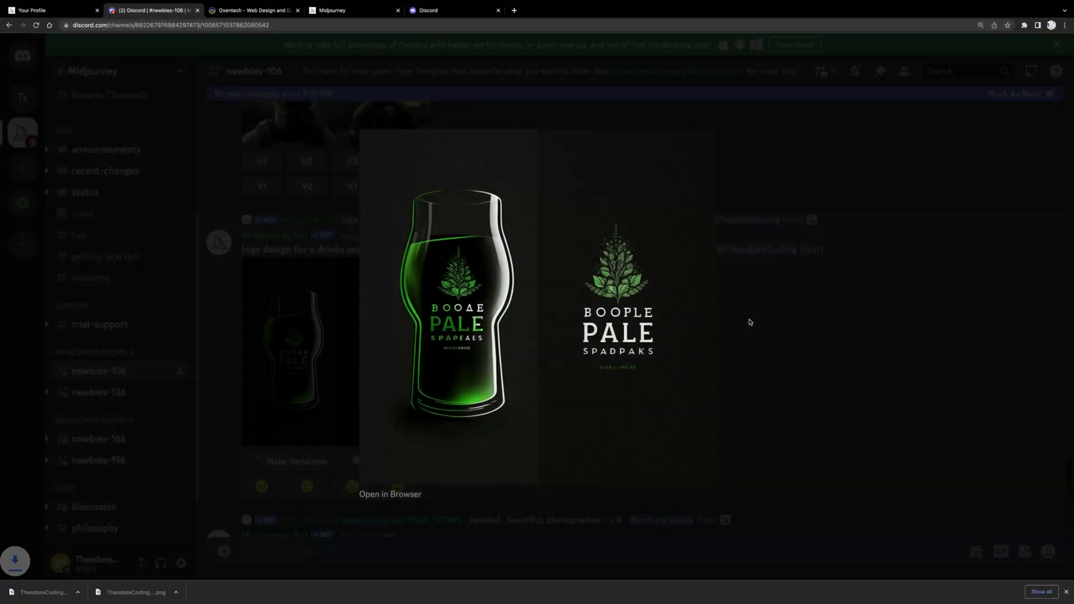
pyautogui.click(786, 321)
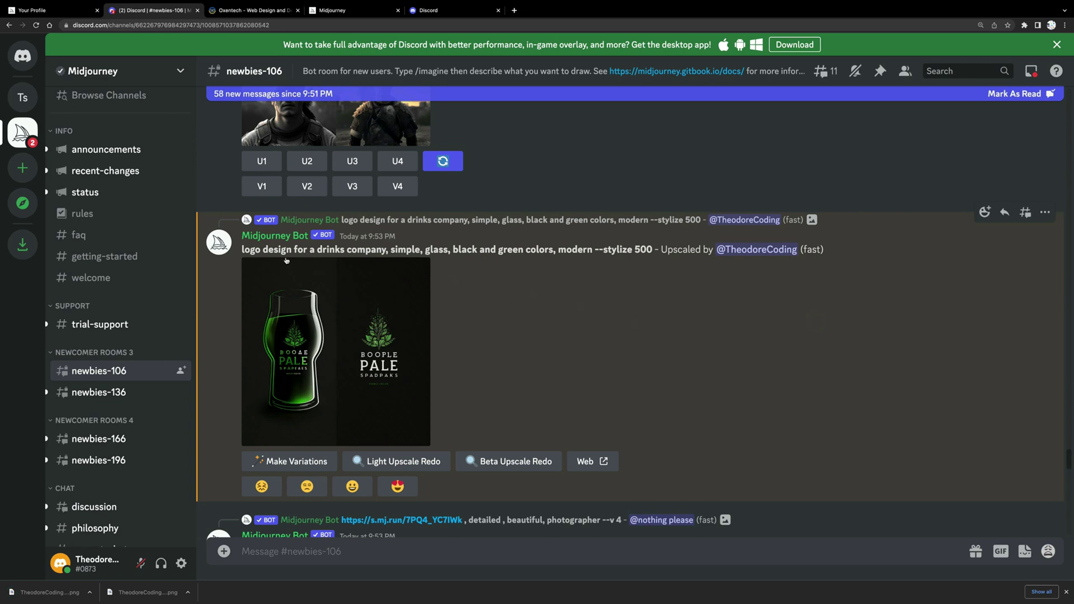
# Step: Preview the upscaled logo once more, then return to the TemplateMonster Oxentech page
pyautogui.moveTo(244, 249); pyautogui.dragTo(389, 322)
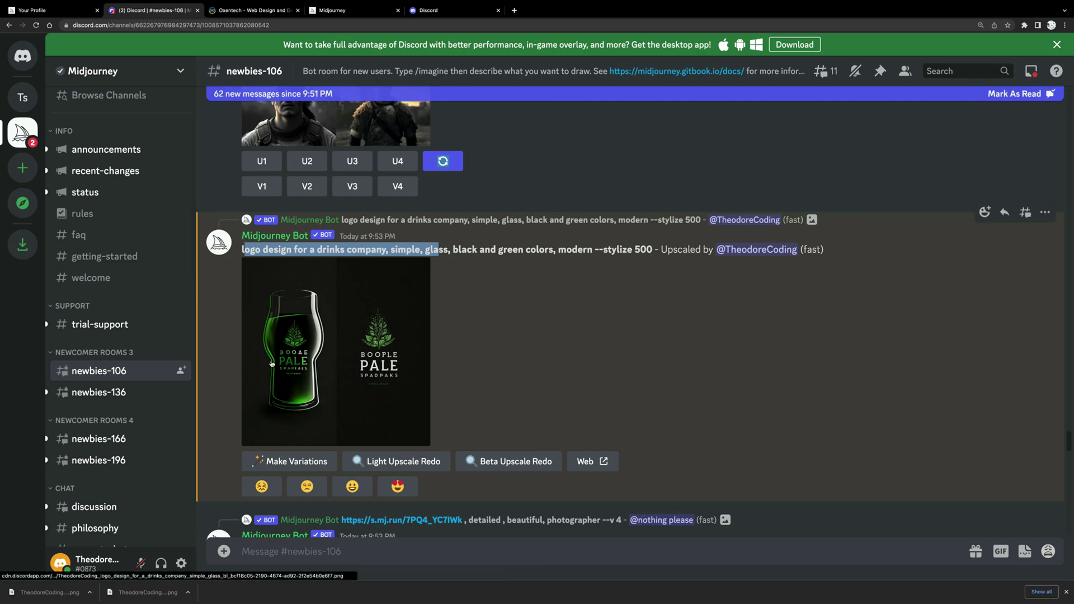
pyautogui.click(345, 310)
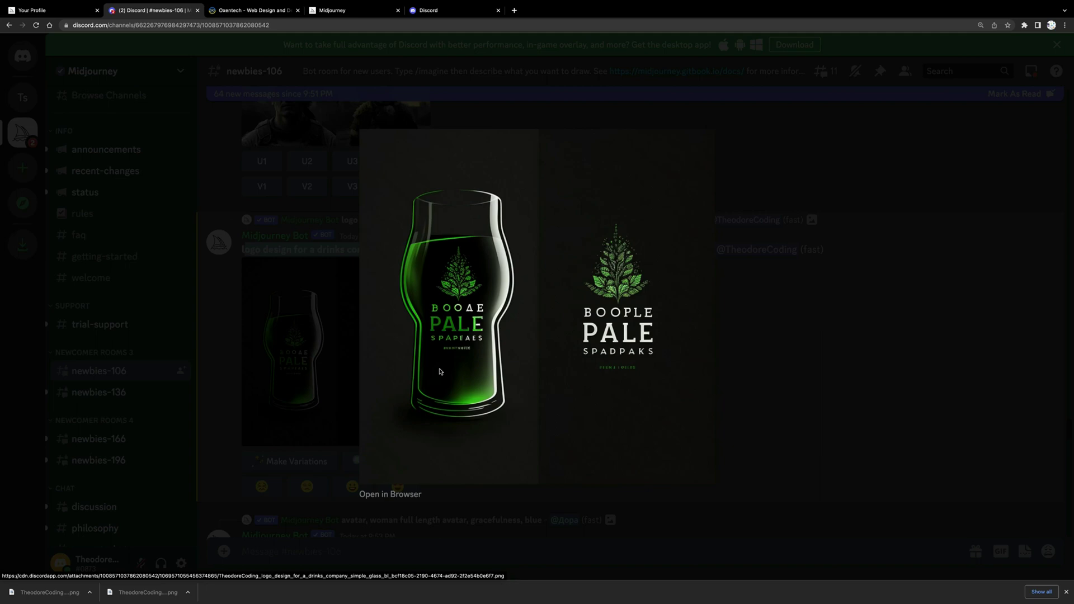
pyautogui.click(763, 375)
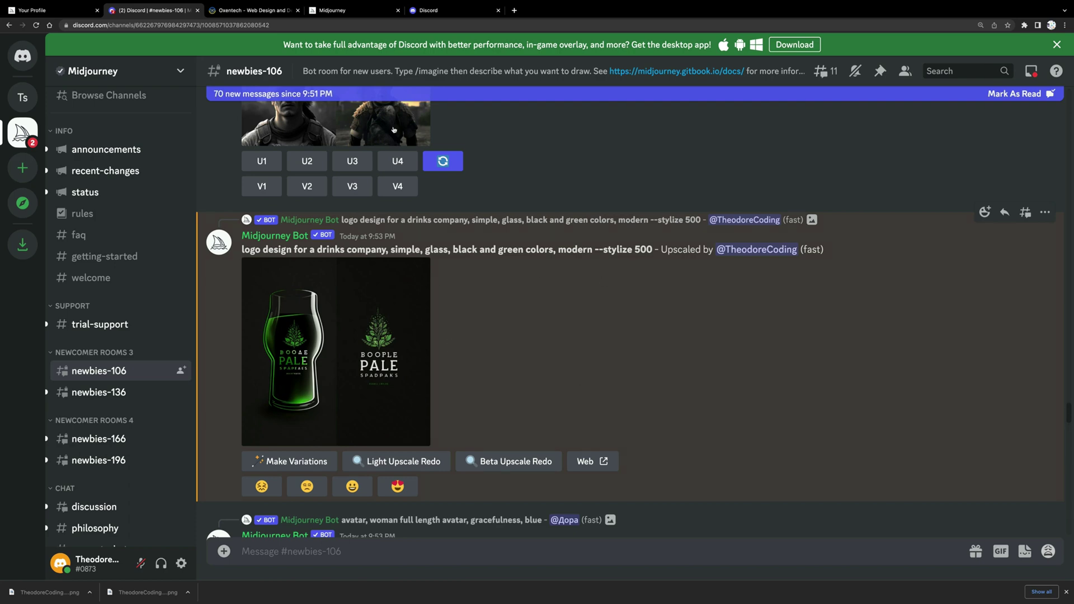
pyautogui.click(246, 10)
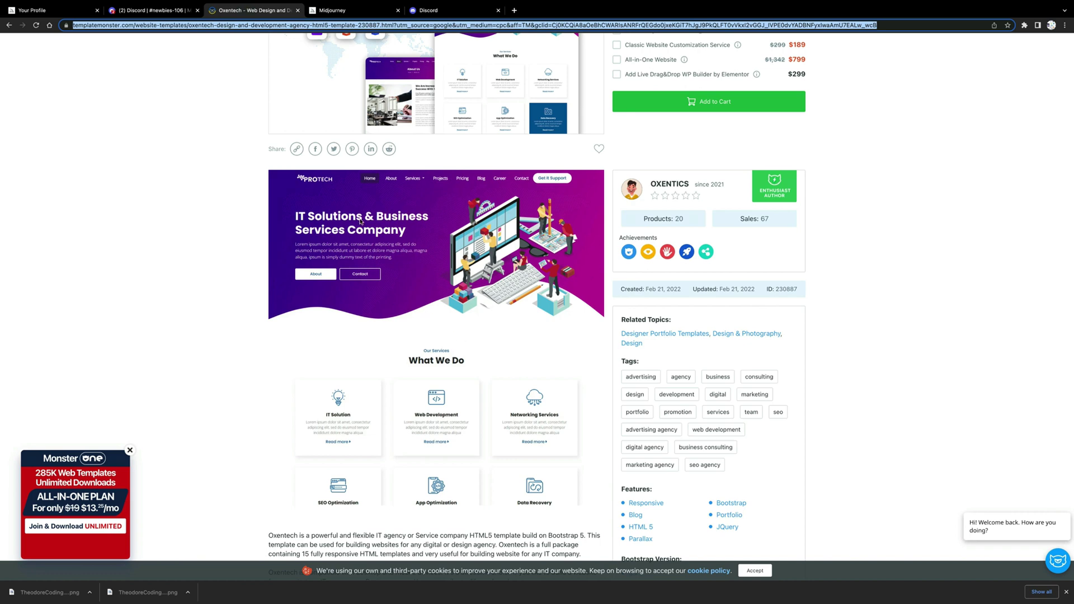
# Step: Bring up the context menu on the Oxentech template's 'IT Solutions & Business Services Company' hero image
pyautogui.scroll(-1, 321, 331)
pyautogui.scroll(2, 322, 331)
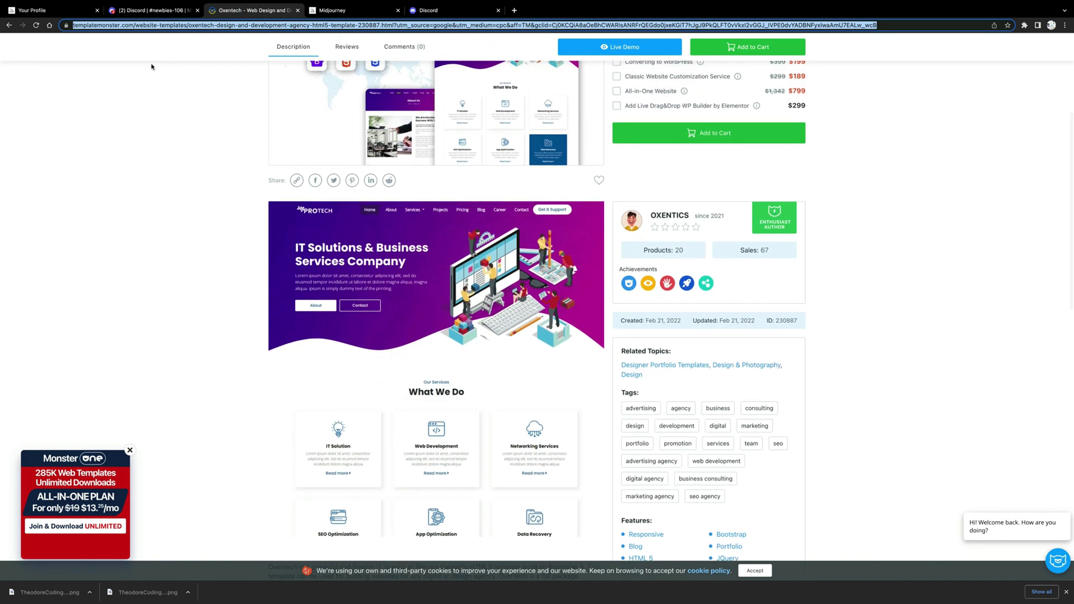
pyautogui.scroll(-1, 299, 249)
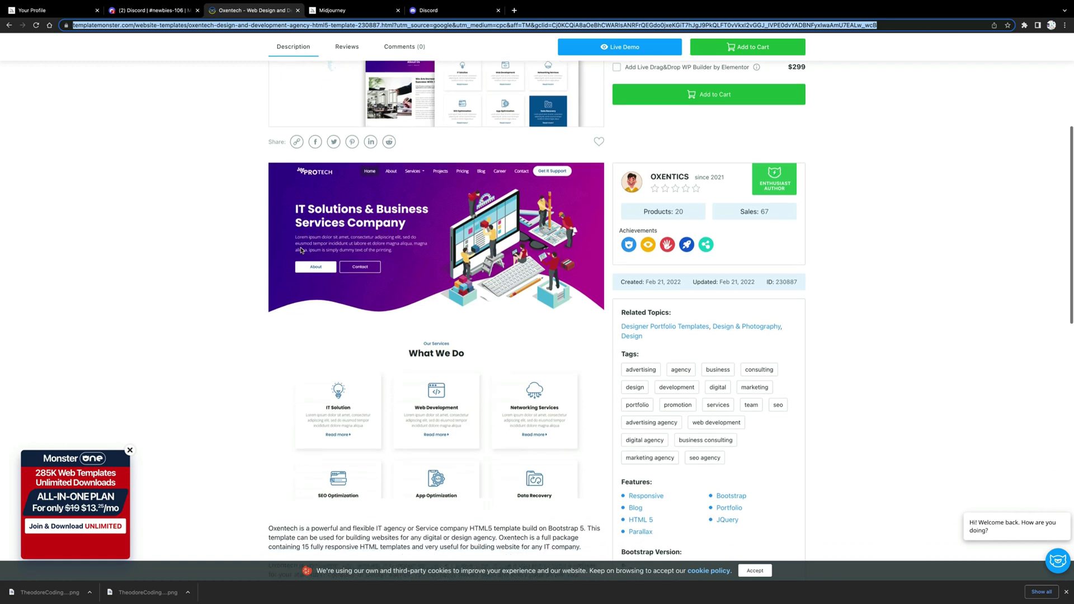
pyautogui.rightClick(400, 246)
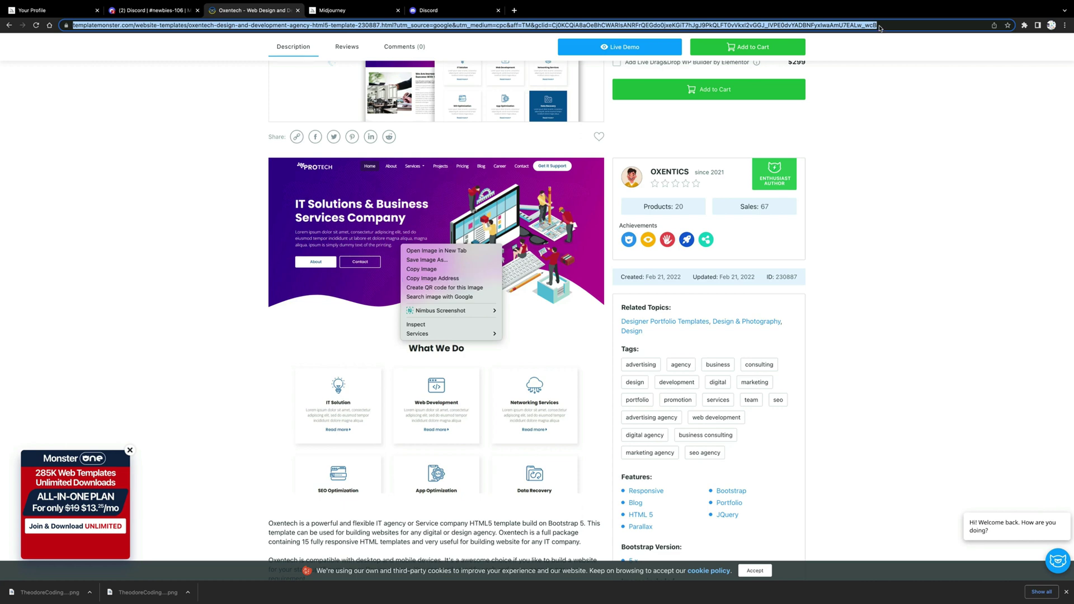
pyautogui.click(256, 207)
pyautogui.click(151, 10)
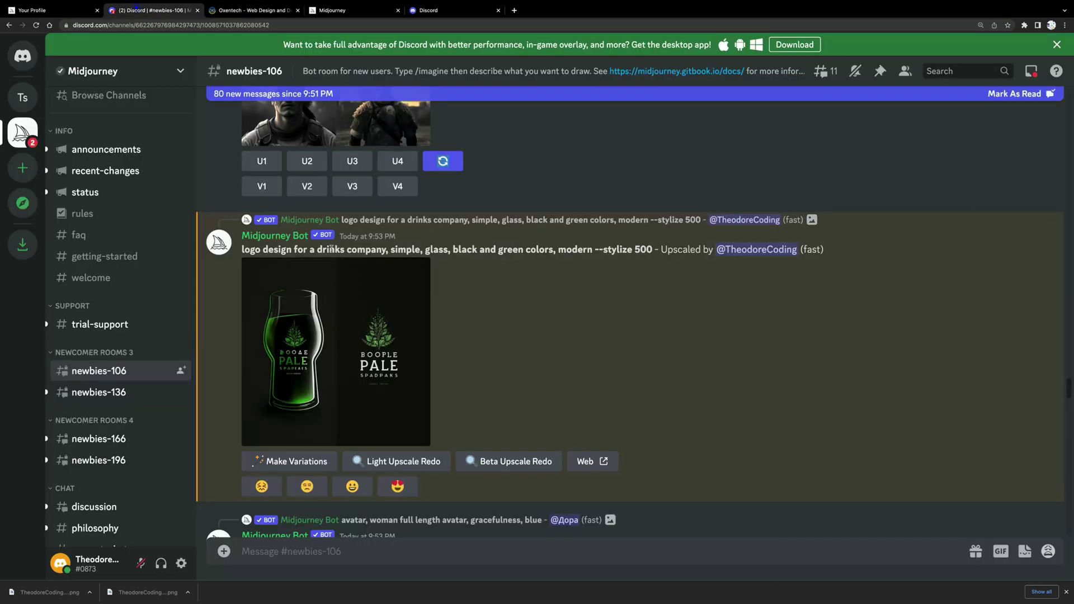